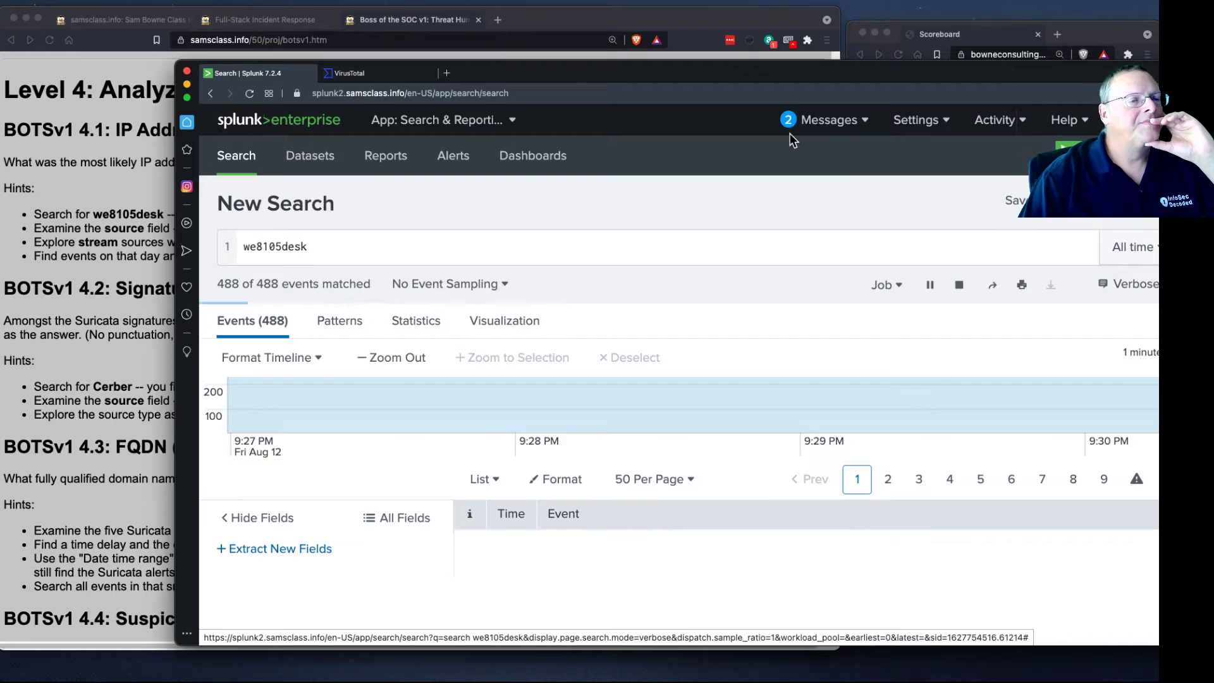
# - Reposition the Splunk browser window on the desktop so the full search page for we8105desk is in view
pyautogui.moveTo(594, 77); pyautogui.dragTo(750, 71)
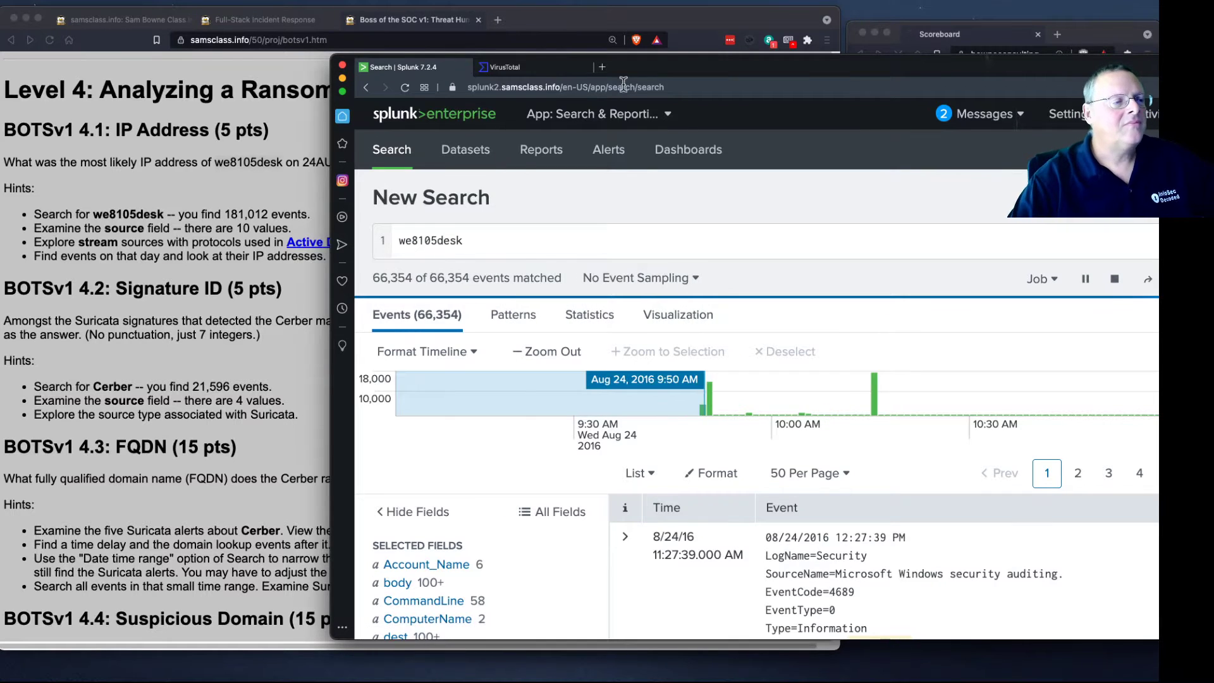
pyautogui.moveTo(644, 65); pyautogui.dragTo(318, 24)
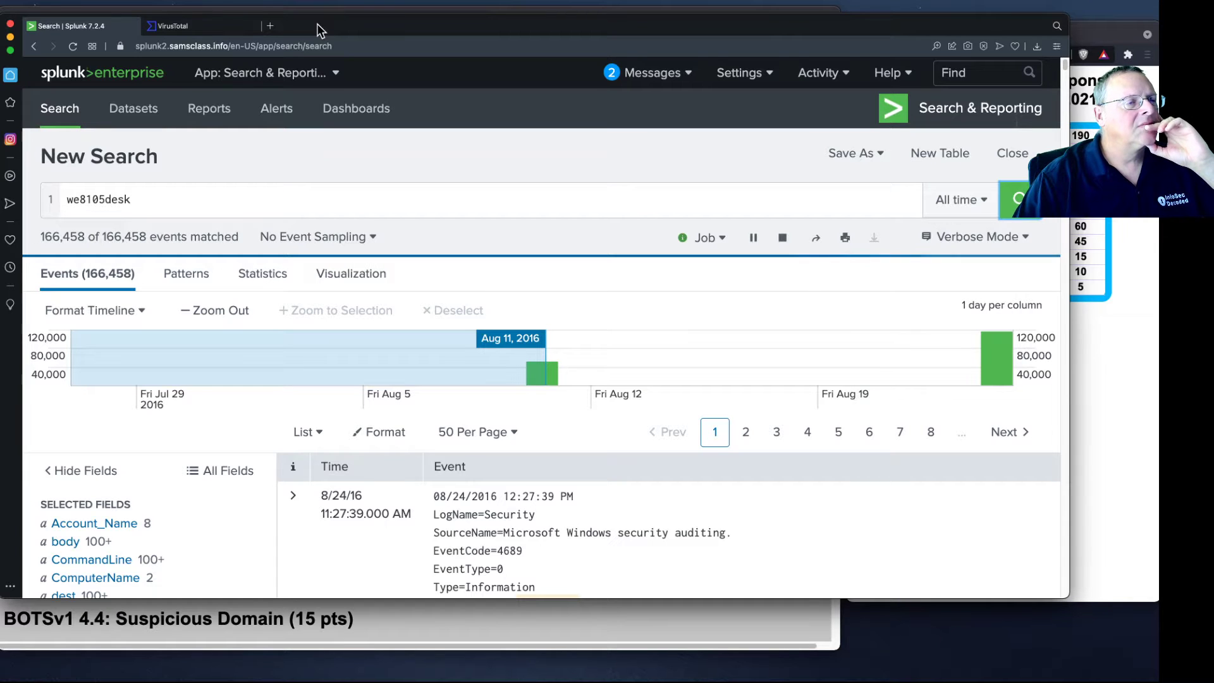
pyautogui.moveTo(317, 24); pyautogui.dragTo(310, 18)
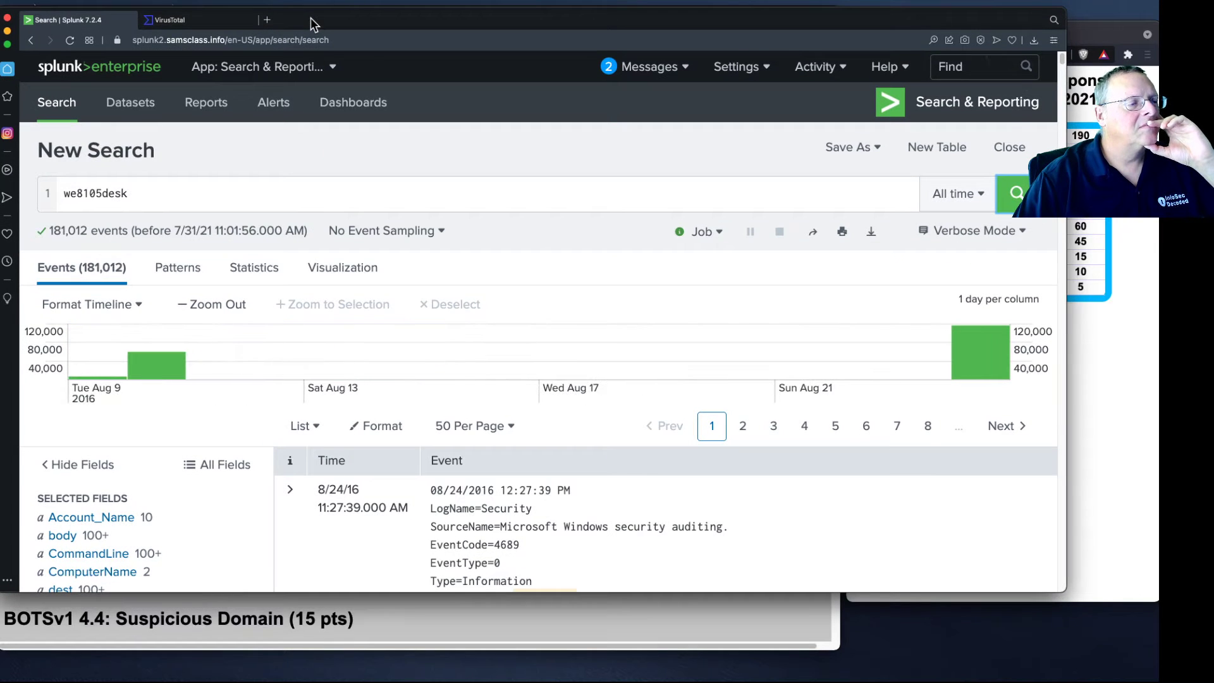
pyautogui.moveTo(333, 15)
pyautogui.mouseDown()
pyautogui.moveTo(503, 67)
pyautogui.moveTo(609, 65)
pyautogui.moveTo(334, 16)
pyautogui.mouseUp()
# - Examine the source field of the we8105desk results and narrow the search to source stream:ldap
pyautogui.scroll(-3, 249, 342)
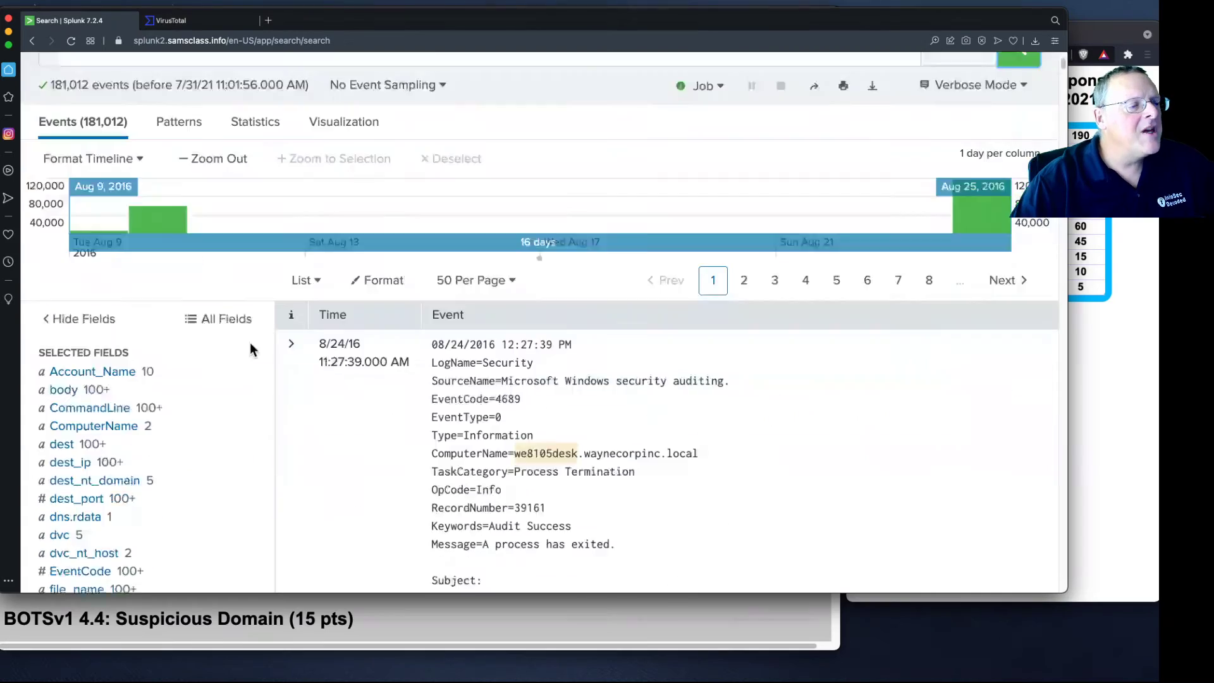
pyautogui.scroll(-5, 222, 420)
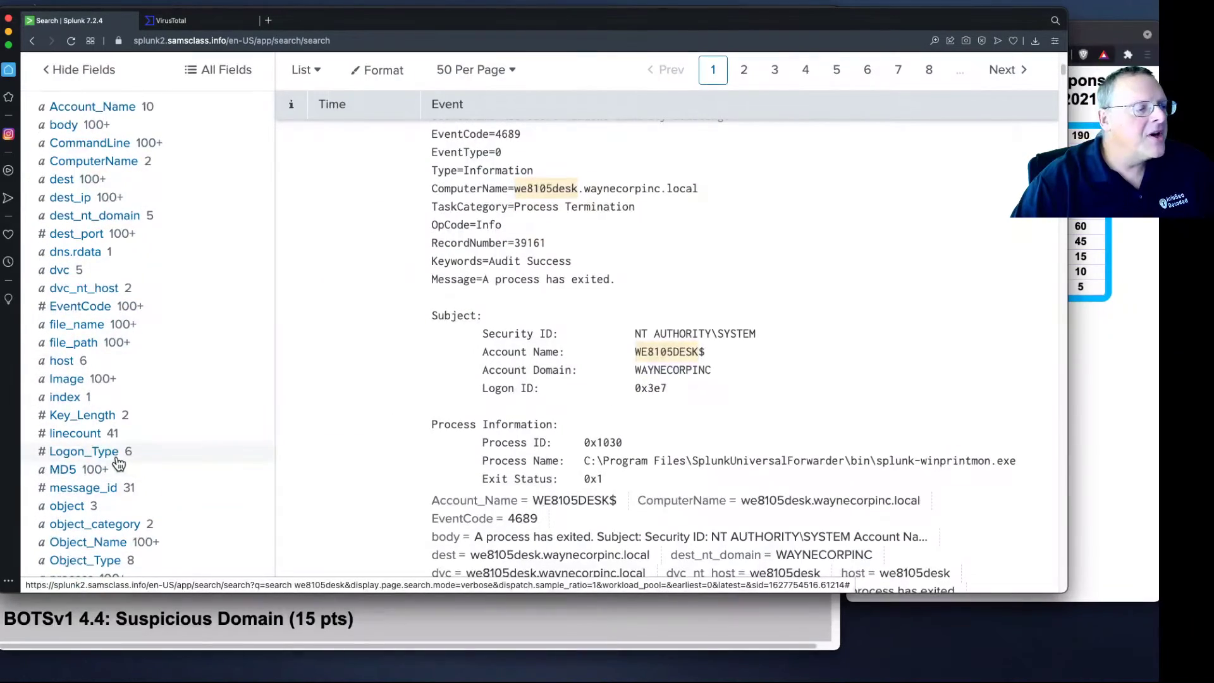
pyautogui.scroll(4, 182, 471)
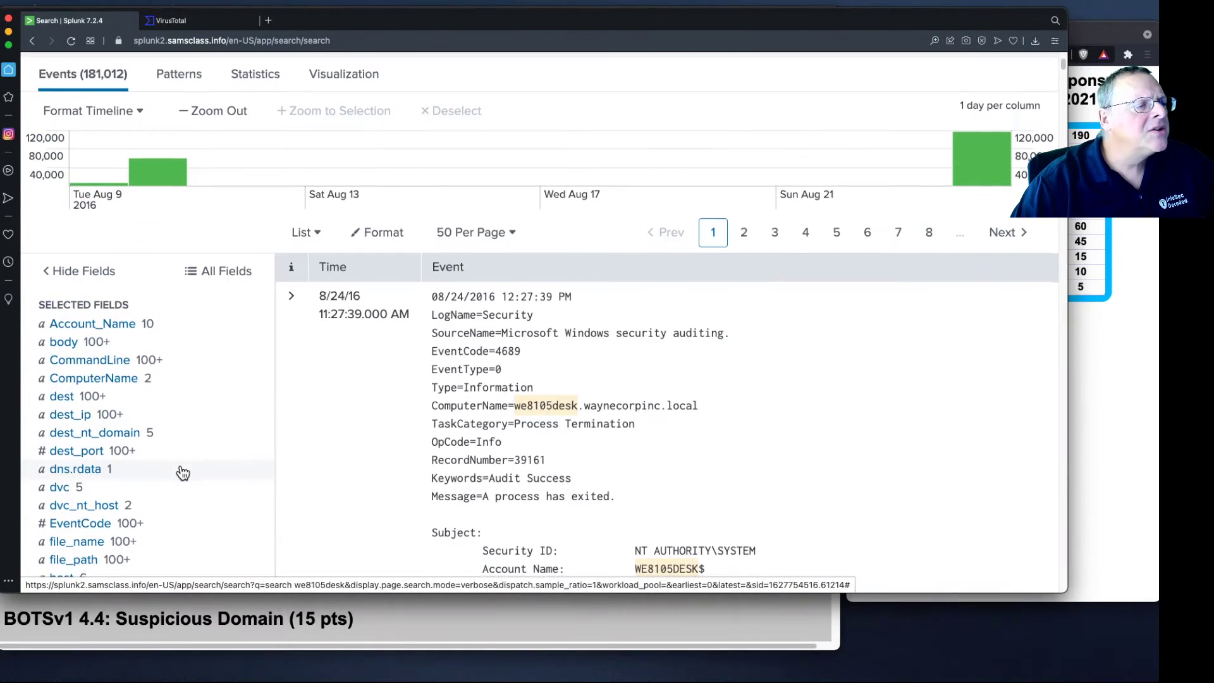
pyautogui.scroll(-9, 183, 473)
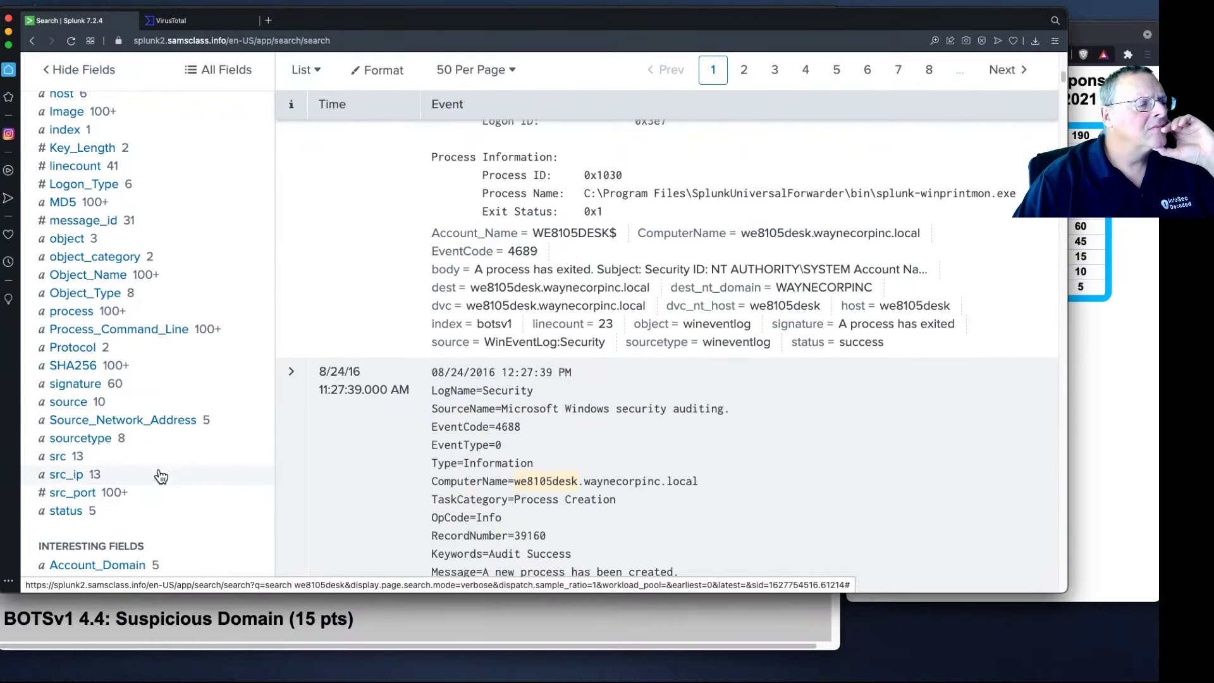
pyautogui.click(66, 403)
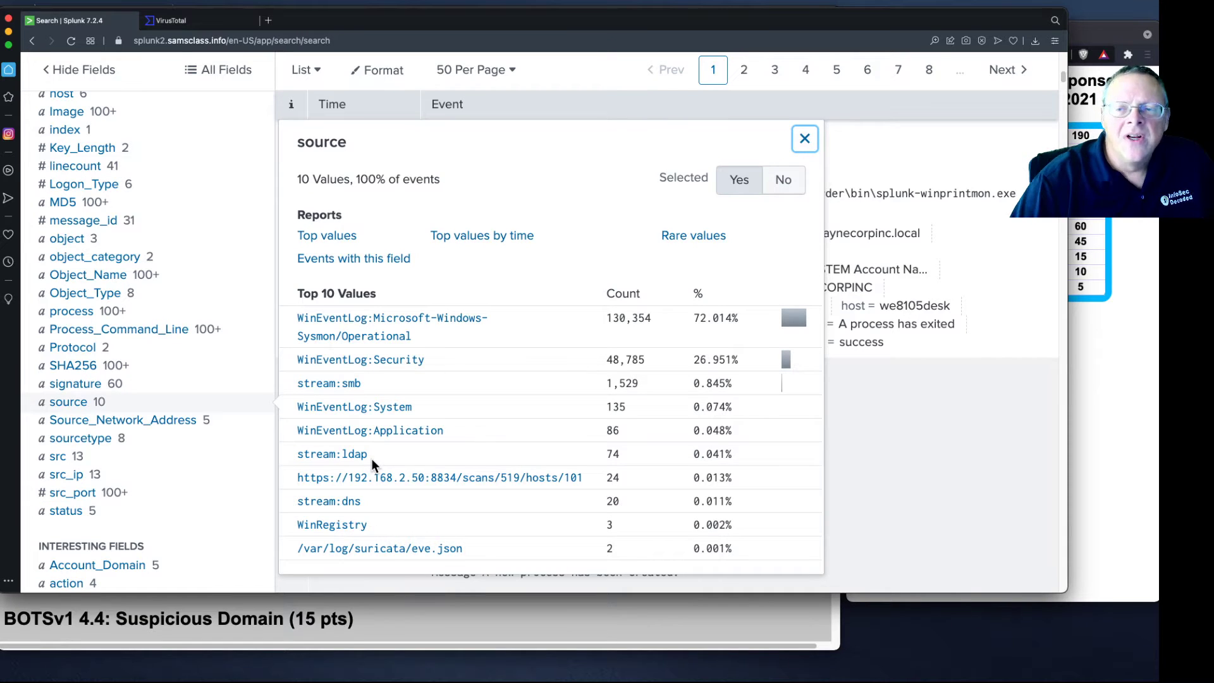
pyautogui.click(337, 456)
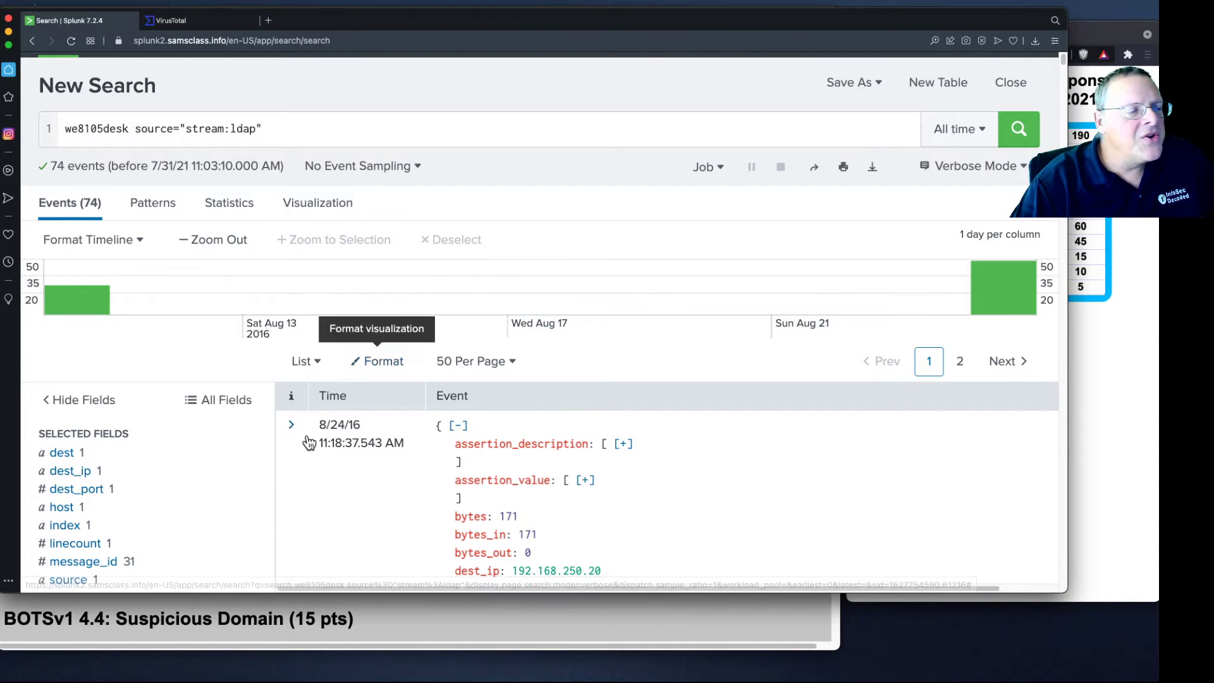
# - Examine the details of the first LDAP event and compare them with the hints for question BOTSv1 4.1
pyautogui.scroll(-5, 316, 440)
pyautogui.scroll(-1, 315, 434)
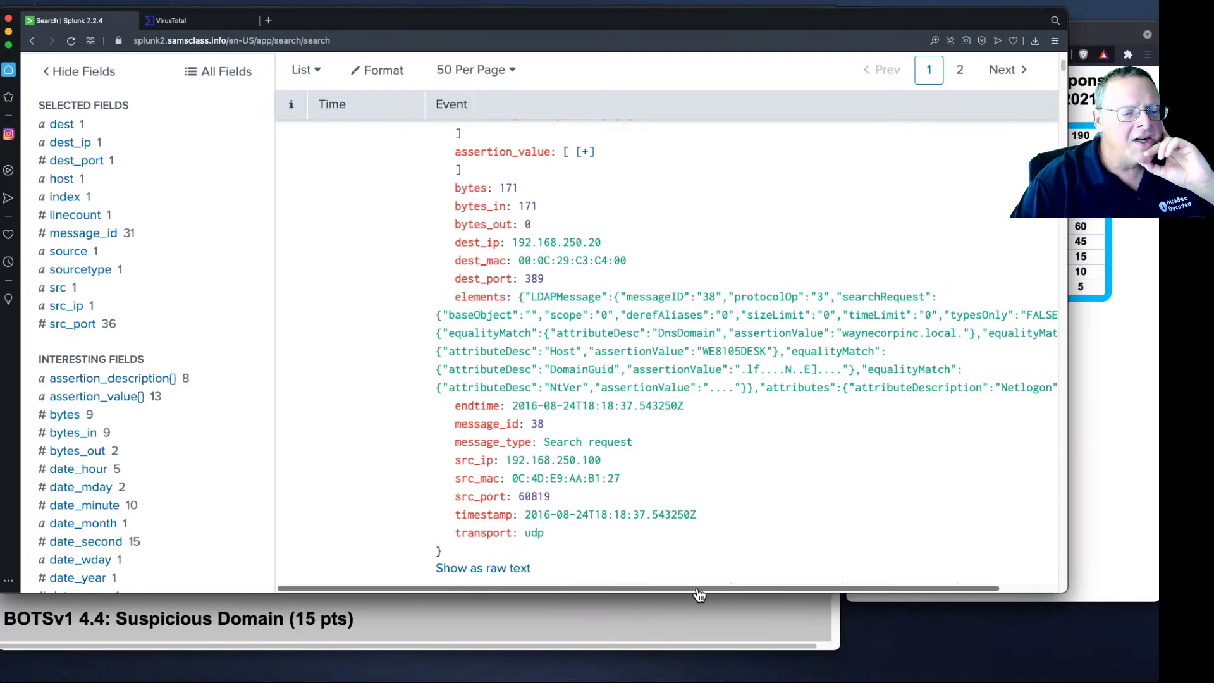
pyautogui.hscroll(3, 700, 587)
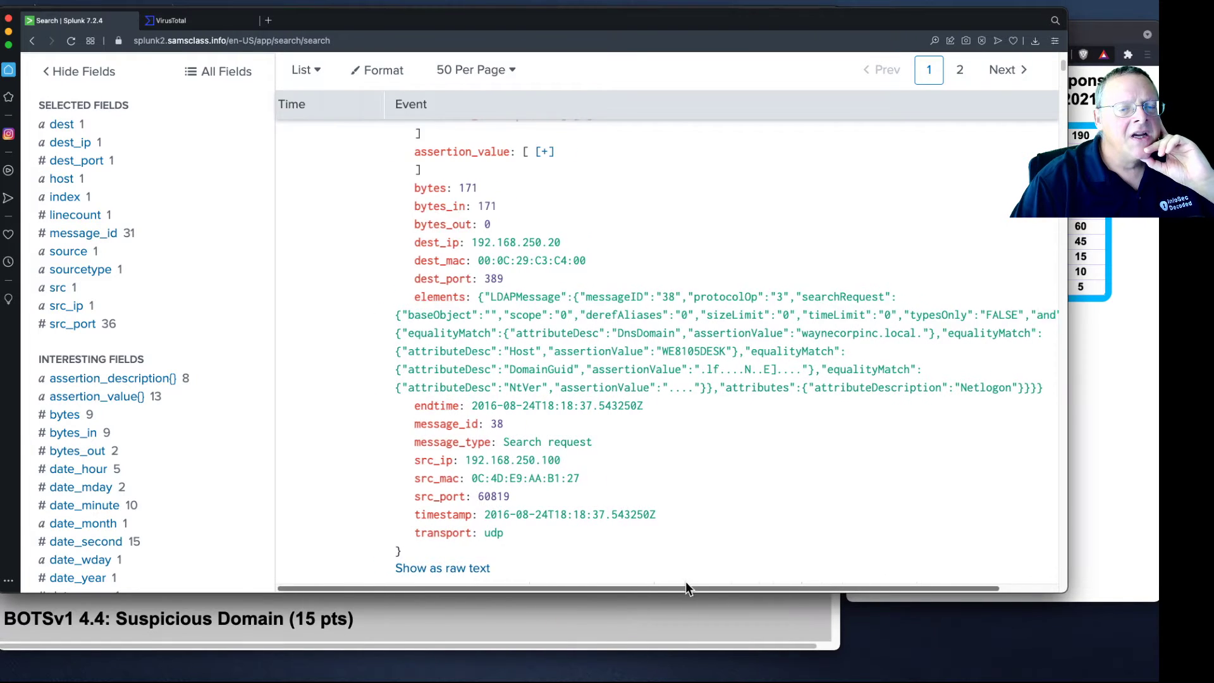
pyautogui.click(411, 616)
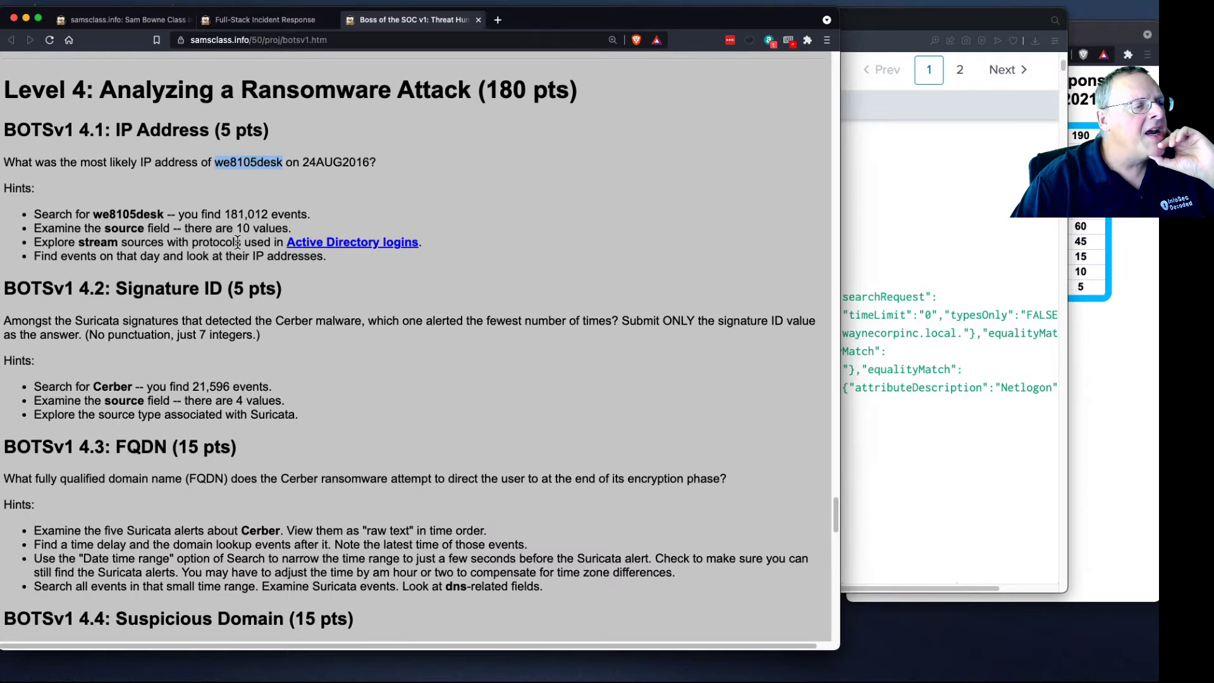
pyautogui.click(878, 218)
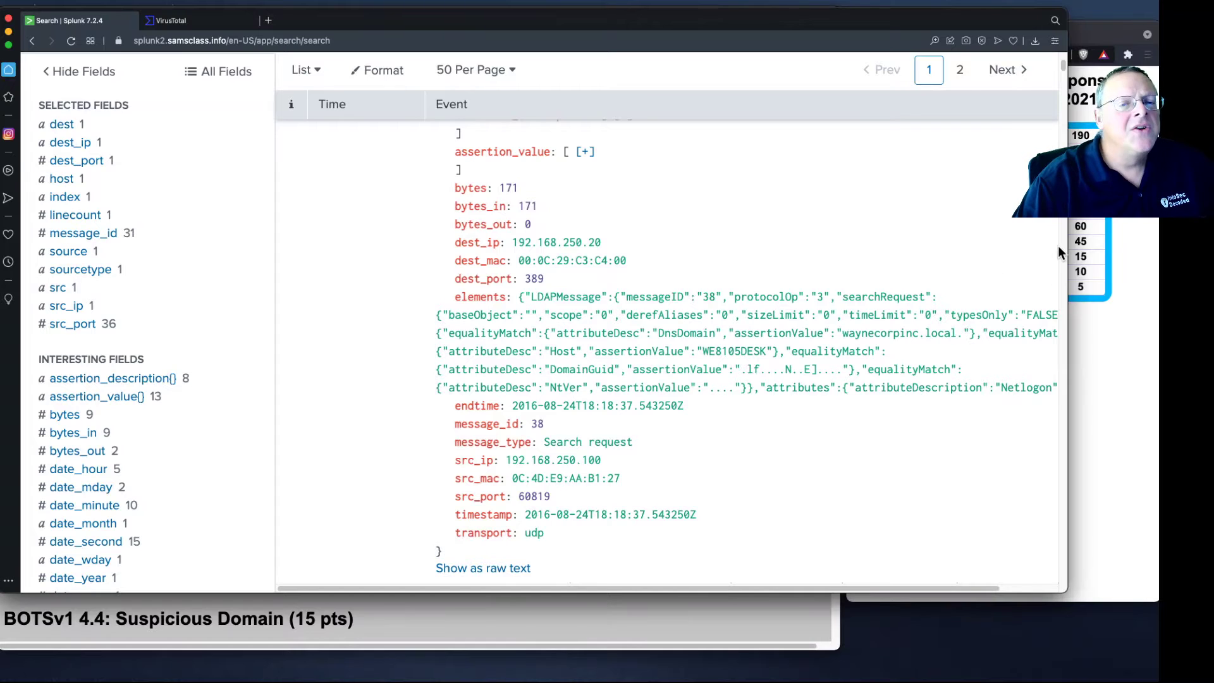
# - Check the date of the first LDAP event and select its src_ip address
pyautogui.scroll(5, 519, 241)
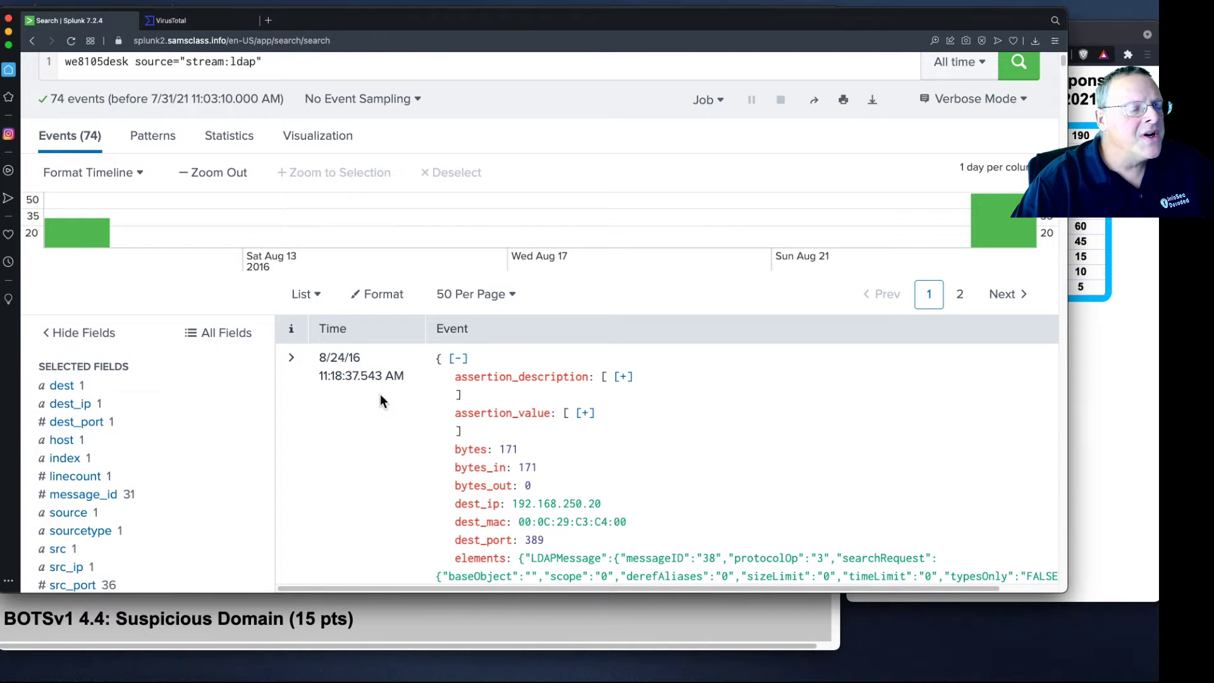
pyautogui.scroll(-3, 598, 442)
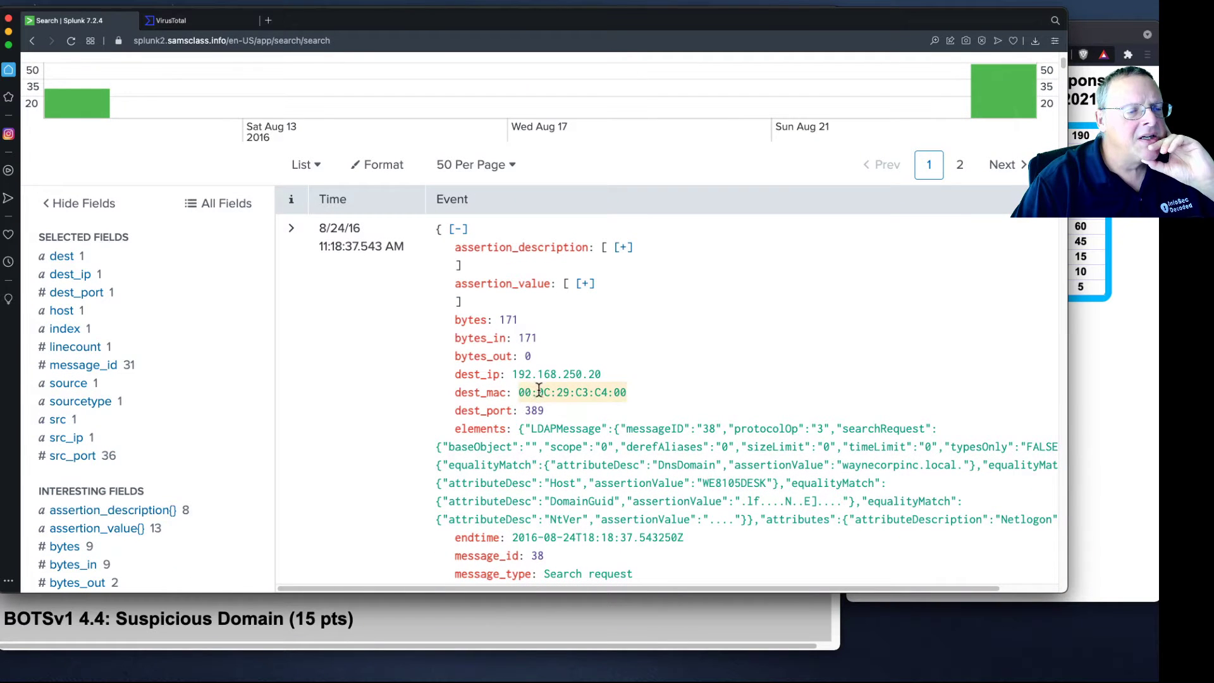
pyautogui.scroll(-6, 563, 385)
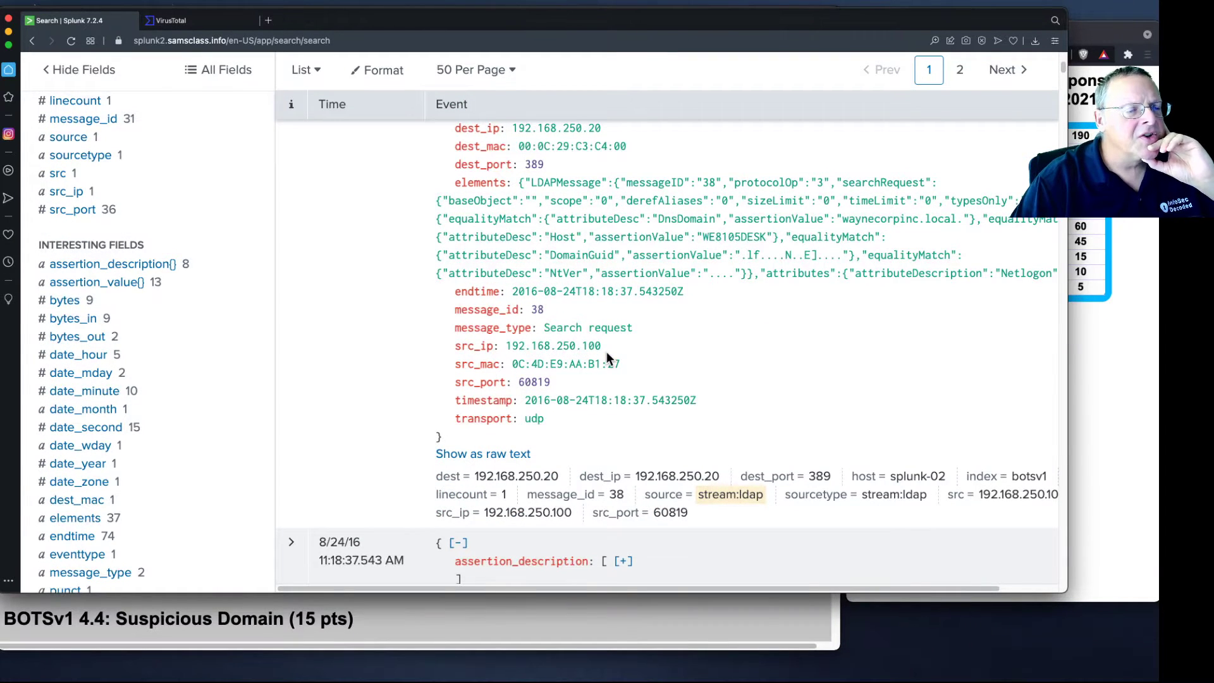
pyautogui.moveTo(602, 346); pyautogui.dragTo(507, 348)
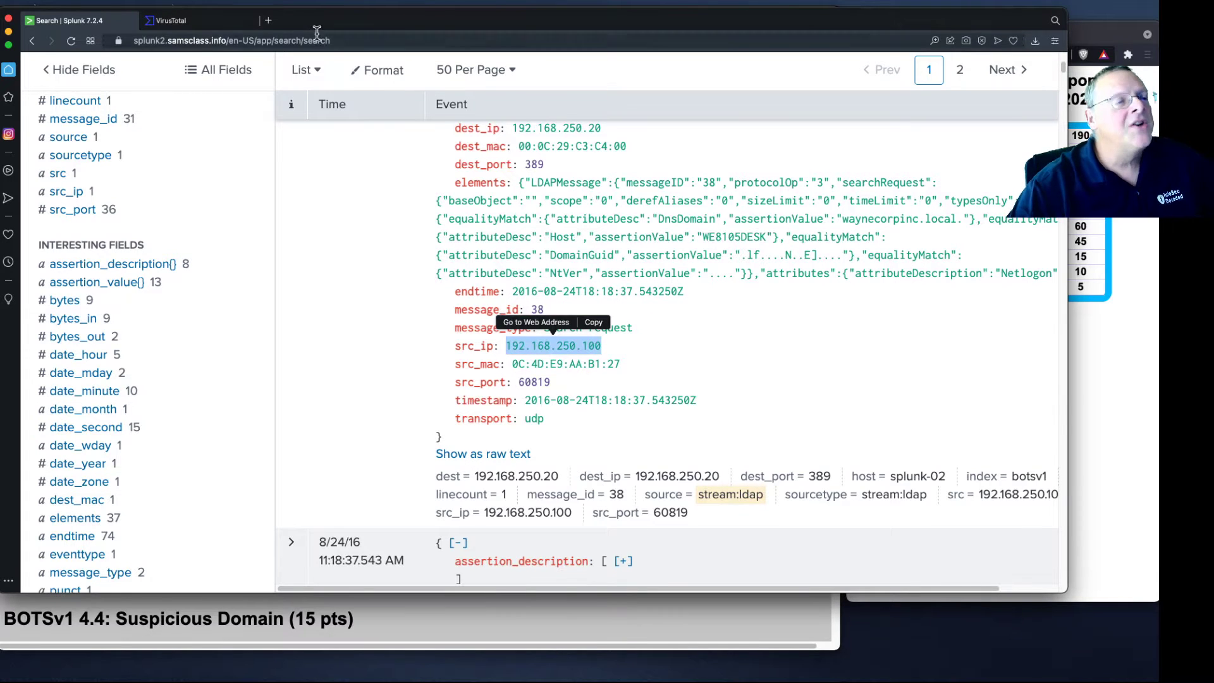
# - Start a new search from the data summary's list of source types, choosing suricata
pyautogui.scroll(15, 400, 319)
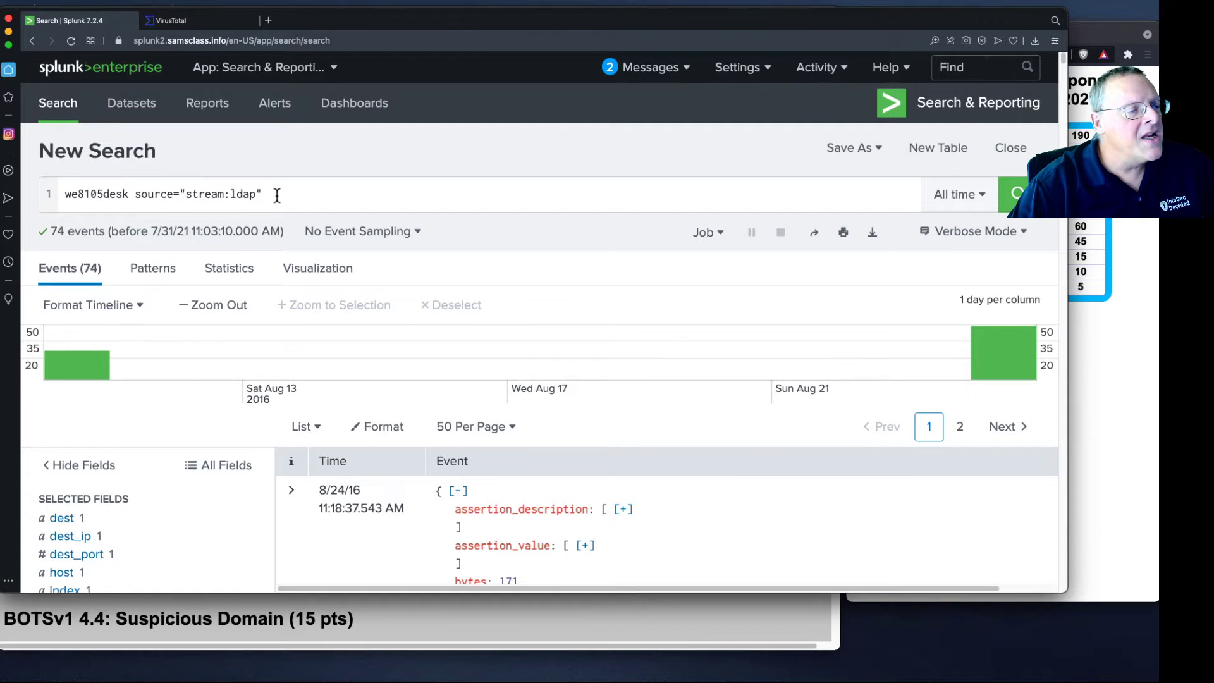
pyautogui.click(69, 111)
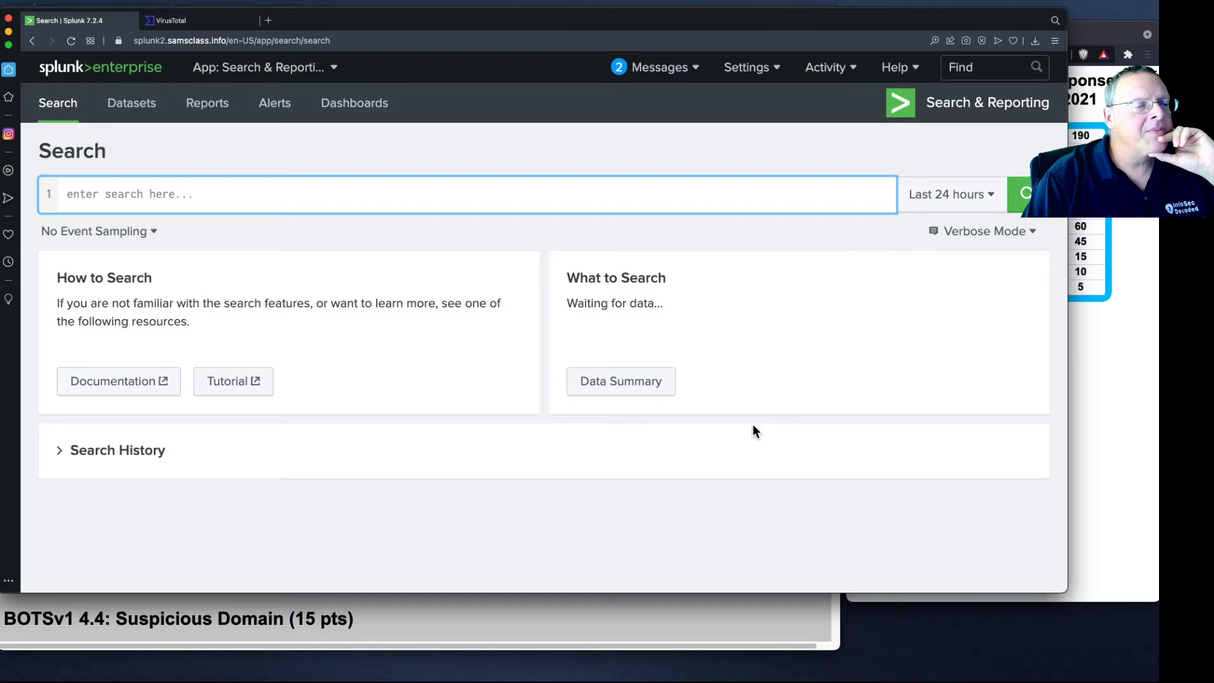
pyautogui.click(629, 385)
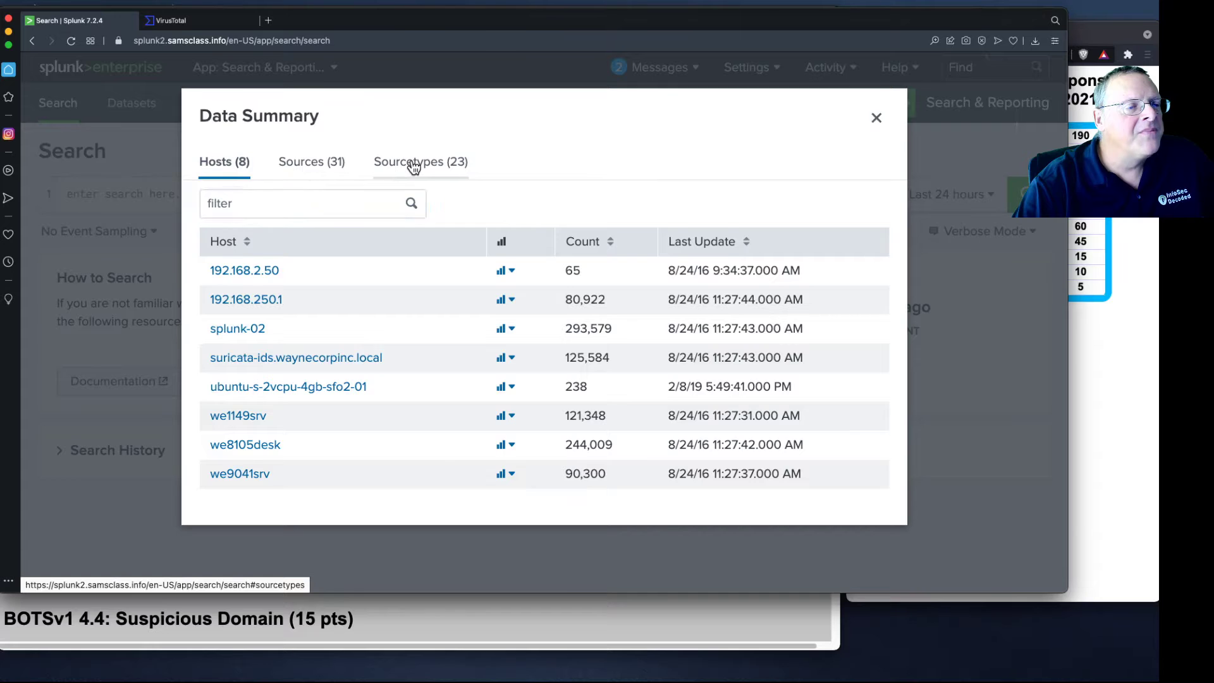
pyautogui.click(413, 166)
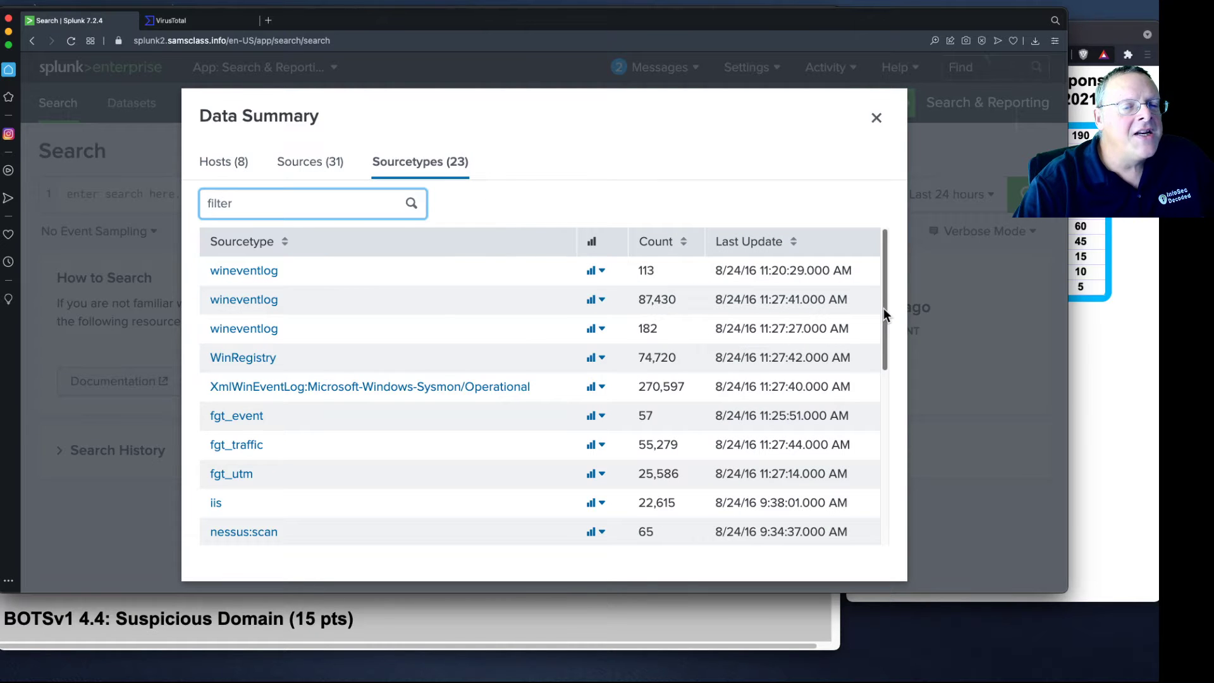
pyautogui.moveTo(883, 311); pyautogui.dragTo(886, 499)
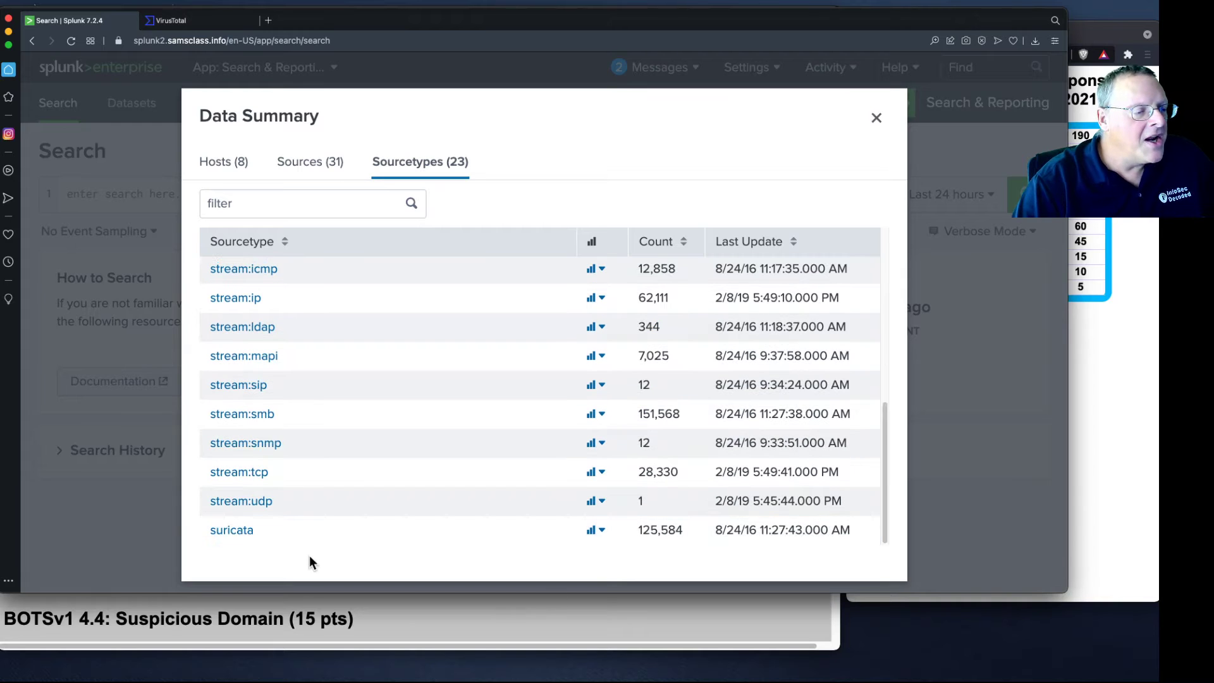
pyautogui.click(233, 530)
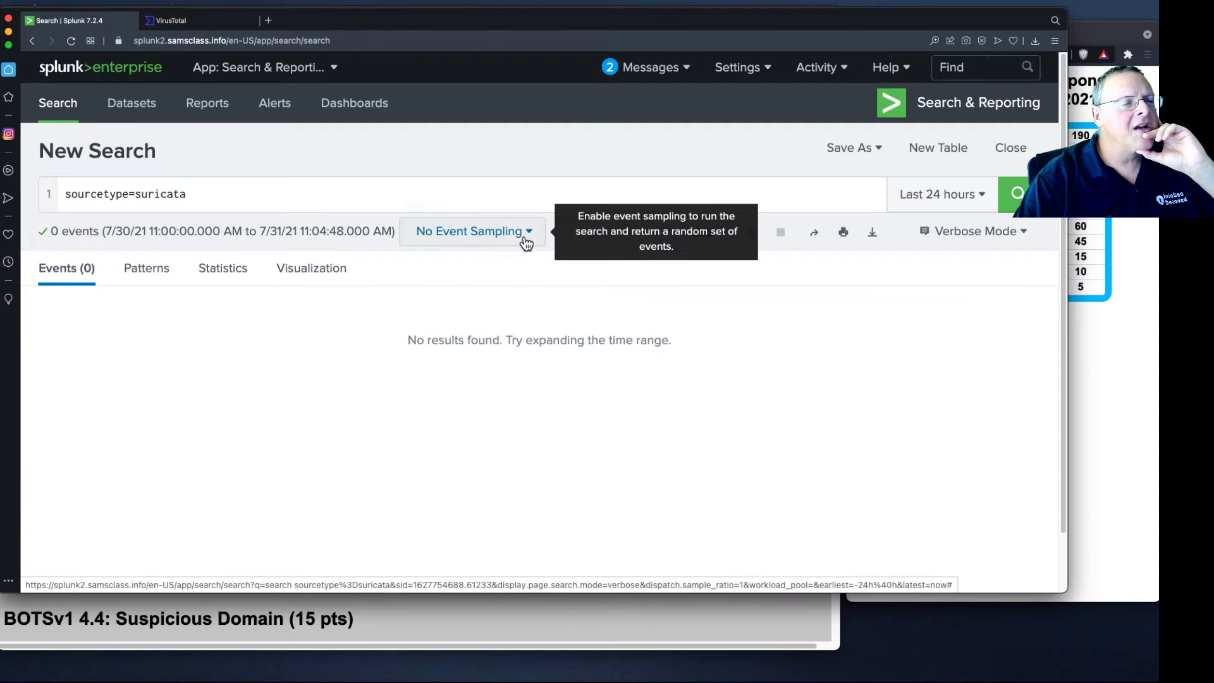
# - Set event sampling to 1:10 and the time range to All time for the suricata search
pyautogui.click(525, 236)
pyautogui.click(480, 288)
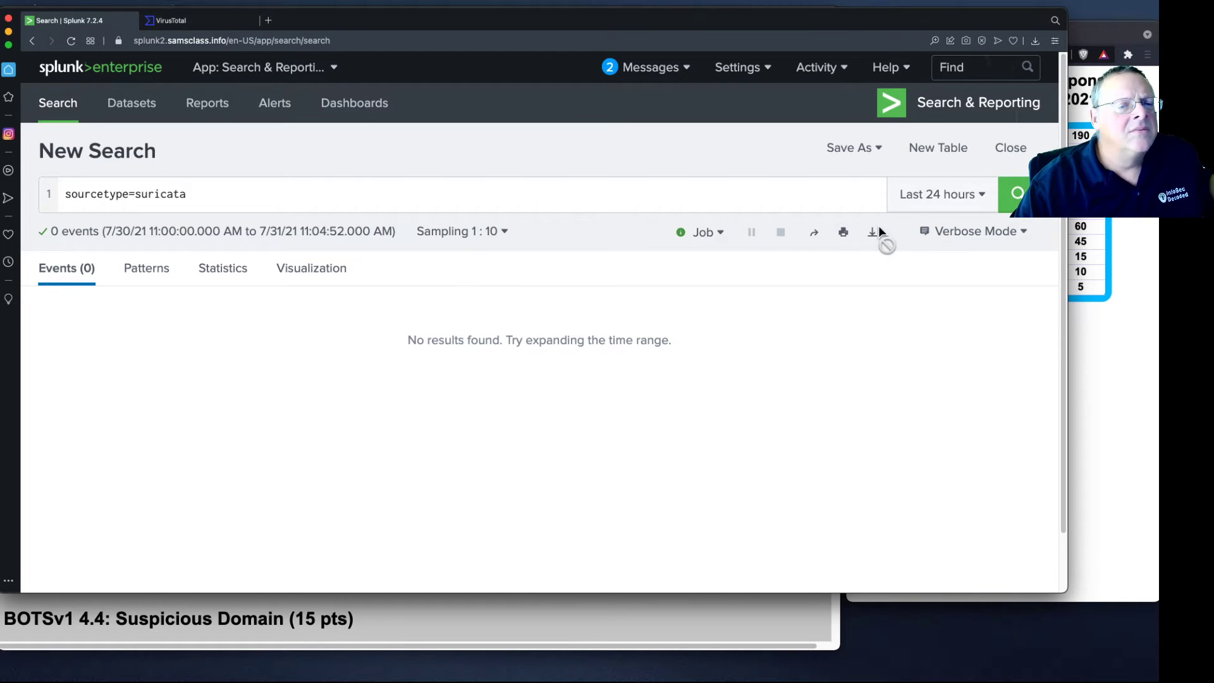
pyautogui.click(982, 198)
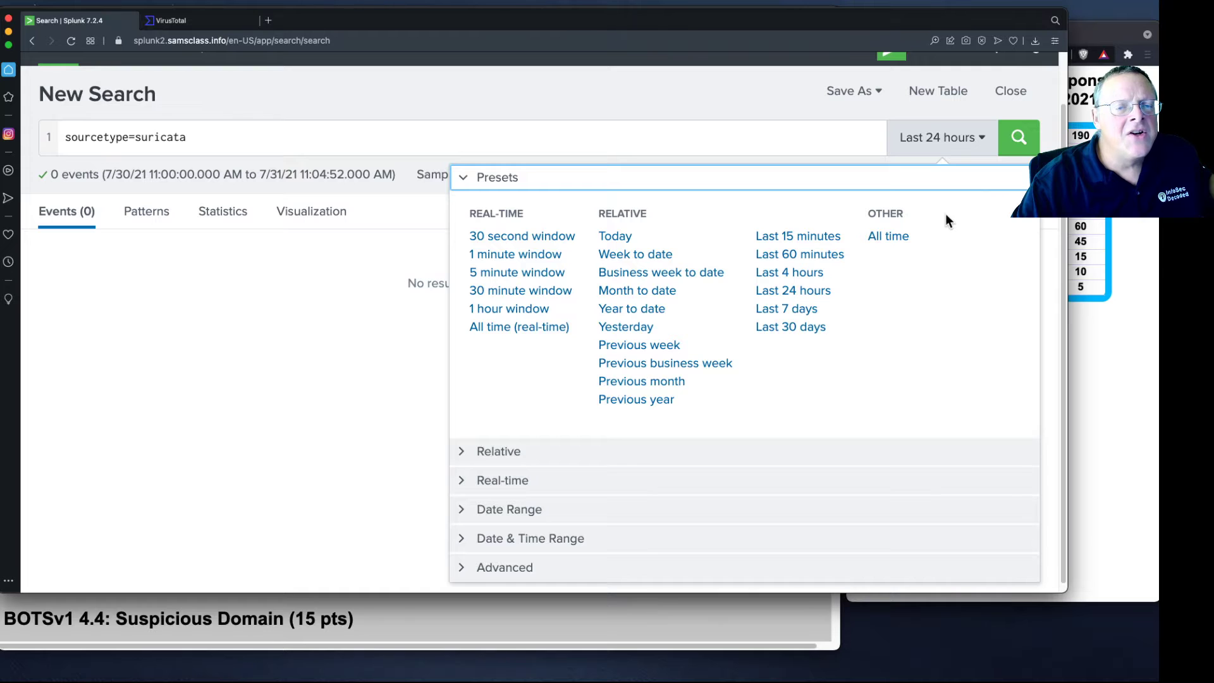
pyautogui.click(888, 236)
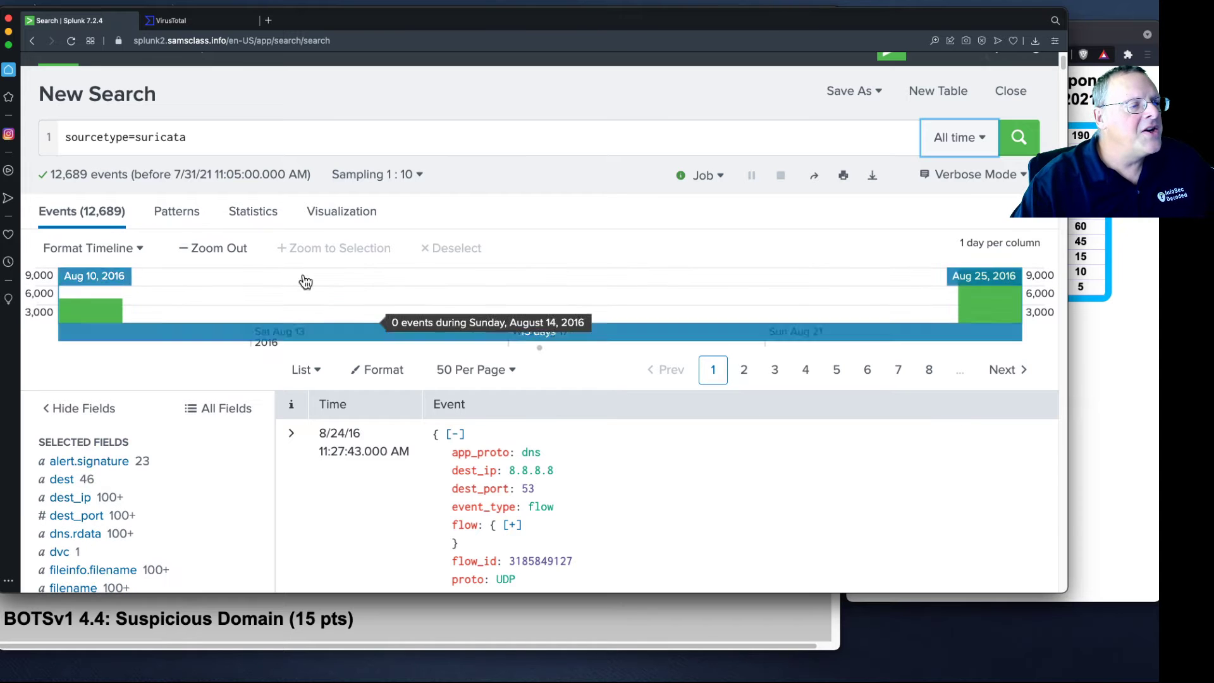
# - Examine the top values of the alert.signature field in the Suricata events
pyautogui.scroll(-1, 251, 492)
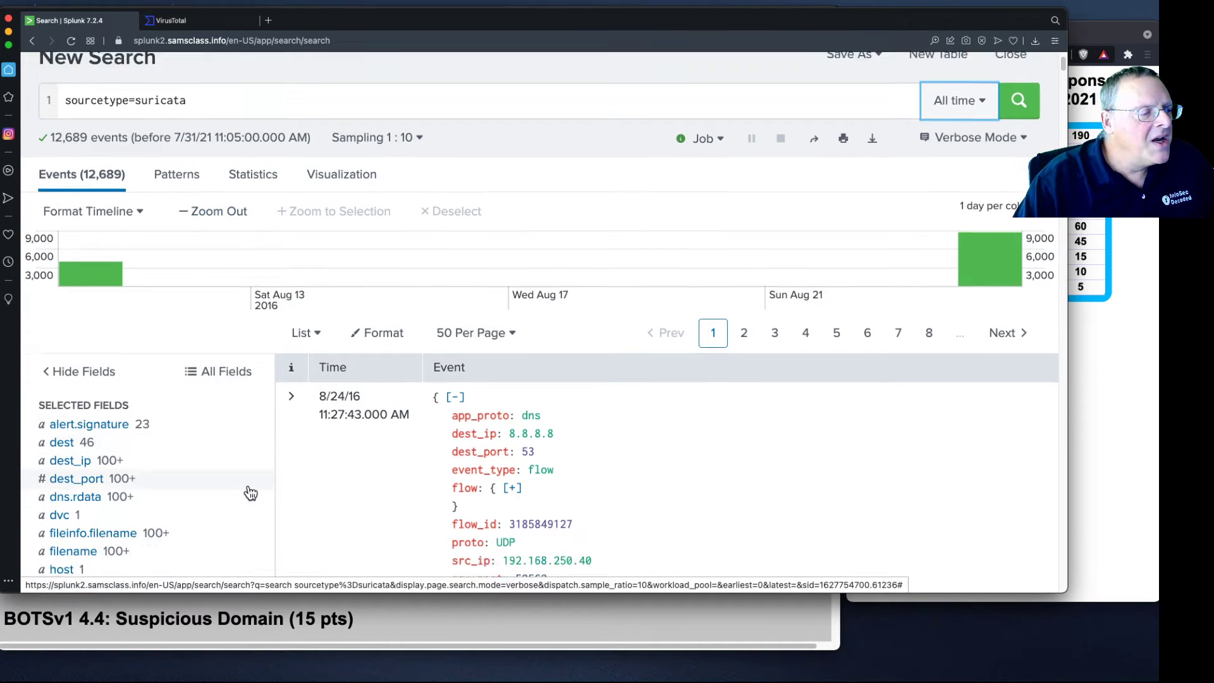
pyautogui.scroll(-3, 251, 492)
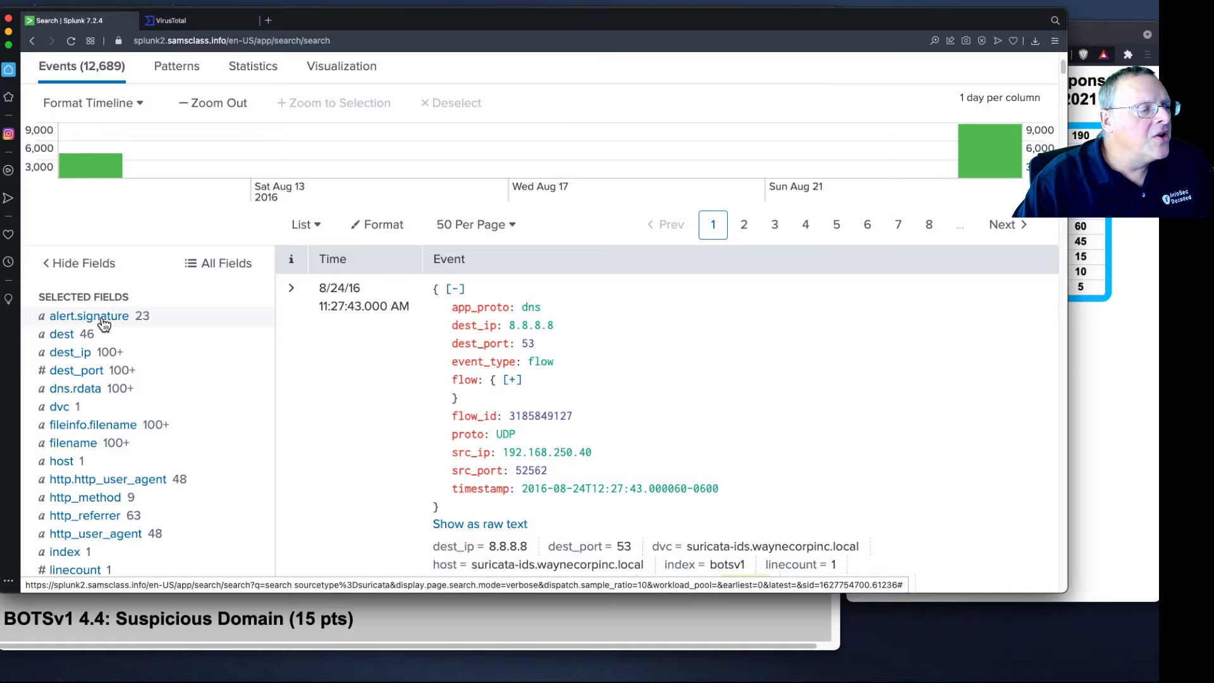
pyautogui.click(104, 323)
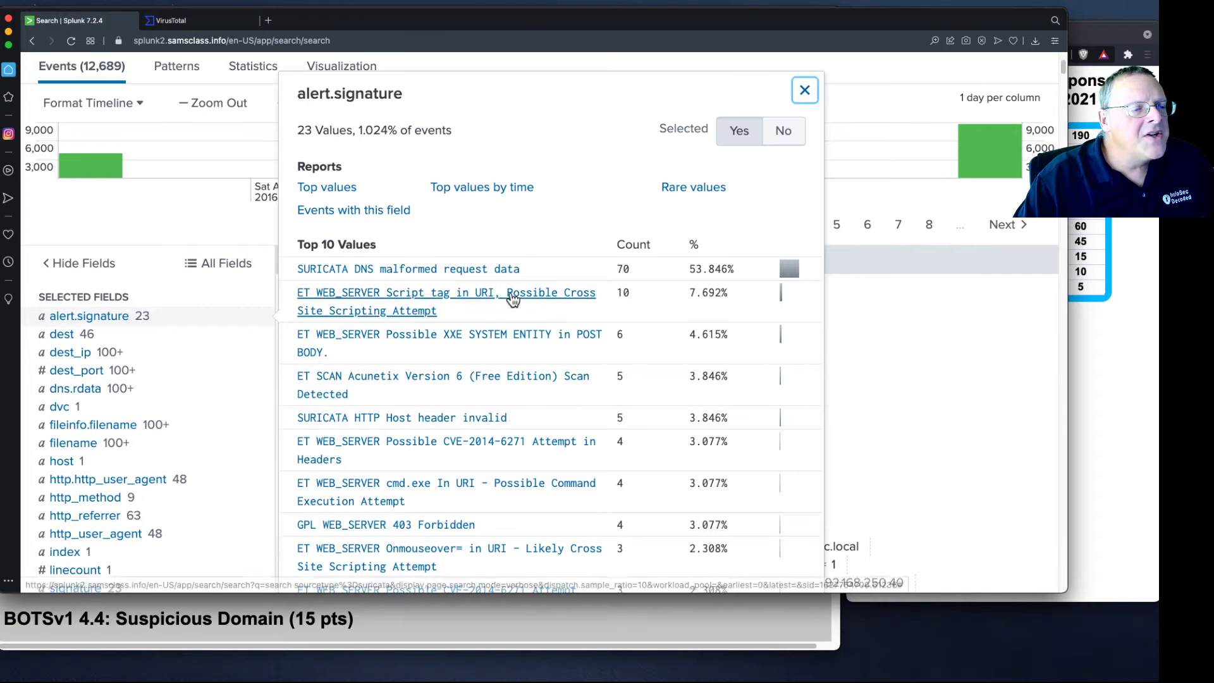
pyautogui.scroll(-4, 655, 532)
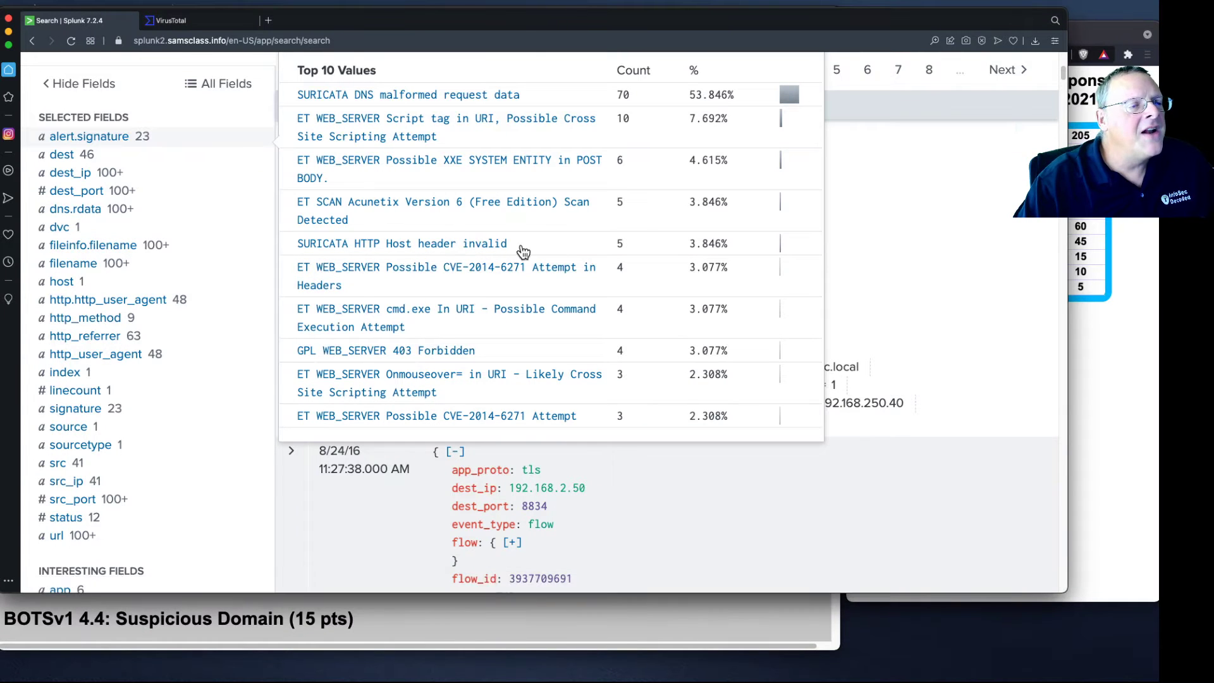
pyautogui.scroll(3, 523, 250)
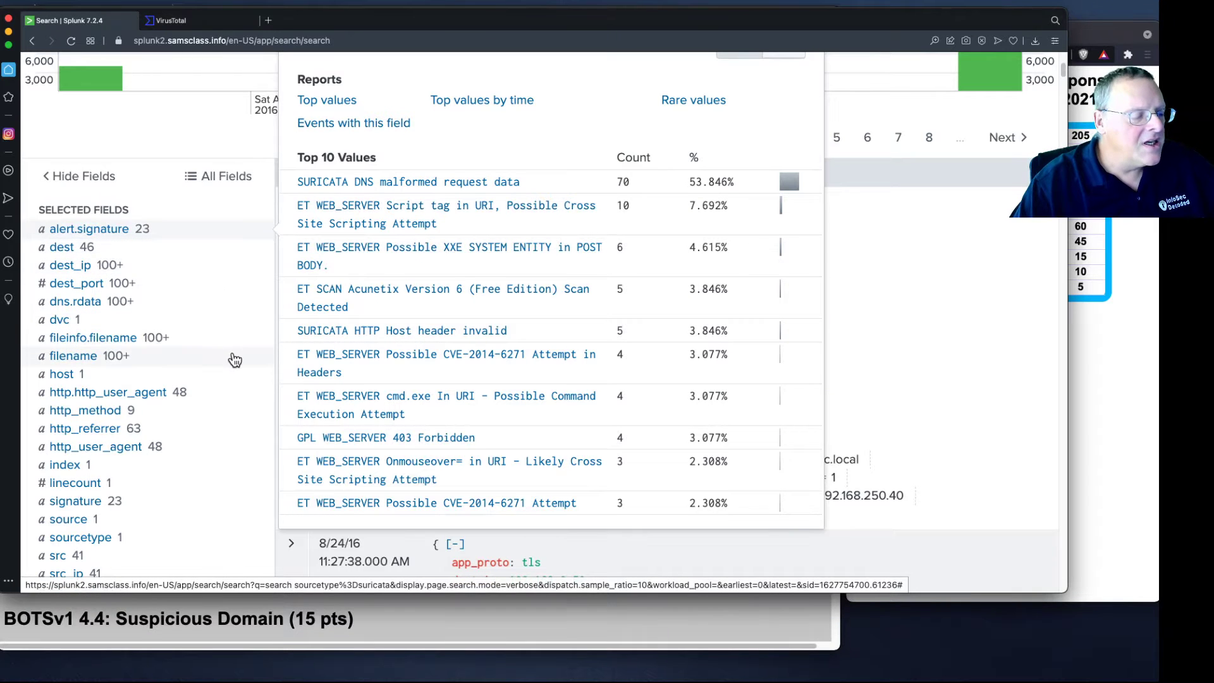
pyautogui.scroll(-2, 174, 441)
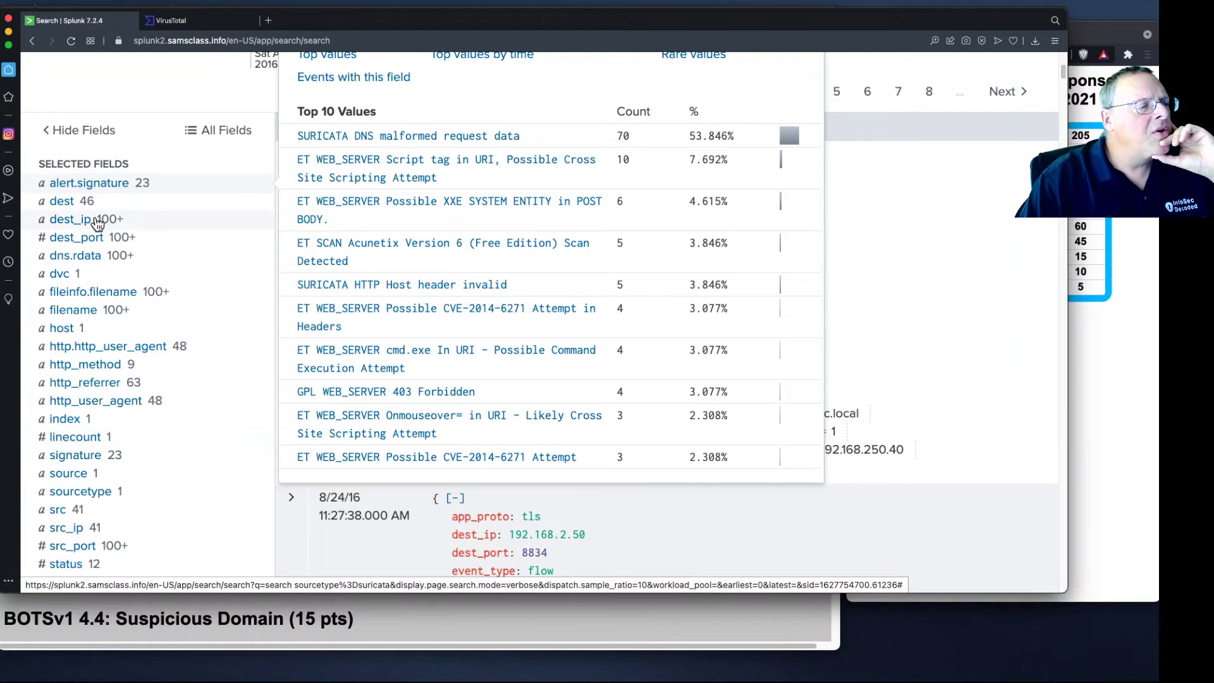
# - Look through the Suricata events' field list and check the values of the signature and reason fields
pyautogui.scroll(-5, 109, 310)
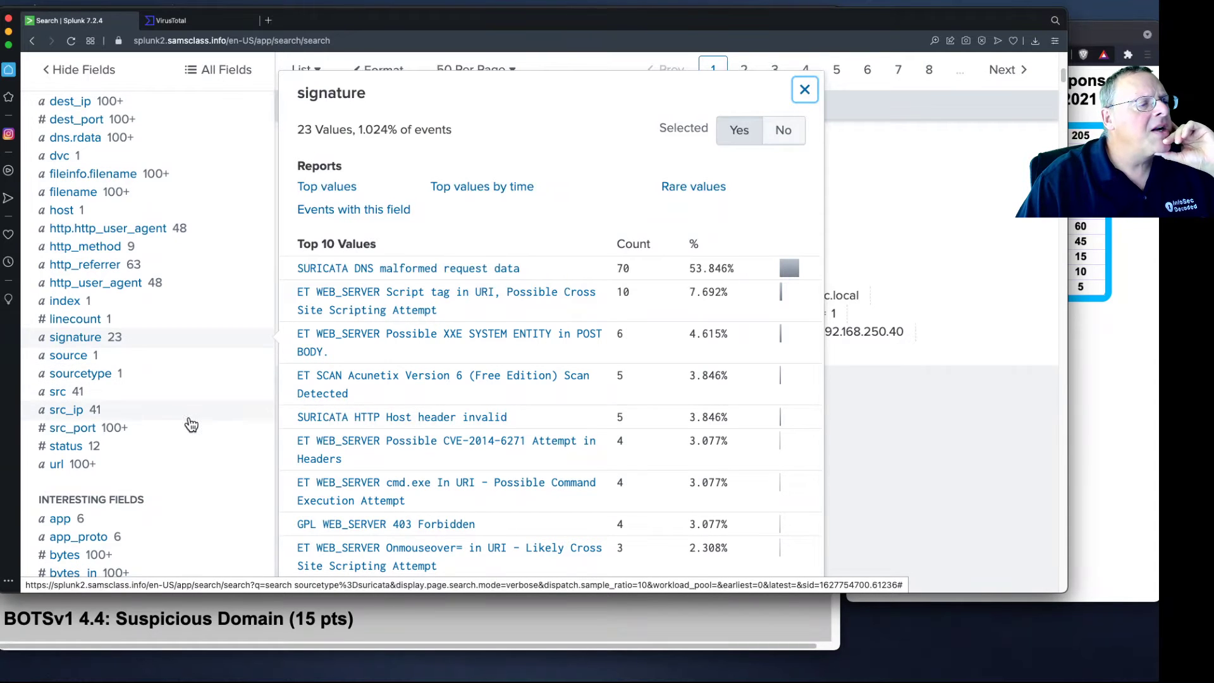
pyautogui.scroll(-5, 190, 427)
pyautogui.scroll(-15, 193, 430)
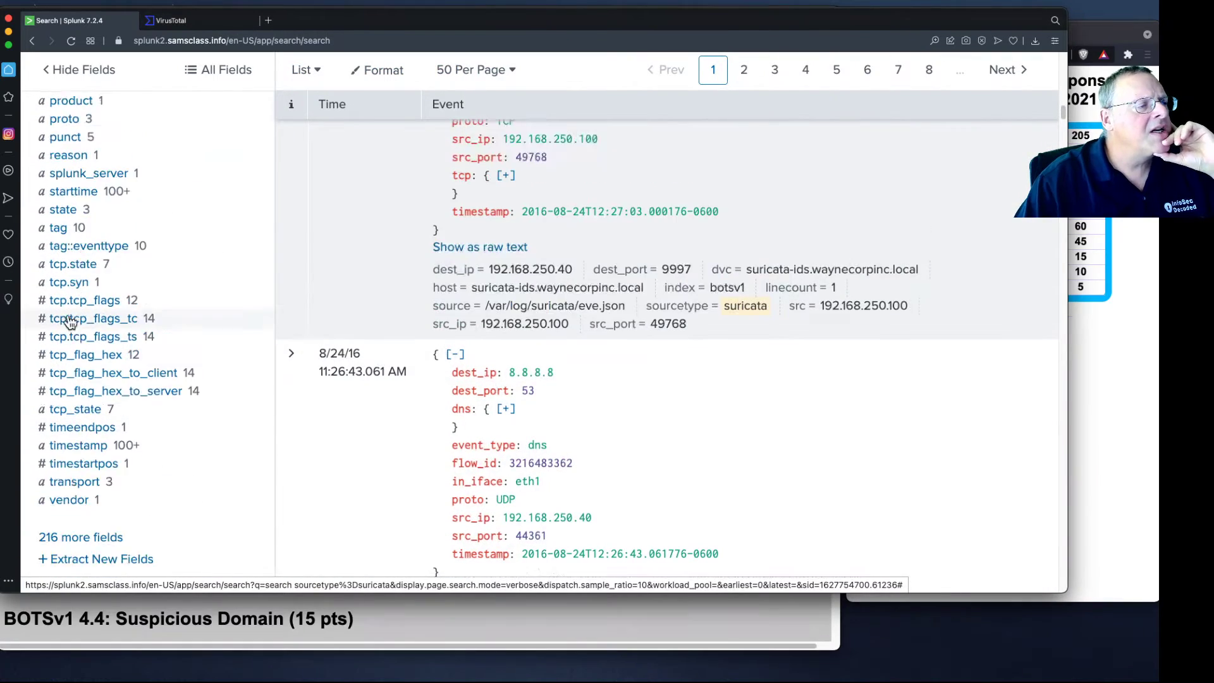
pyautogui.scroll(2, 95, 323)
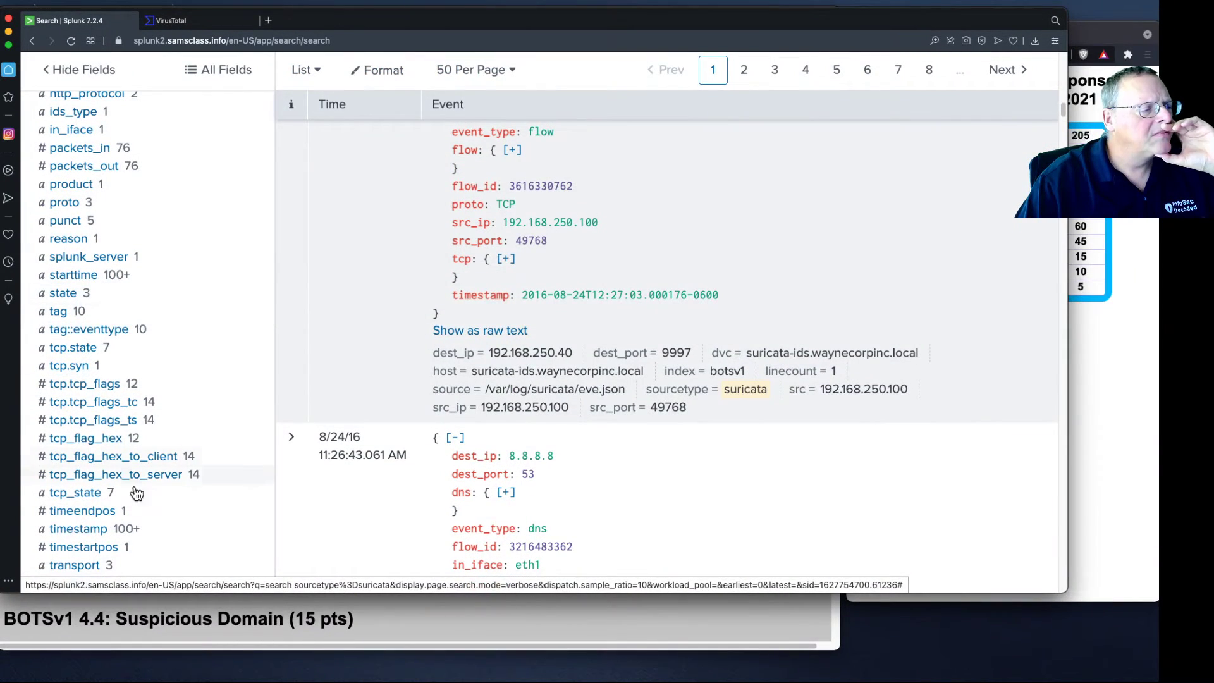
pyautogui.scroll(1, 166, 503)
pyautogui.scroll(1, 168, 504)
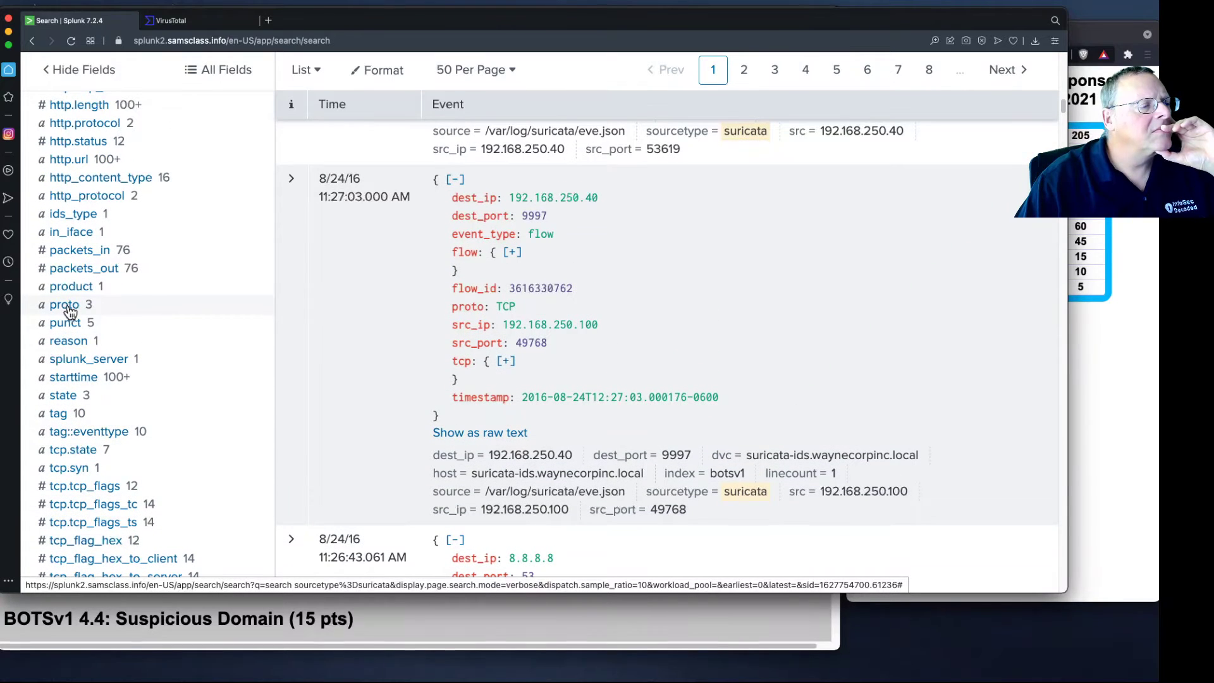
pyautogui.click(69, 342)
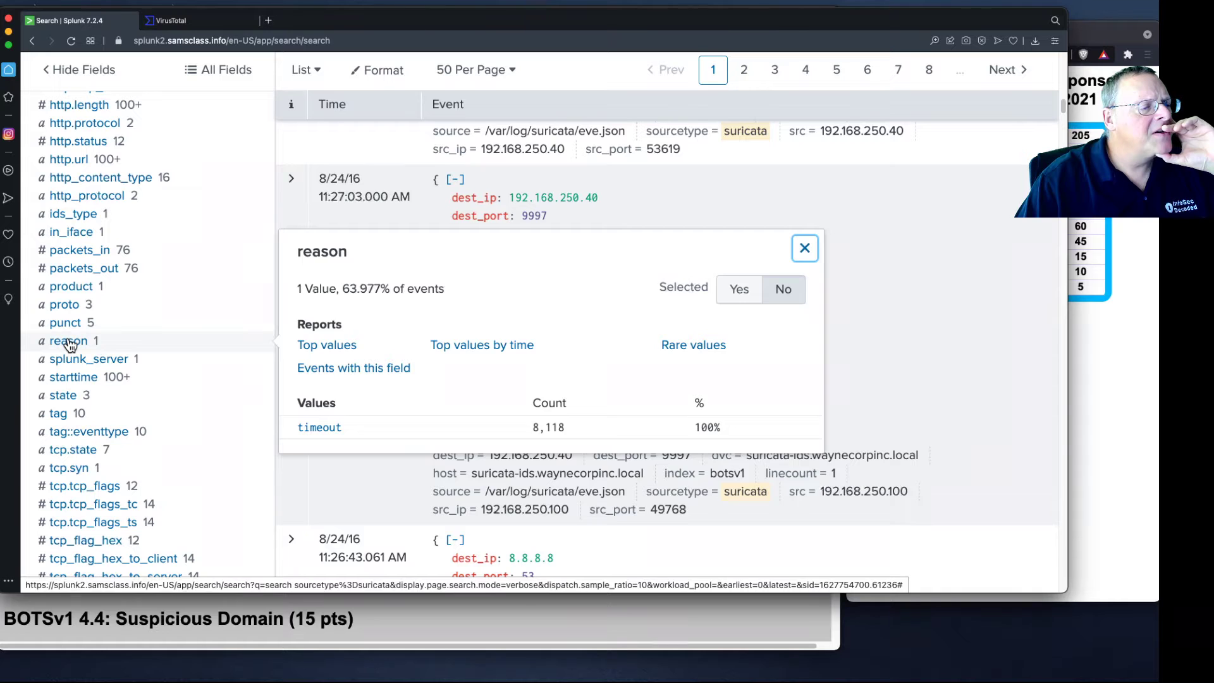
pyautogui.click(69, 342)
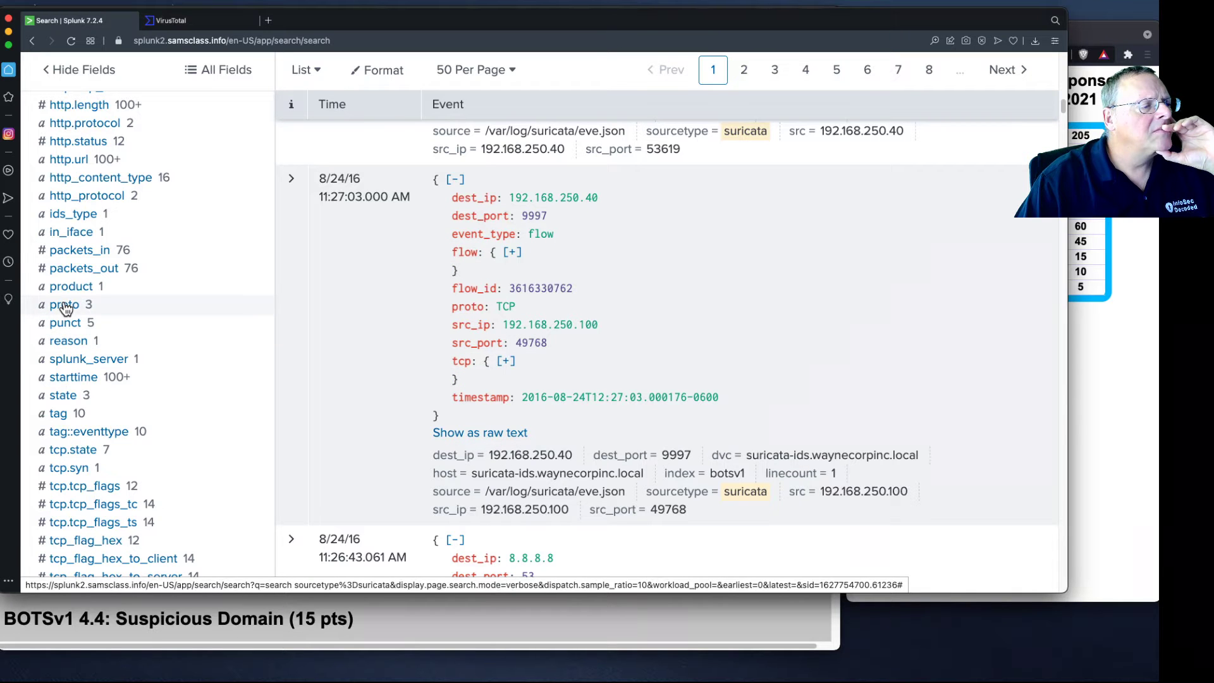
# - Filter the Suricata search to the eventtype value suricata_eve_ids_attack
pyautogui.scroll(5, 183, 326)
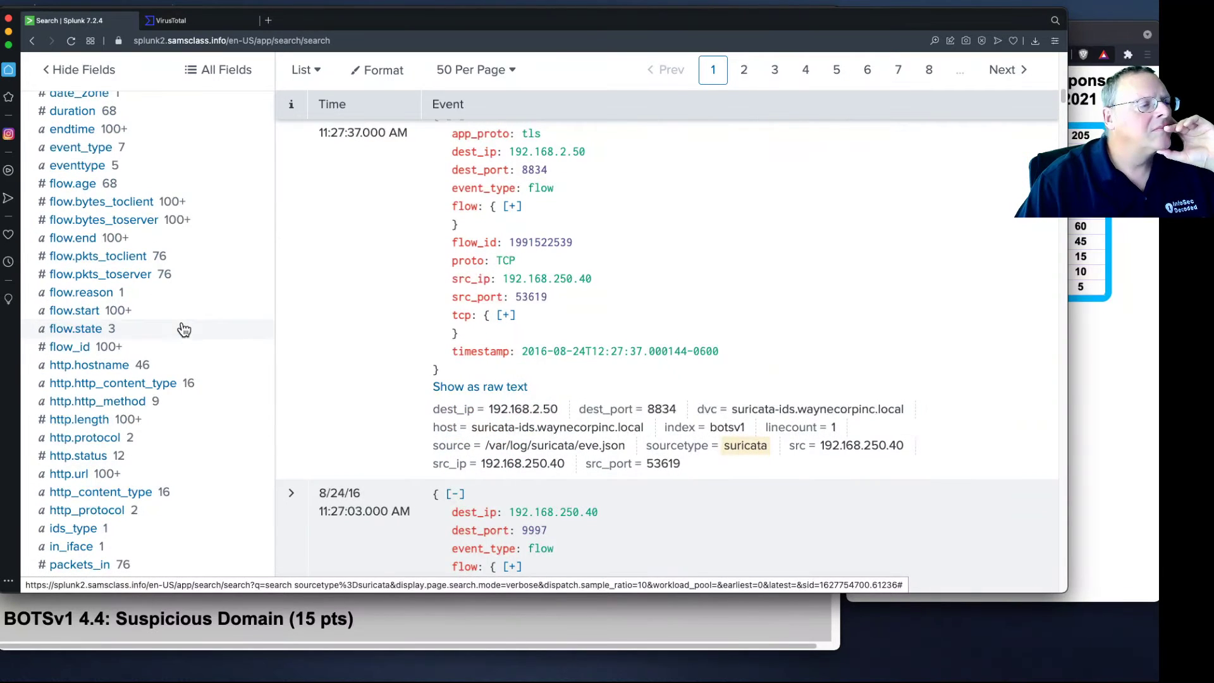
pyautogui.click(70, 168)
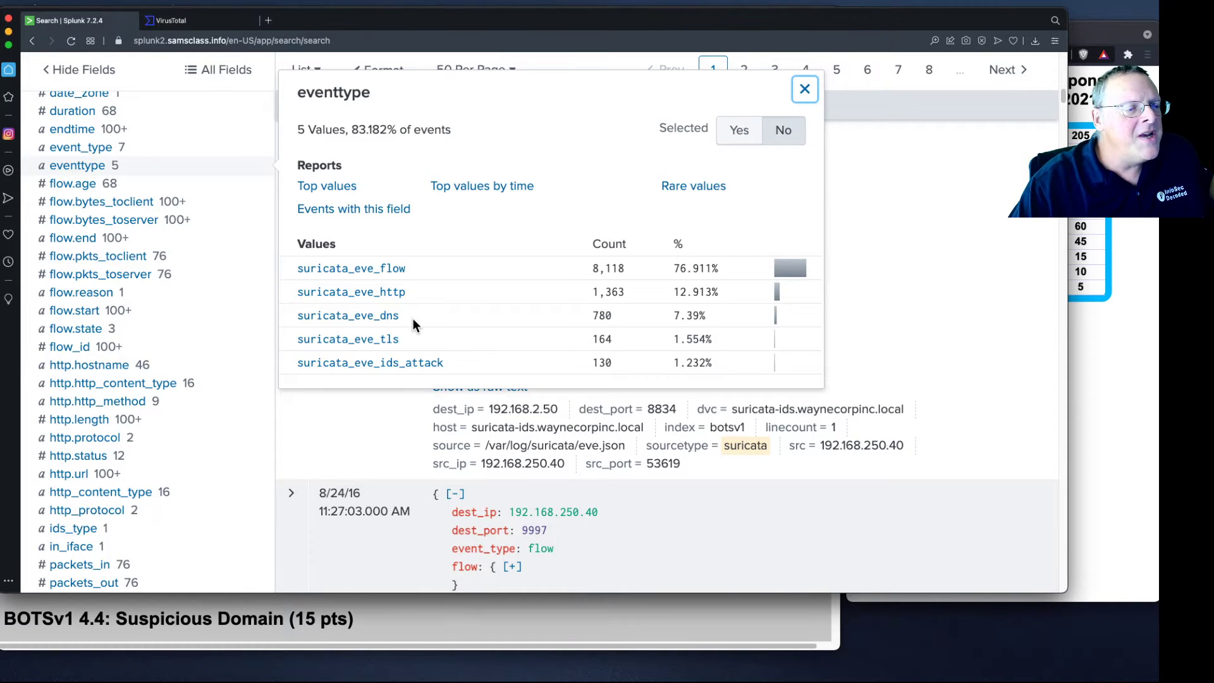
pyautogui.click(425, 369)
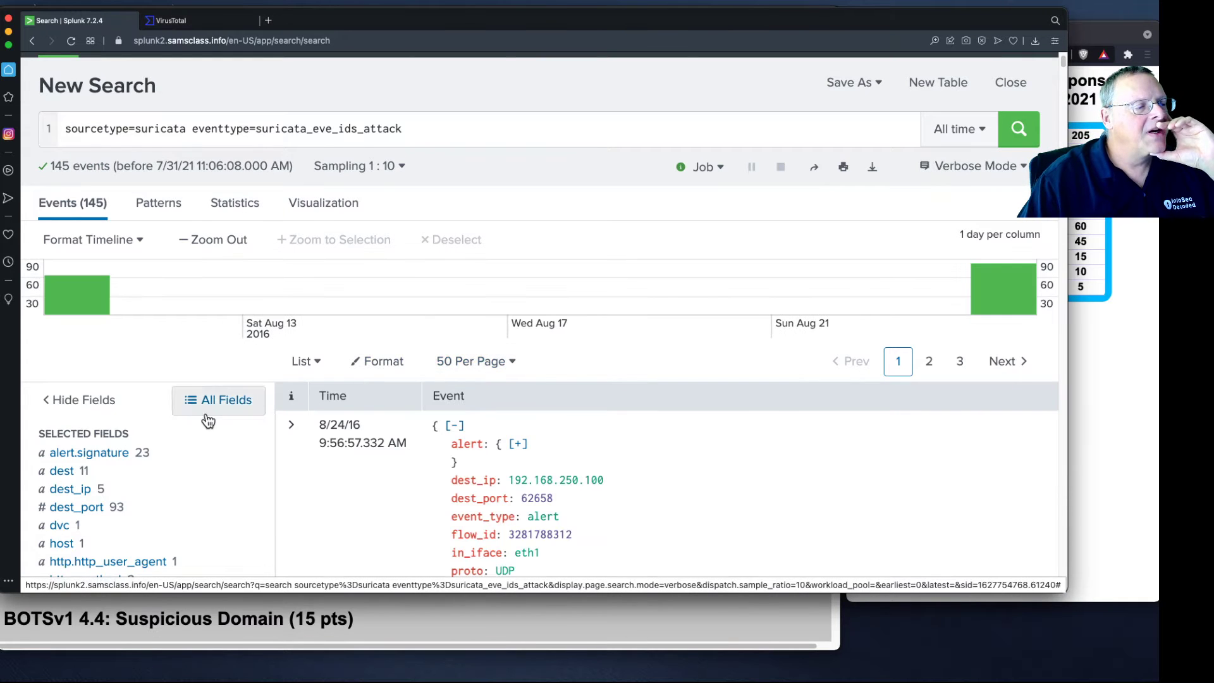
# - Examine the top values of the alert.signature field in the filtered IDS attack events
pyautogui.scroll(-1, 220, 444)
pyautogui.scroll(-5, 218, 443)
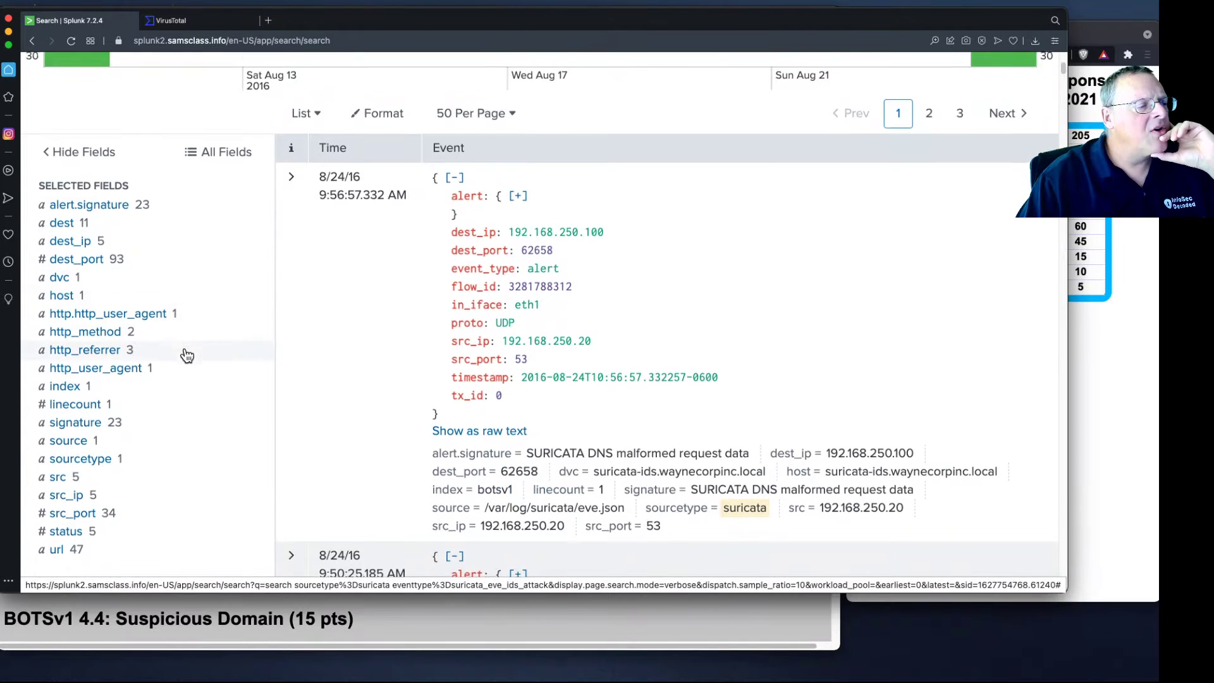
pyautogui.scroll(-2, 183, 351)
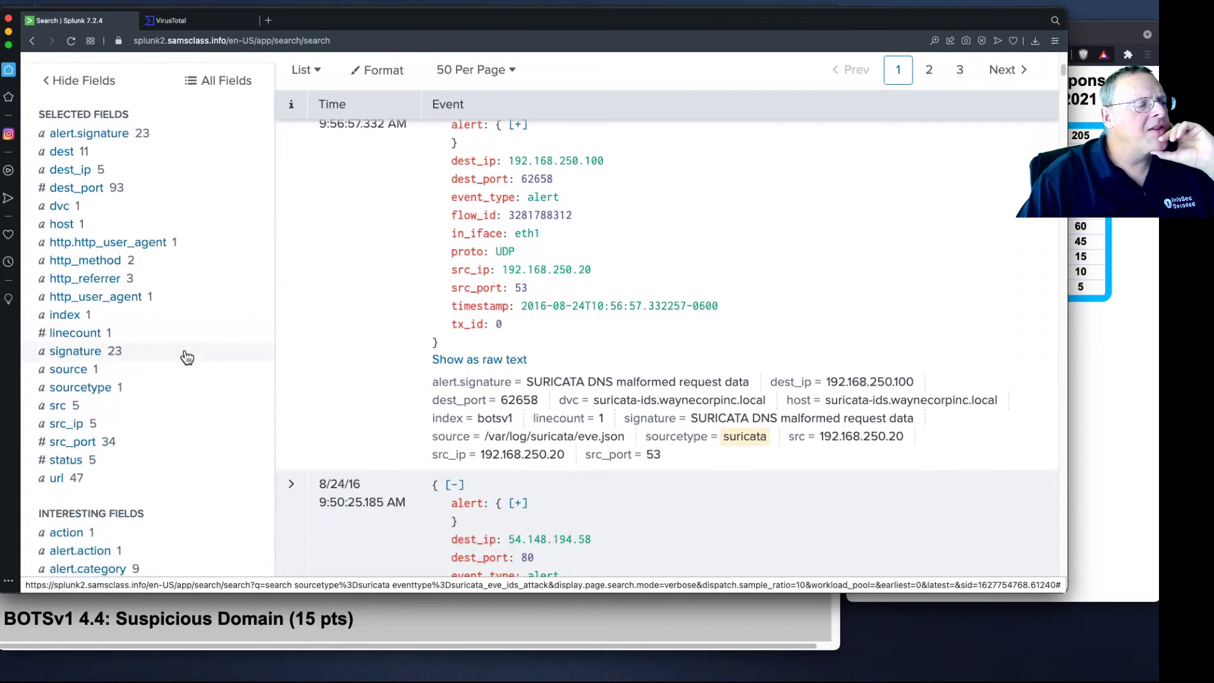
pyautogui.click(104, 140)
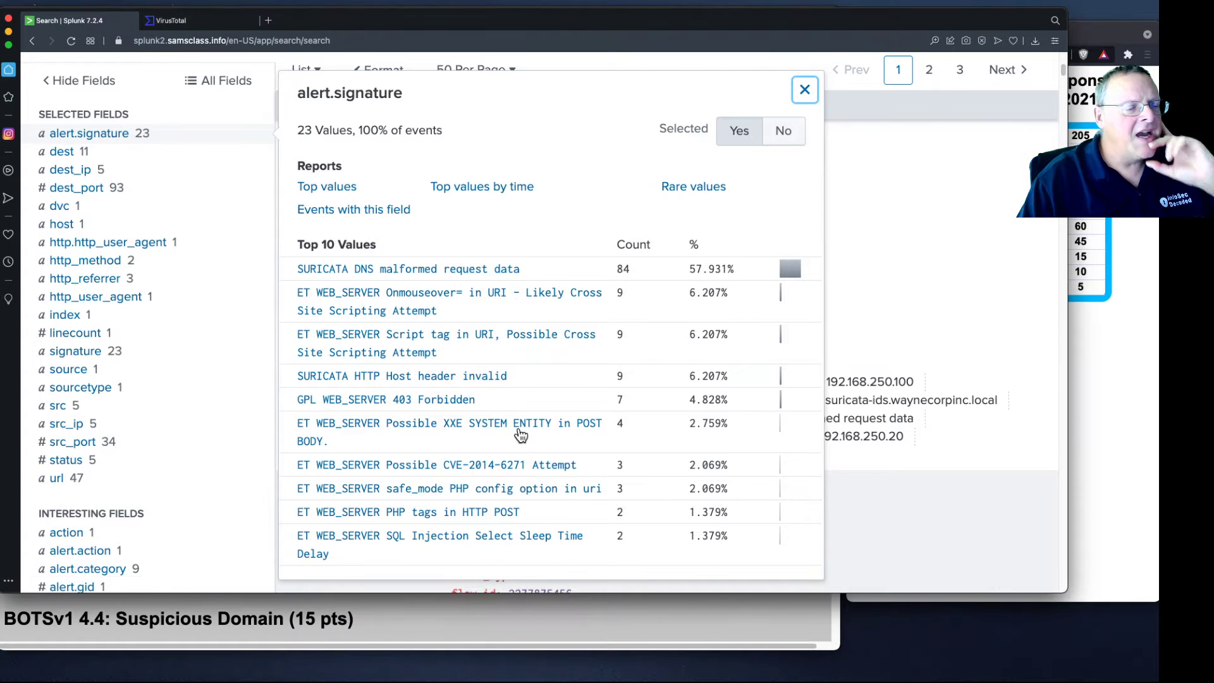
pyautogui.scroll(-3, 509, 525)
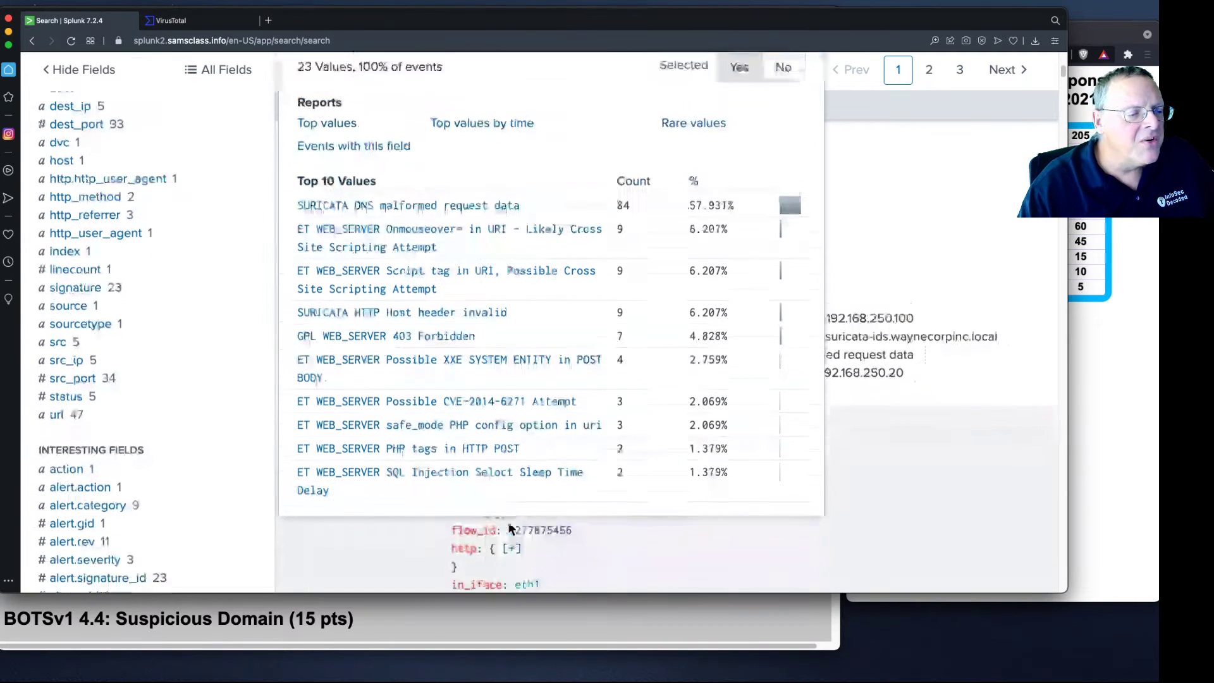
# - Report the rare values of alert.signature and go through them as a statistics table
pyautogui.click(688, 115)
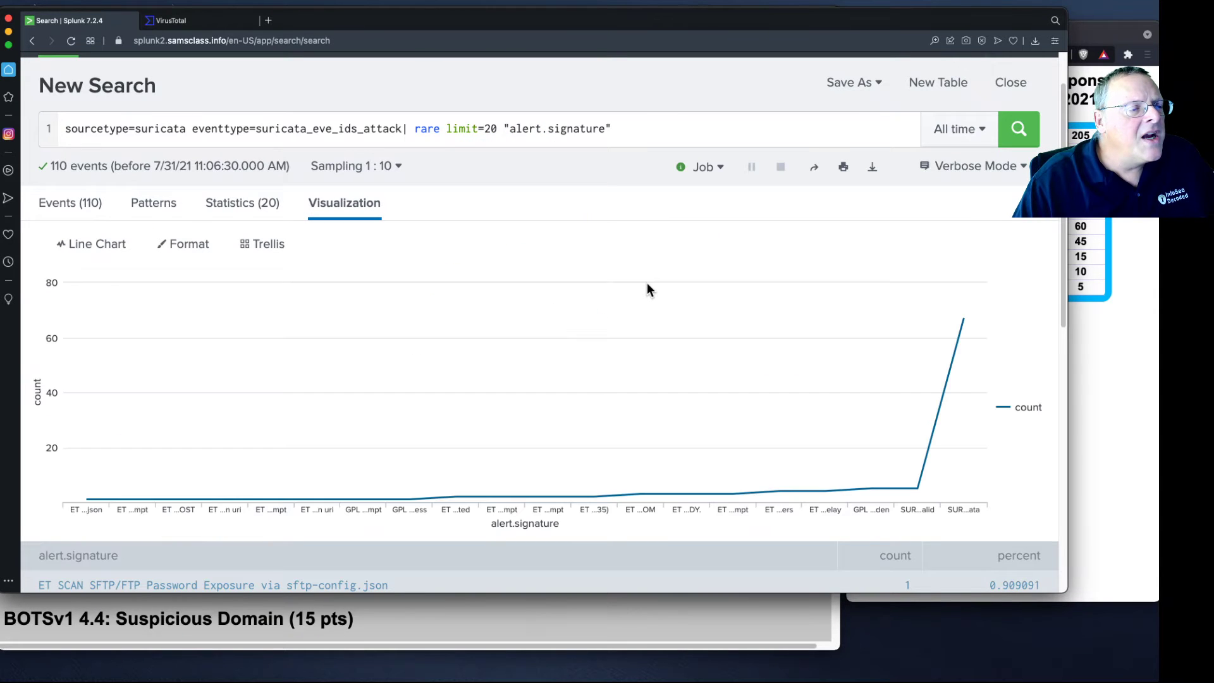
pyautogui.click(261, 211)
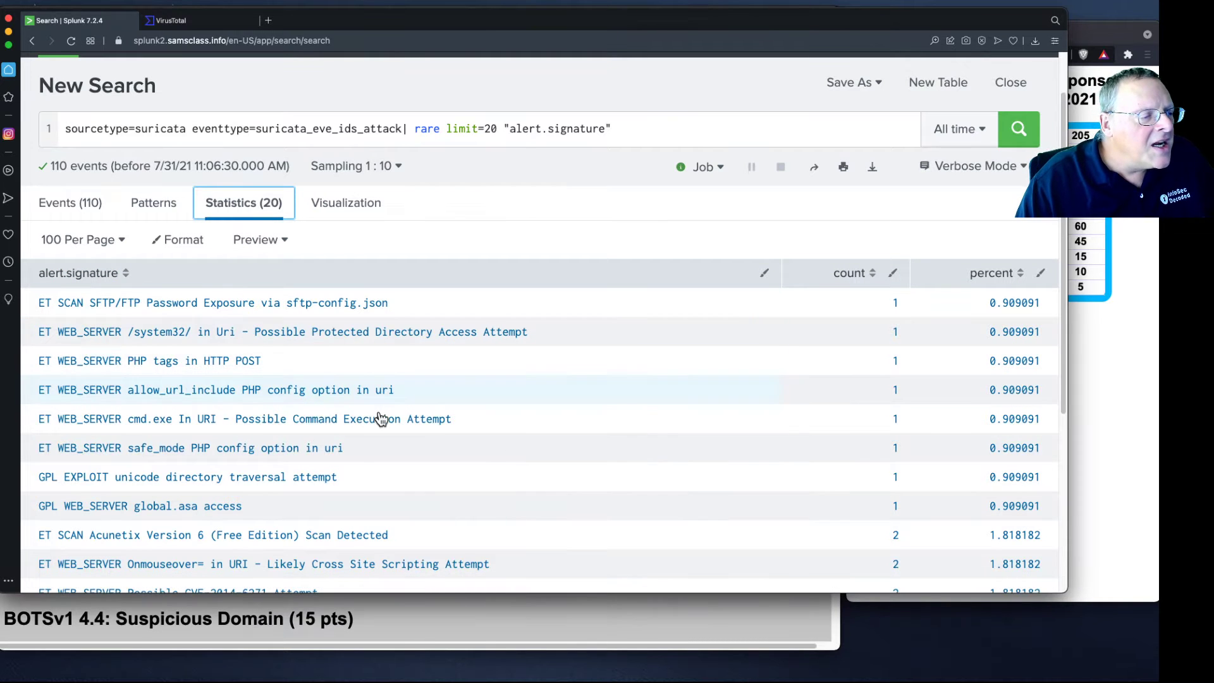
pyautogui.scroll(-5, 524, 456)
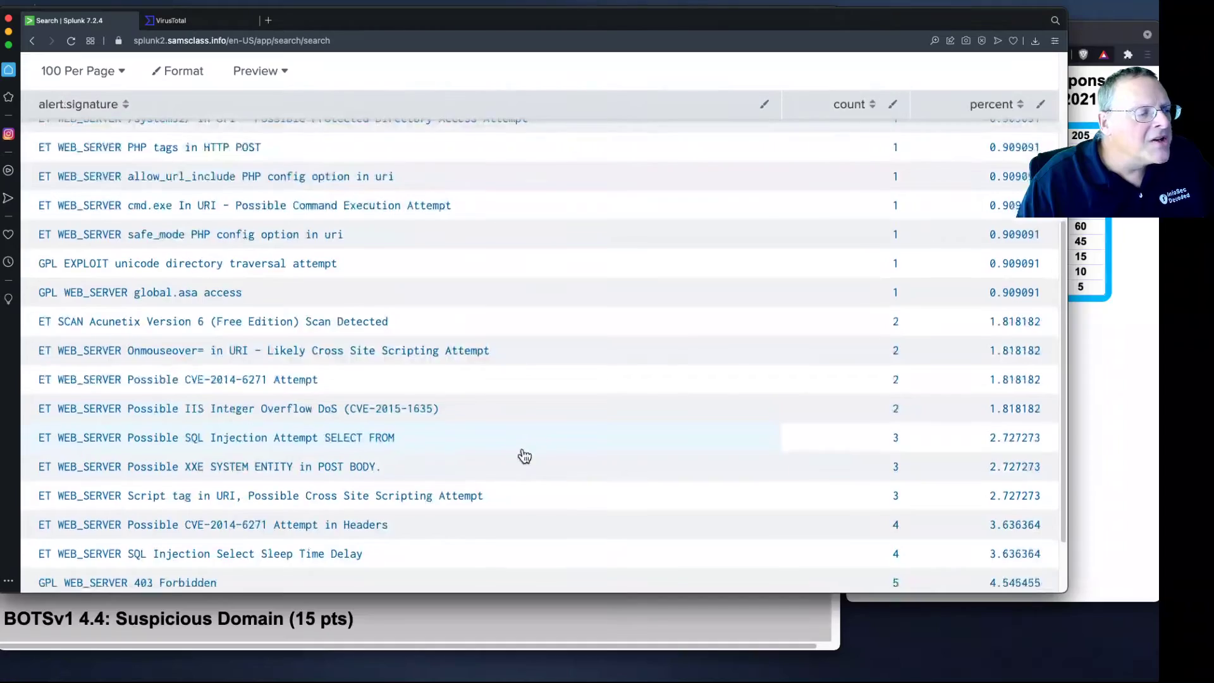
pyautogui.scroll(5, 524, 457)
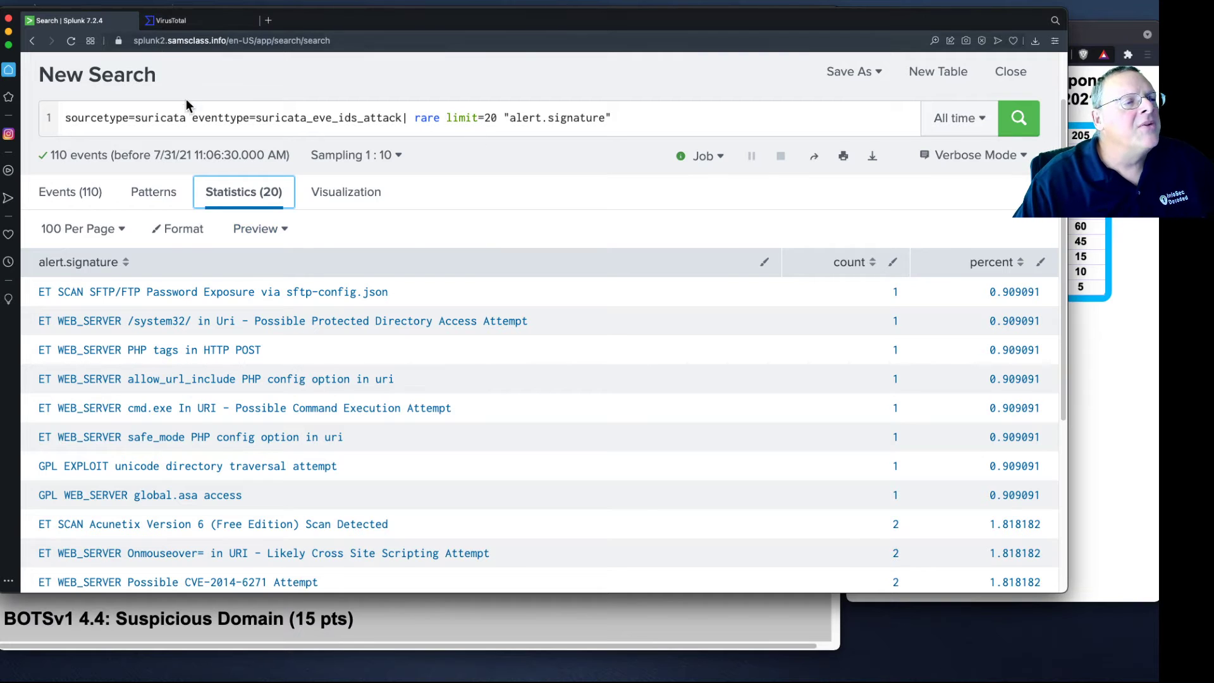
# - Switch to the BOTSv1 challenge page, read the hints for question 4.2 Signature ID, and return to Splunk
pyautogui.moveTo(428, 27); pyautogui.dragTo(821, 29)
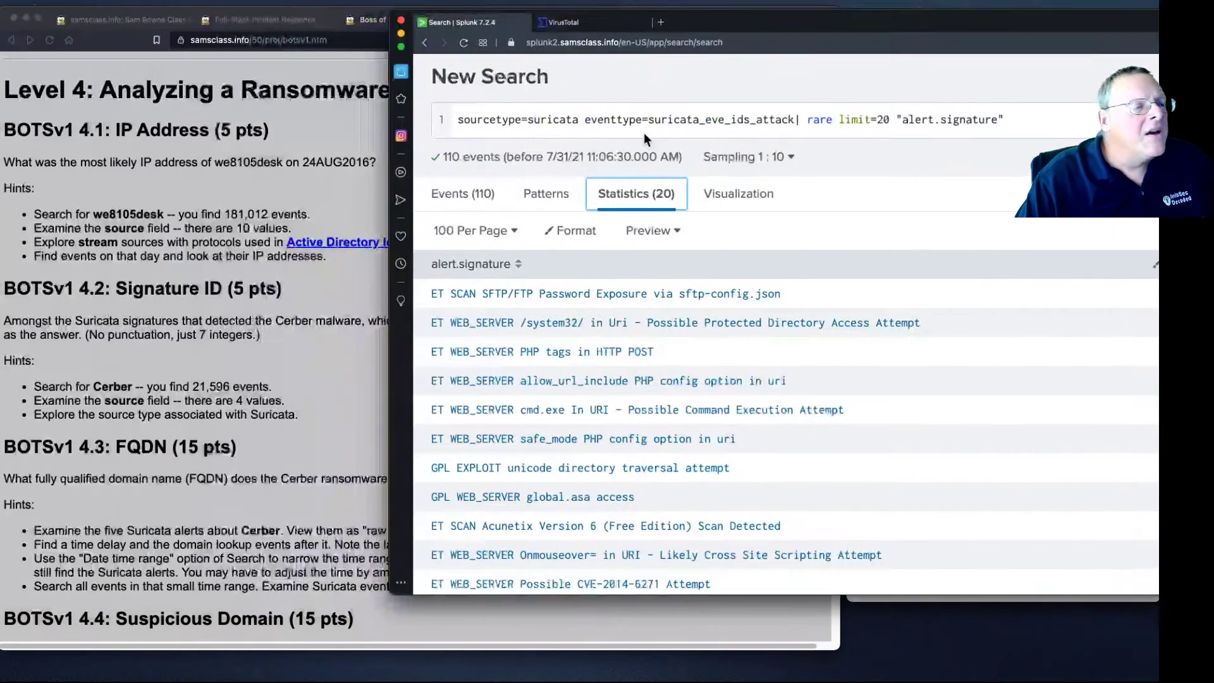
pyautogui.click(128, 344)
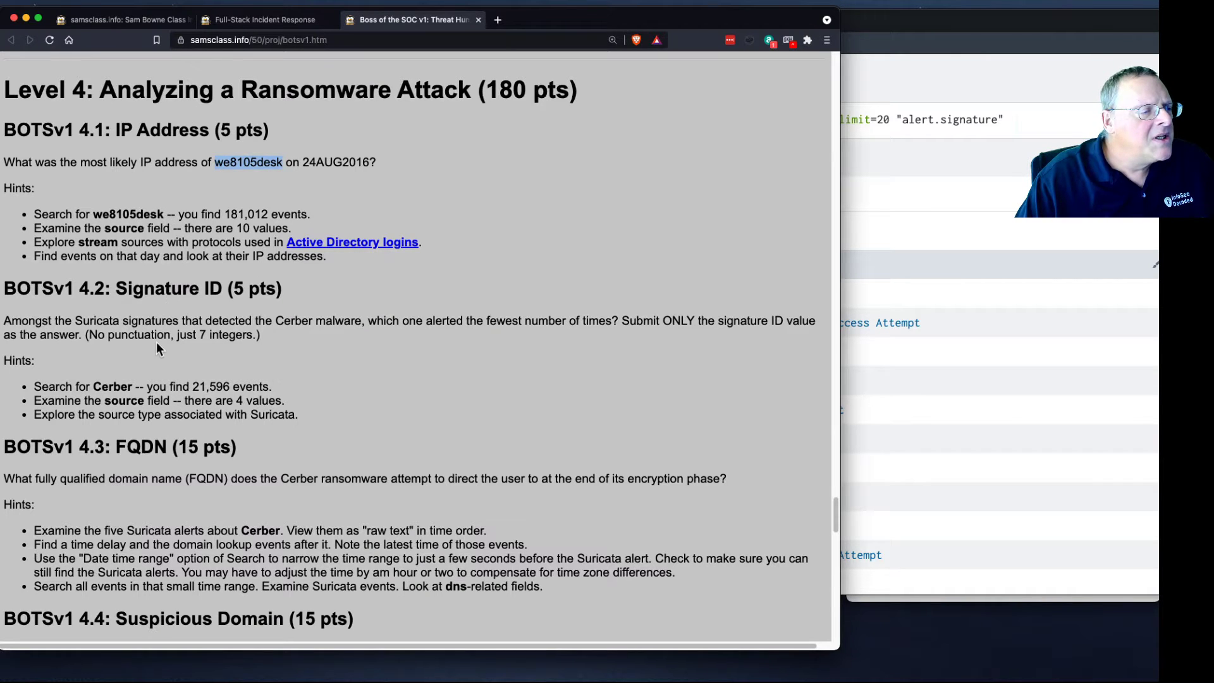
pyautogui.moveTo(92, 385); pyautogui.dragTo(108, 384)
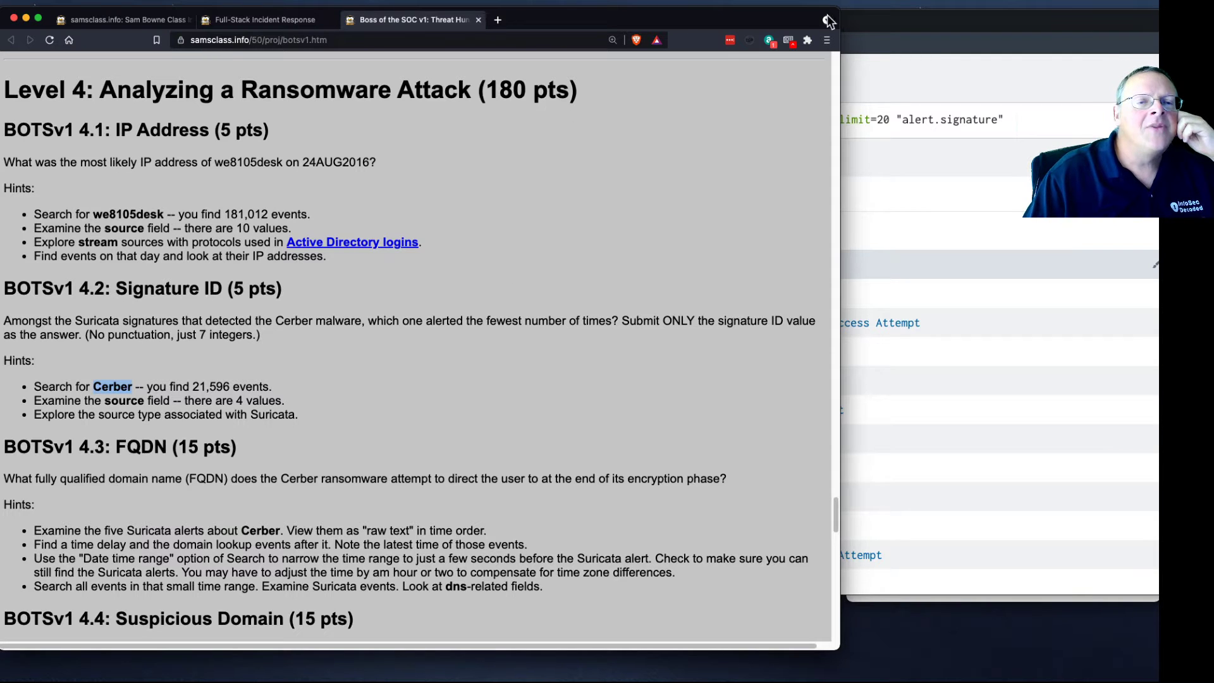
pyautogui.click(247, 407)
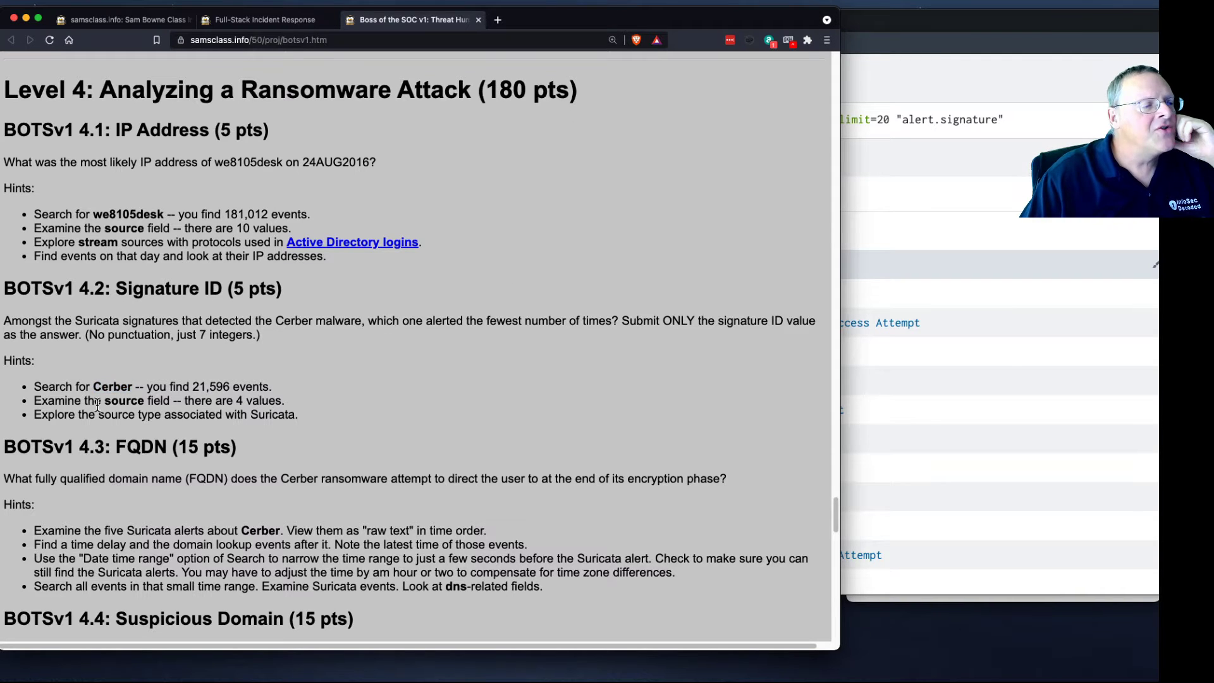
pyautogui.click(871, 22)
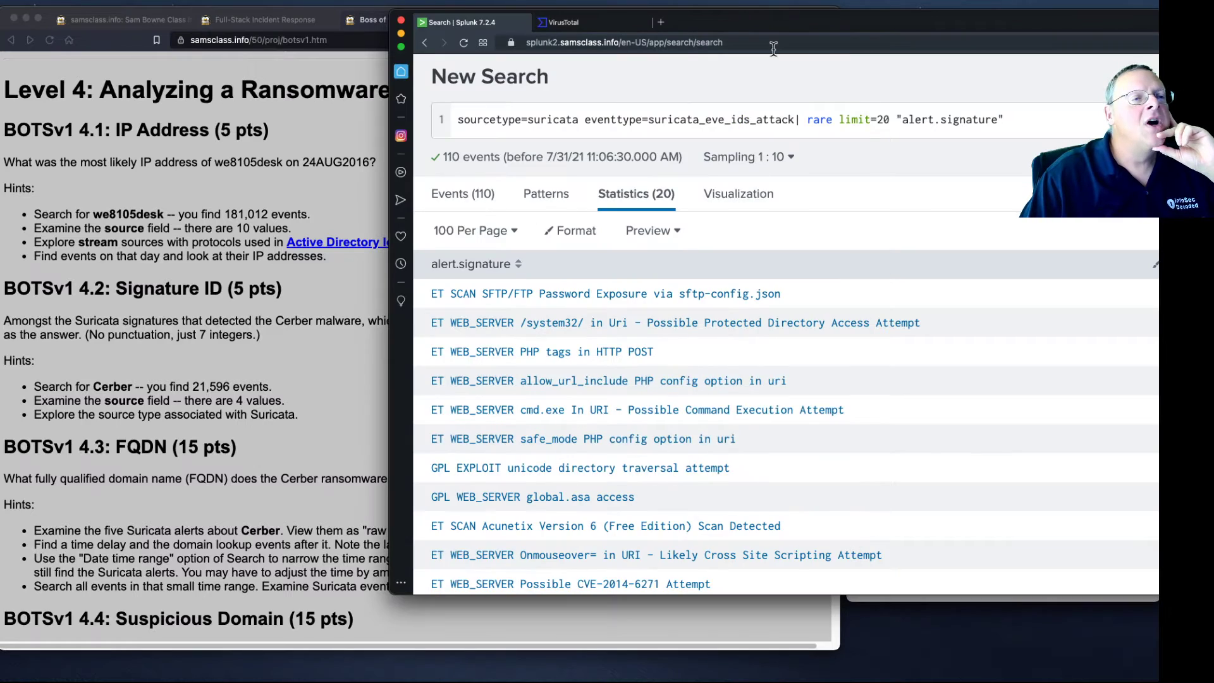
pyautogui.moveTo(807, 24); pyautogui.dragTo(419, 17)
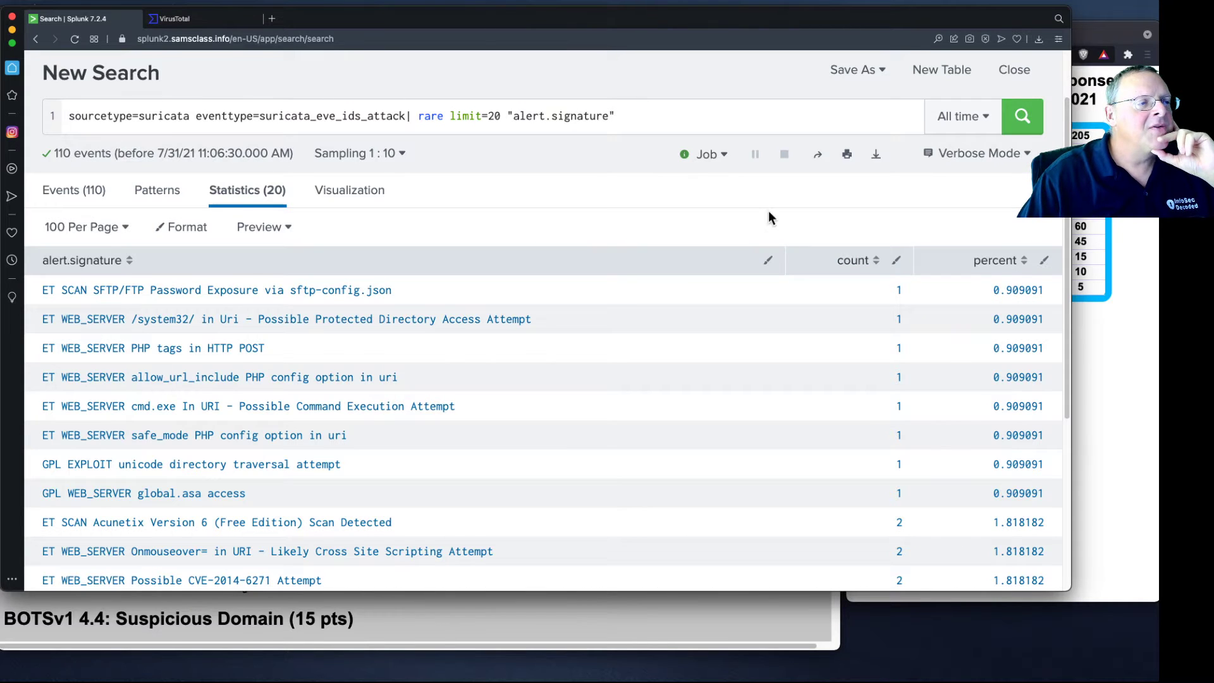
# - Start a new search and enter cerber as the search term
pyautogui.scroll(3, 764, 211)
pyautogui.click(68, 106)
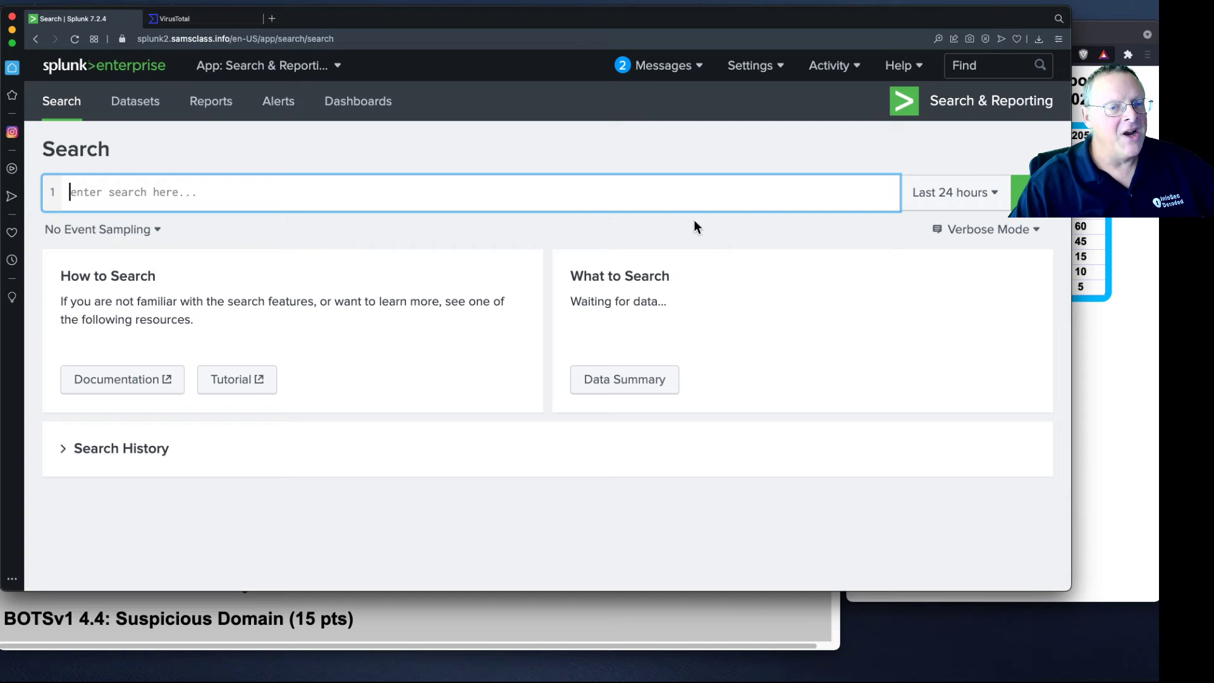
pyautogui.write('c')
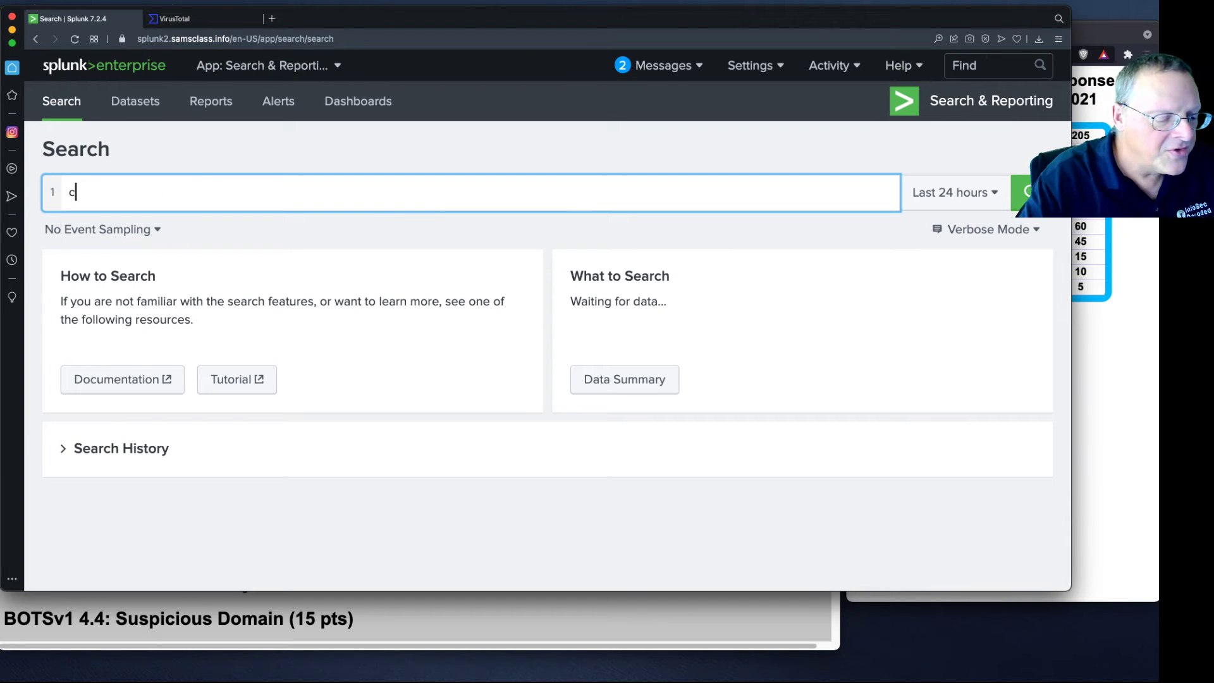
pyautogui.write('erber')
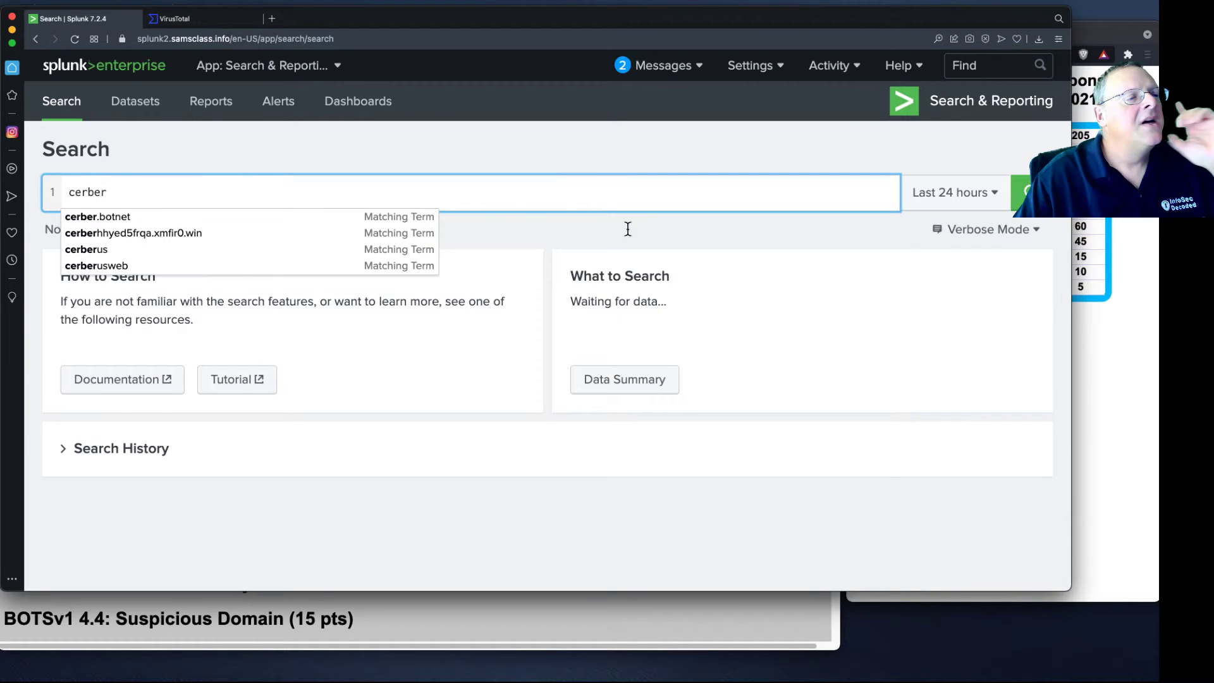
pyautogui.click(609, 342)
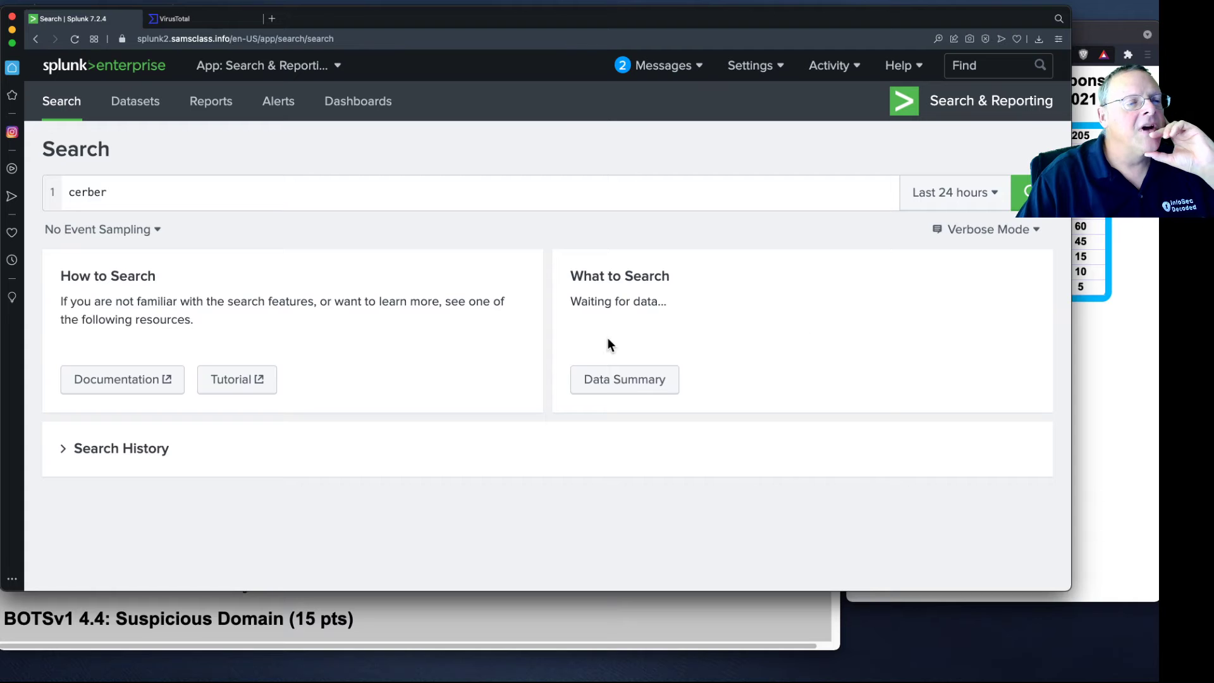
# - Set event sampling to 1:10 and the time range to All time, and run the cerber search
pyautogui.click(140, 231)
pyautogui.click(116, 288)
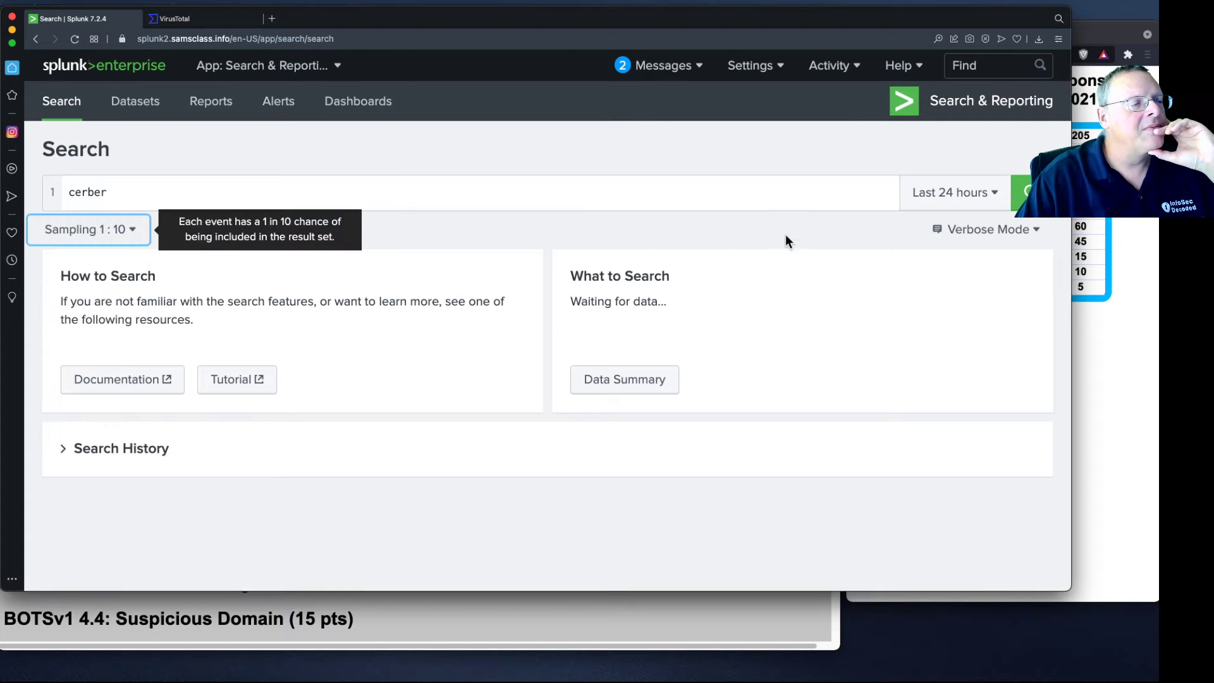
pyautogui.click(996, 198)
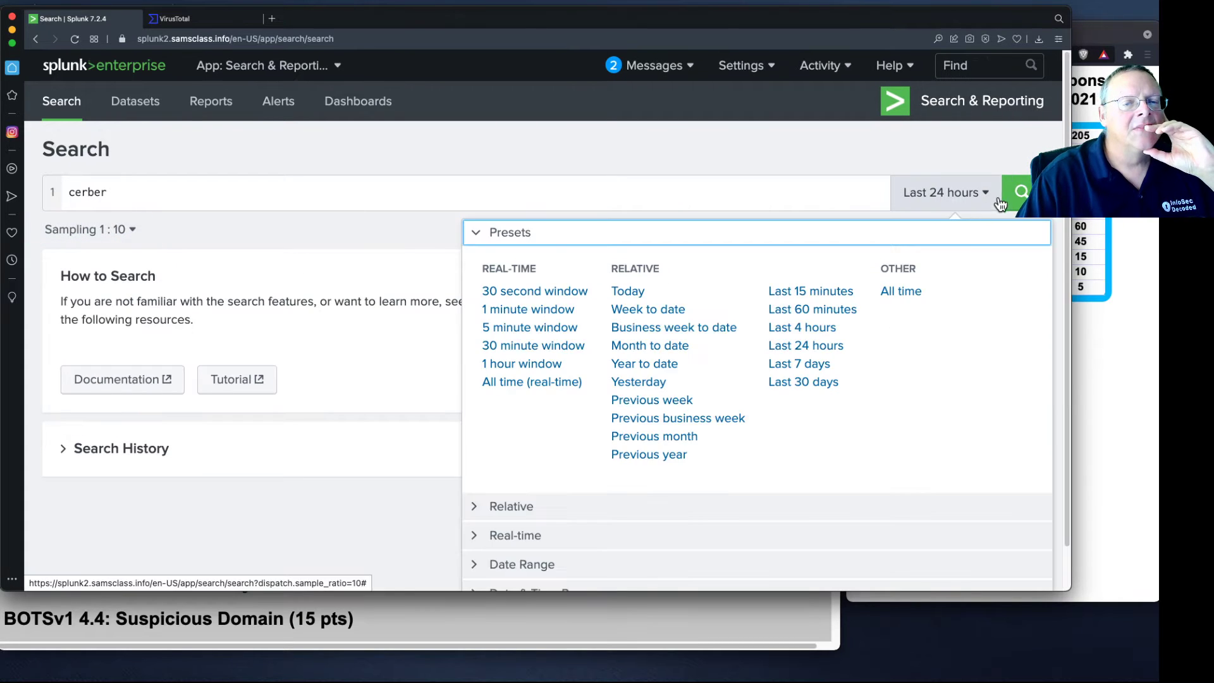
pyautogui.click(918, 290)
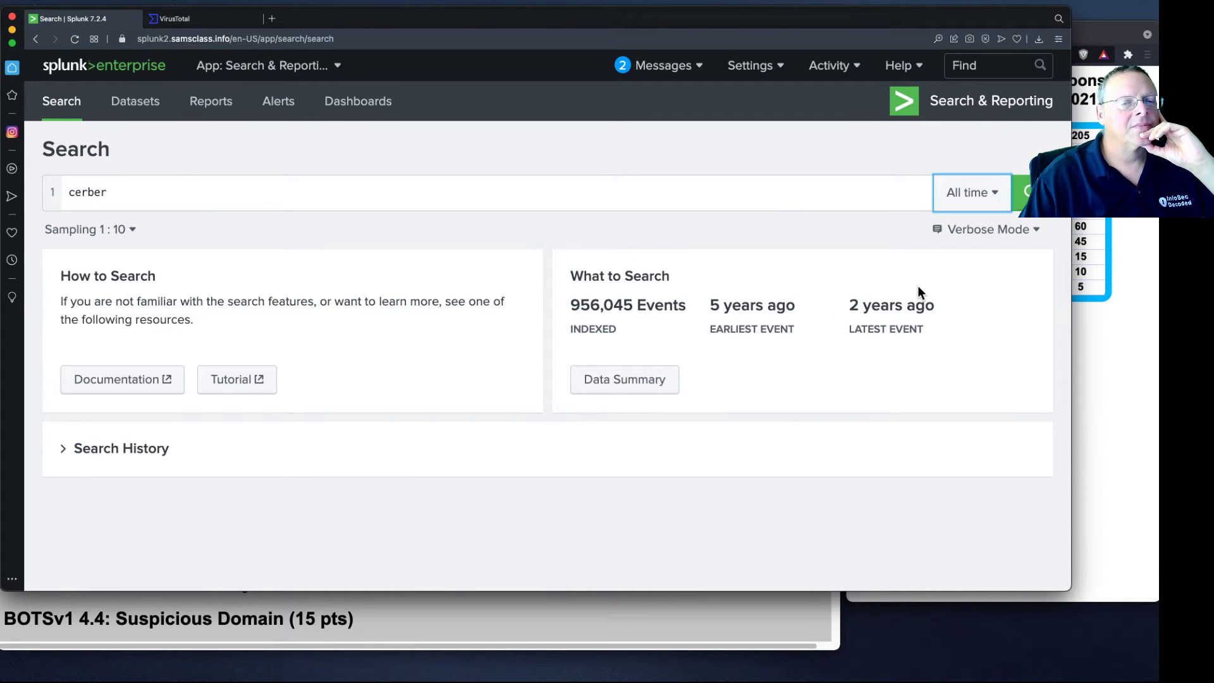
pyautogui.click(1026, 192)
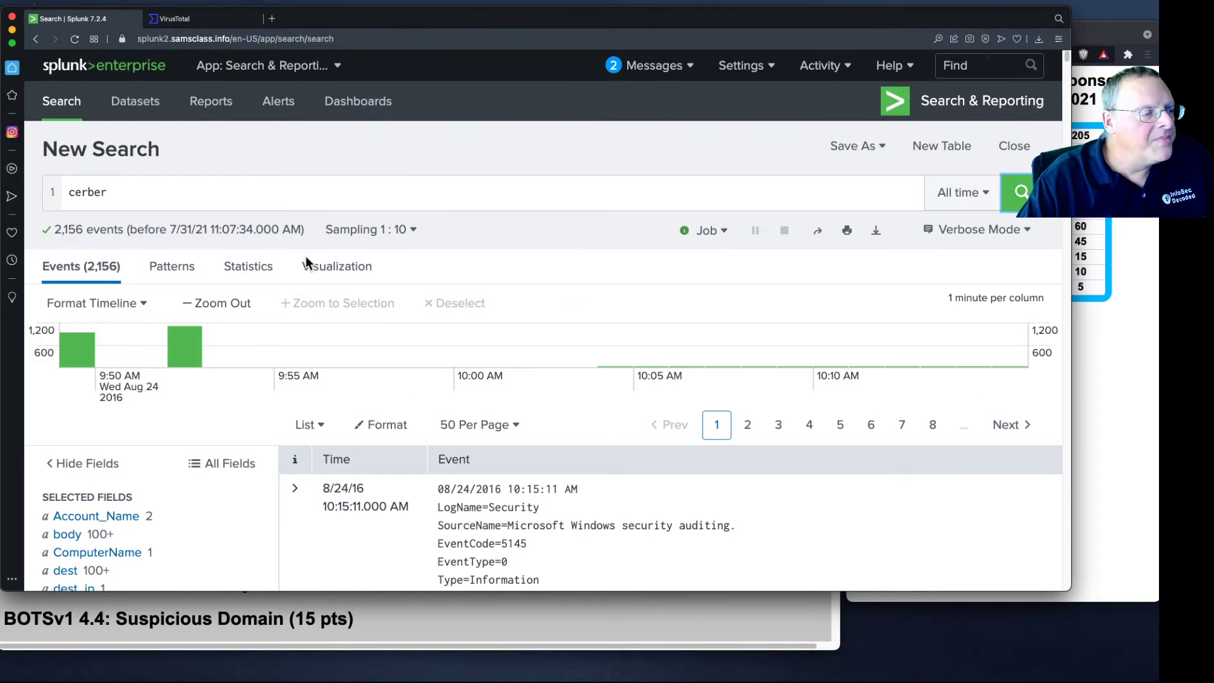
# - Check the cerber event counts on the timeline and inspect the source field's values alongside the challenge page's hints
pyautogui.moveTo(82, 370)
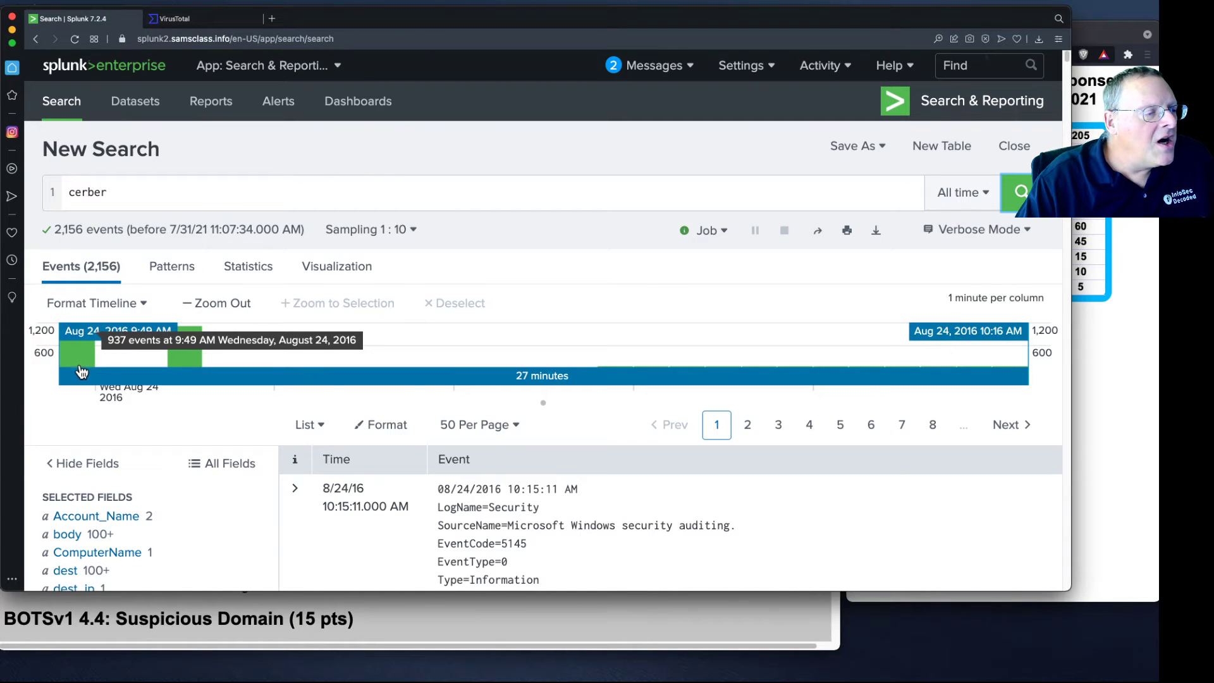
pyautogui.moveTo(173, 367)
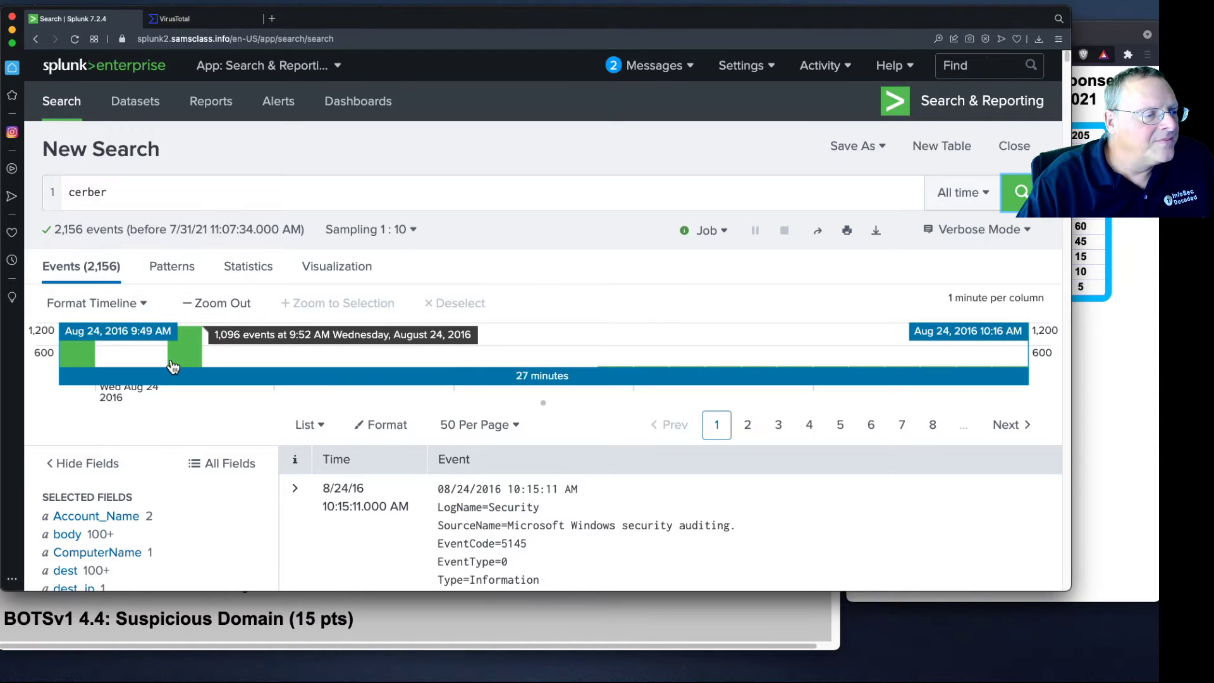
pyautogui.moveTo(403, 21); pyautogui.dragTo(856, 34)
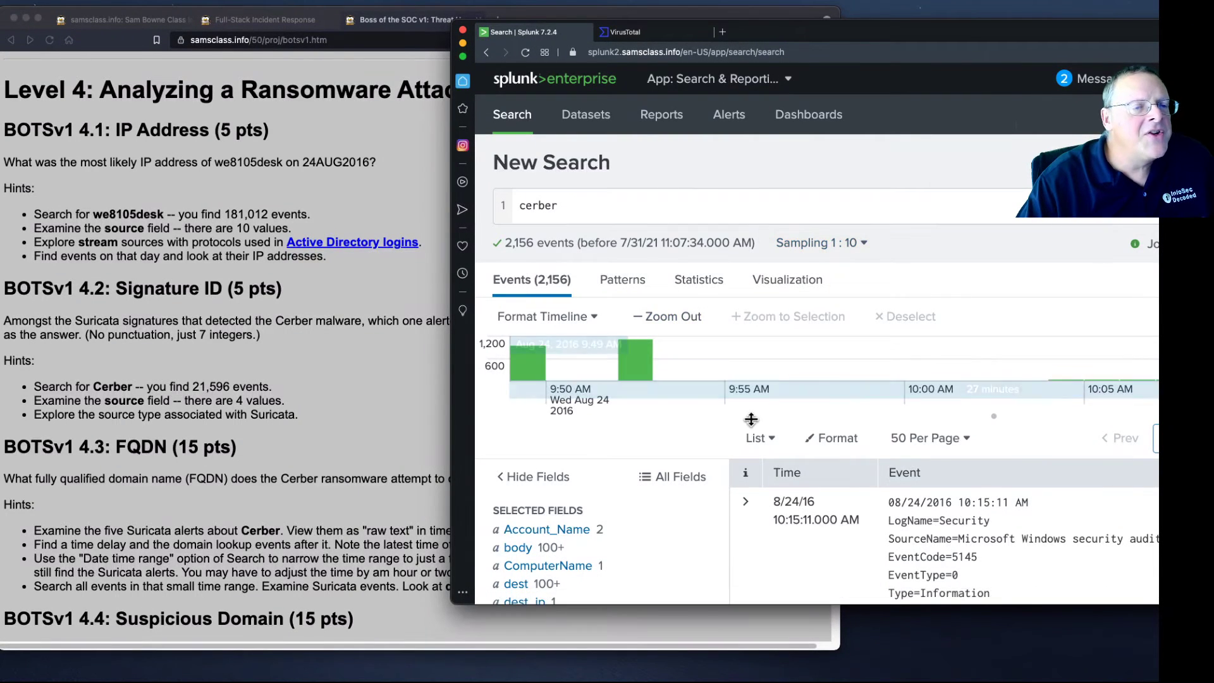
pyautogui.scroll(-5, 618, 433)
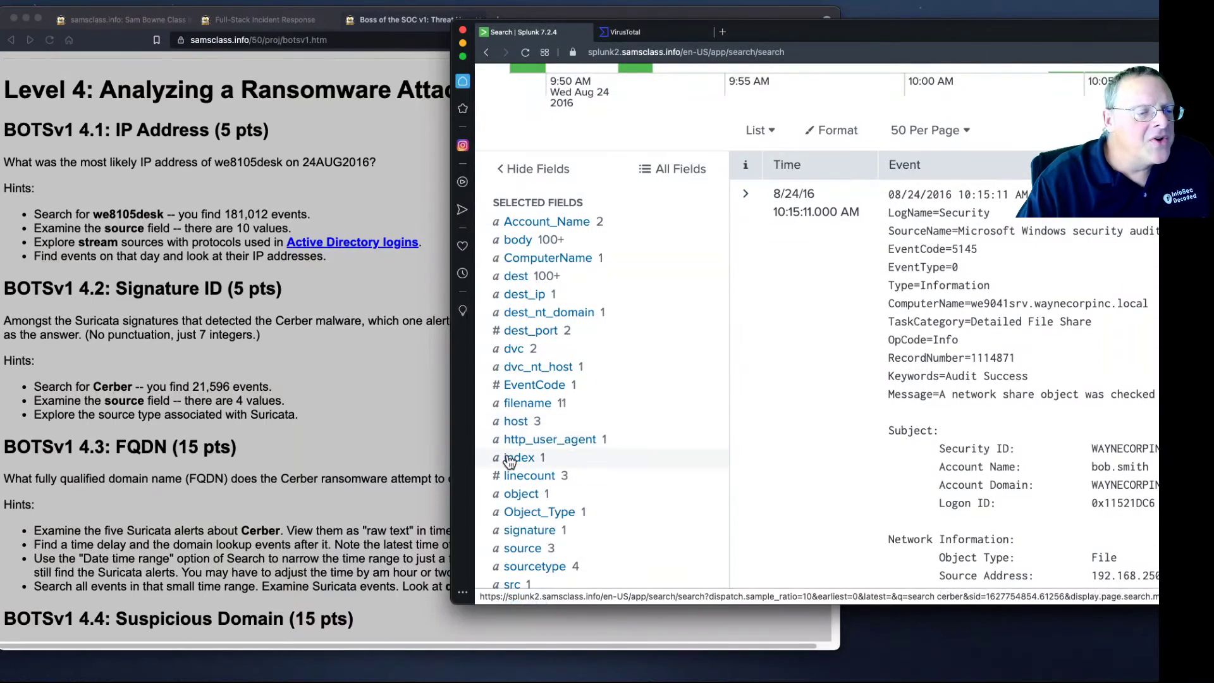
pyautogui.scroll(-2, 529, 449)
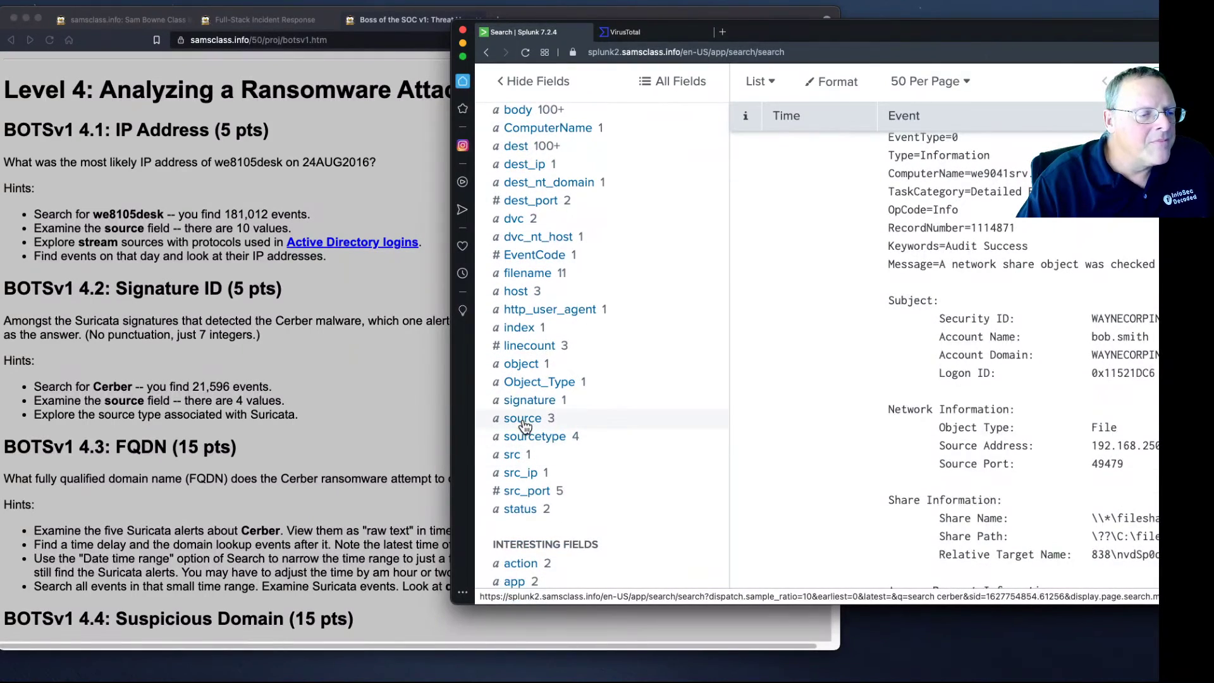
pyautogui.click(522, 421)
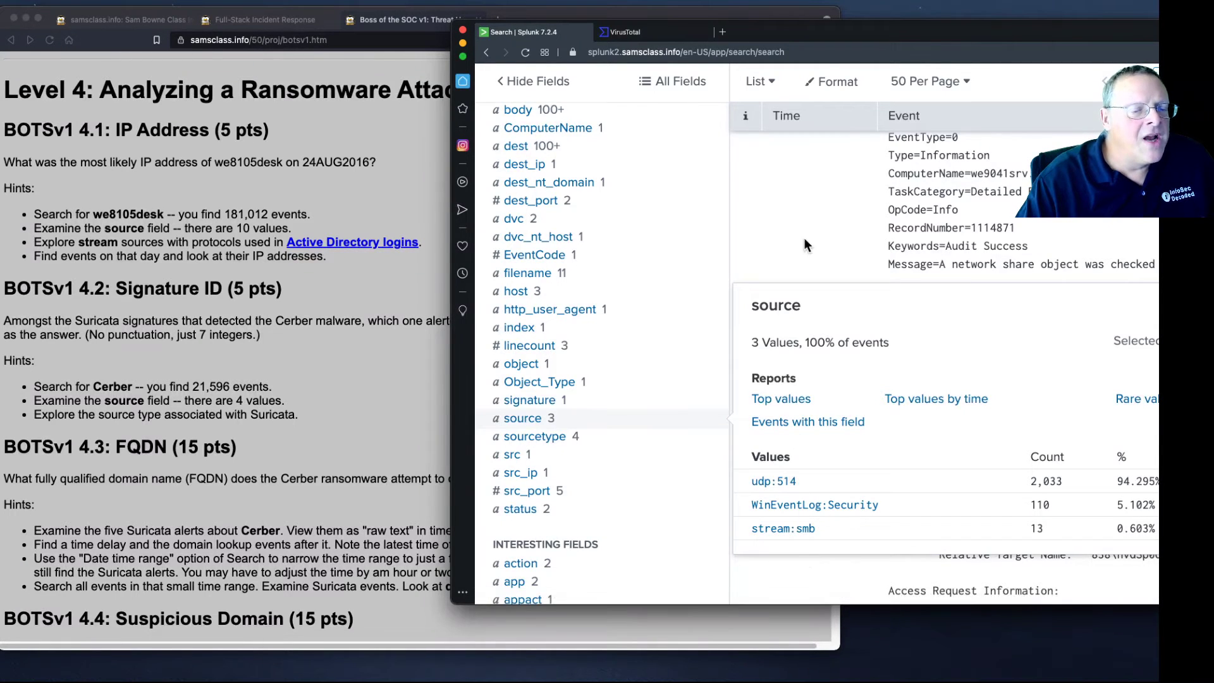
# - Rerun the cerber search with event sampling set to No Event Sampling
pyautogui.moveTo(826, 41); pyautogui.dragTo(371, 24)
pyautogui.scroll(10, 360, 452)
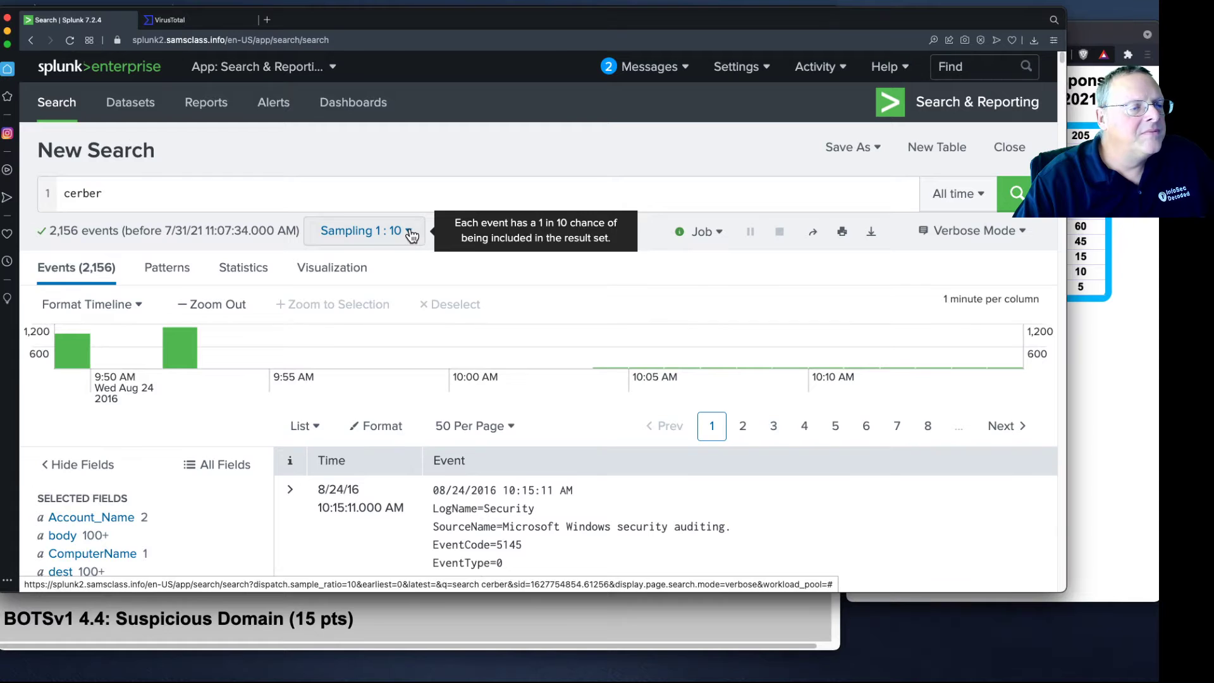
pyautogui.click(409, 233)
pyautogui.click(353, 266)
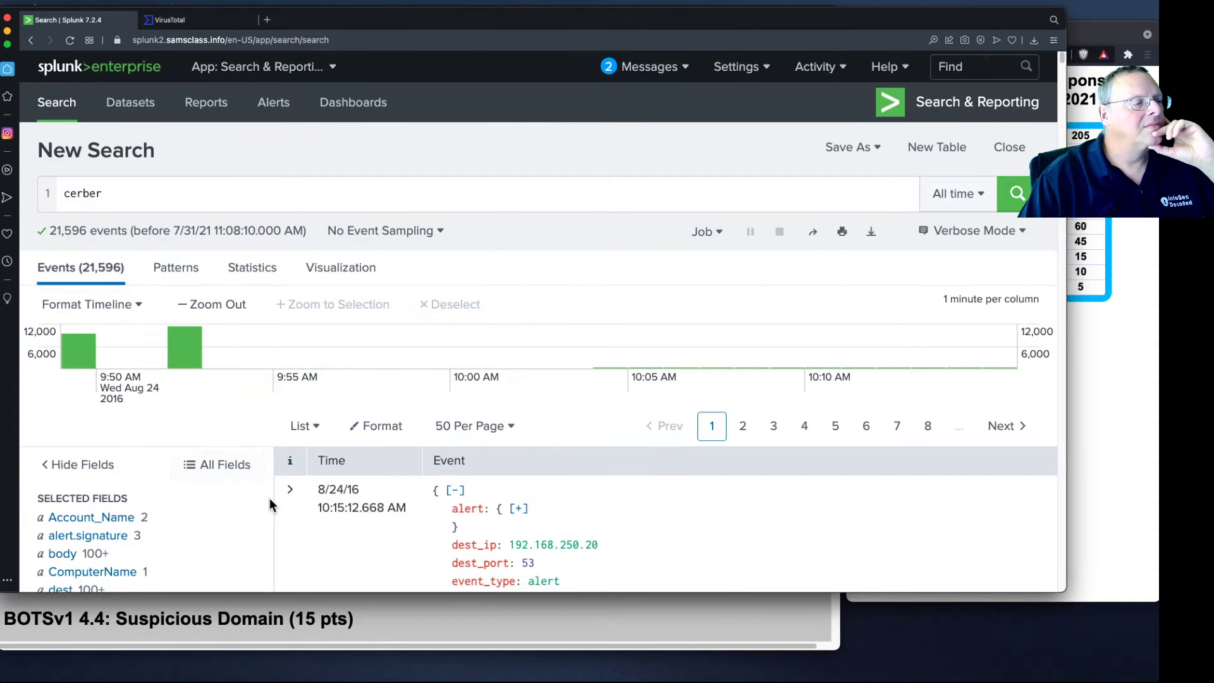
# - Restrict the cerber search to events whose source is /var/log/suricata/eve.json
pyautogui.scroll(-5, 270, 500)
pyautogui.scroll(-4, 270, 504)
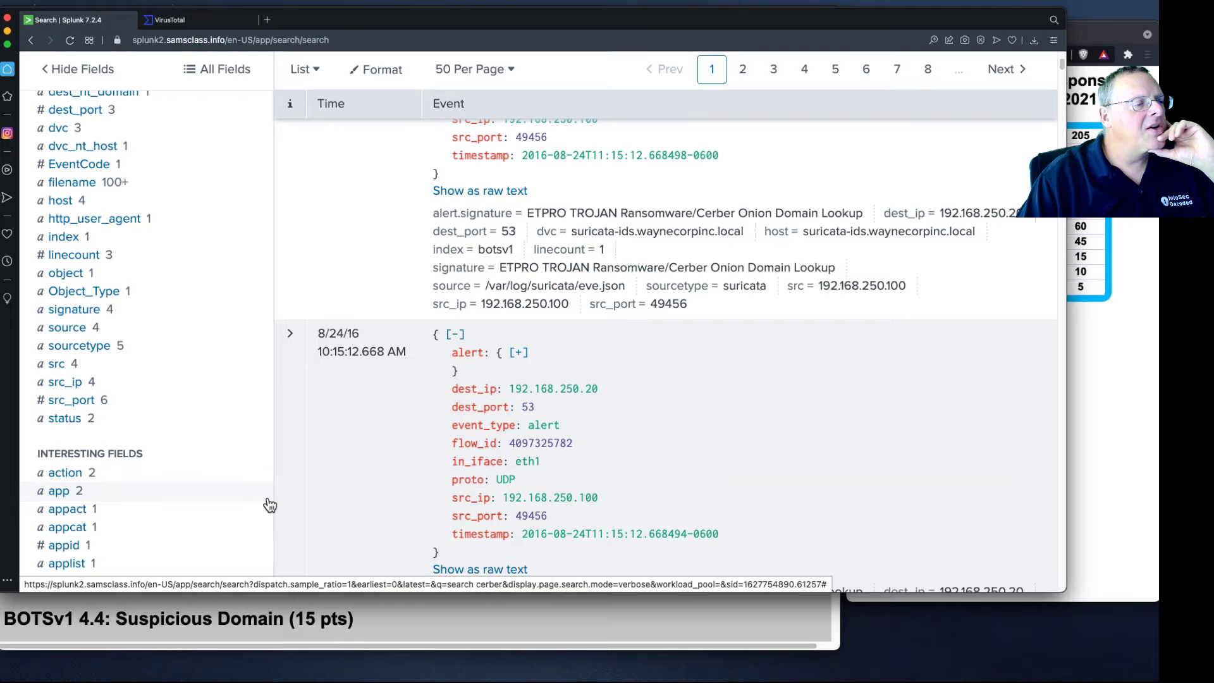
pyautogui.scroll(3, 270, 504)
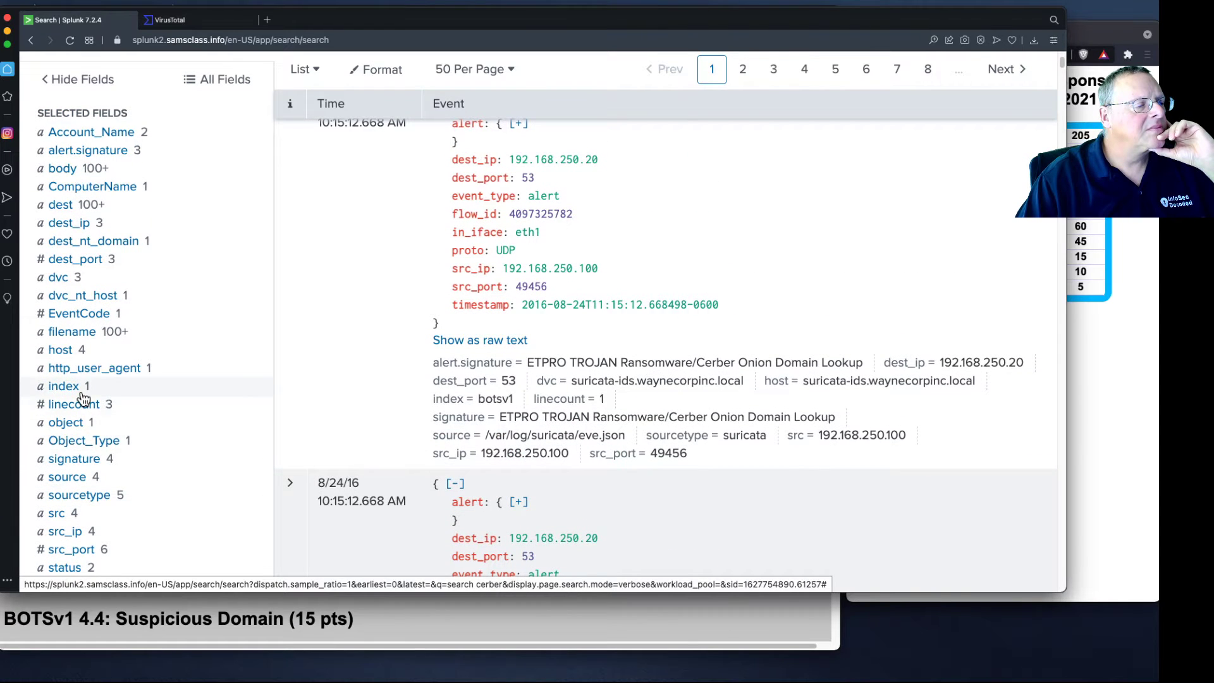
pyautogui.click(71, 478)
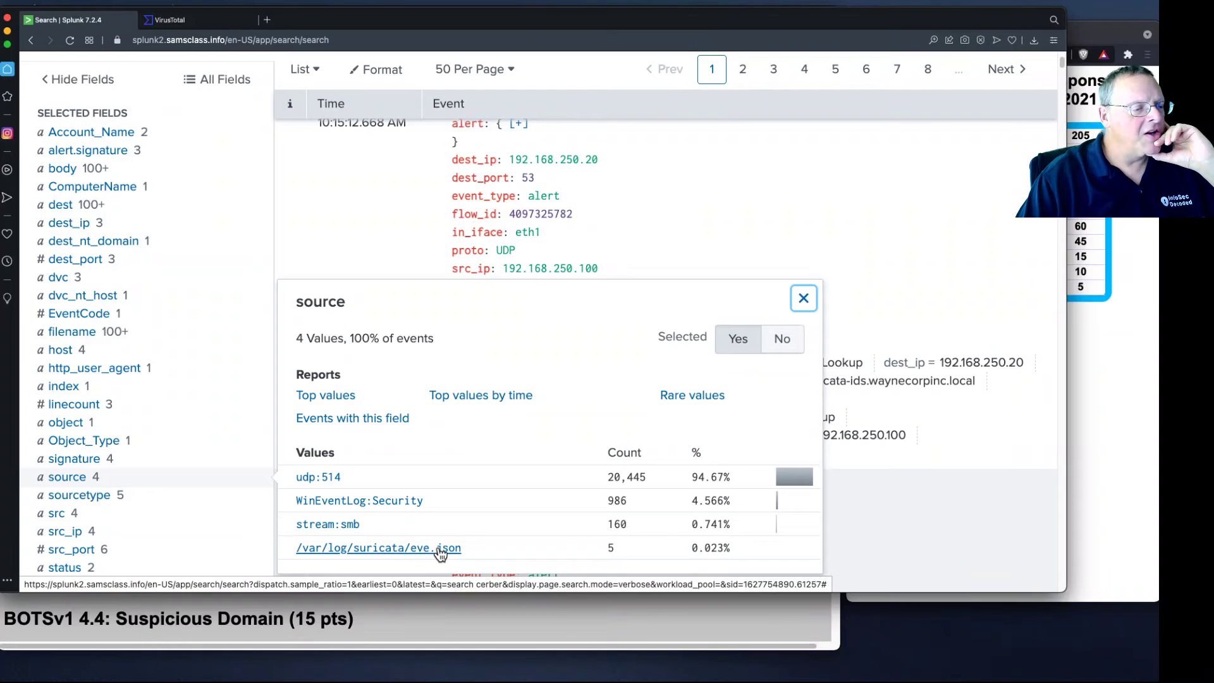
pyautogui.click(379, 549)
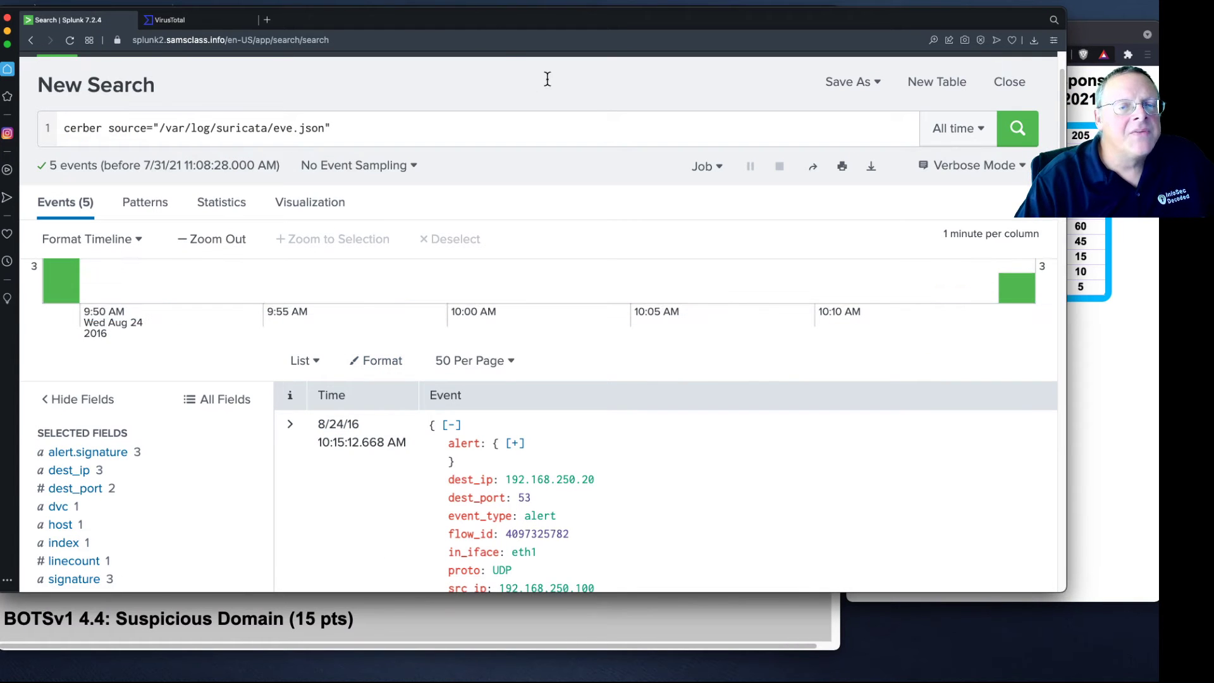
# - Examine the timeline and go through the Suricata Cerber alerts, comparing their times and alert signatures
pyautogui.moveTo(491, 21)
pyautogui.mouseDown()
pyautogui.moveTo(545, 22)
pyautogui.moveTo(491, 18)
pyautogui.mouseUp()
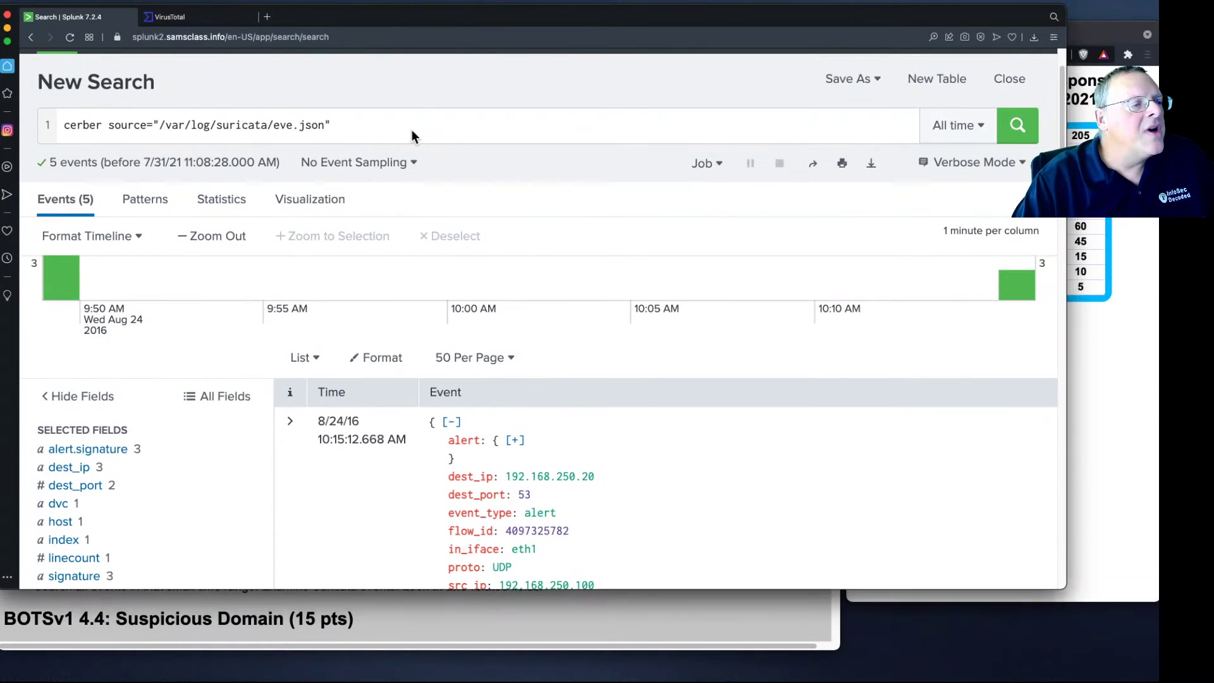
pyautogui.moveTo(59, 297)
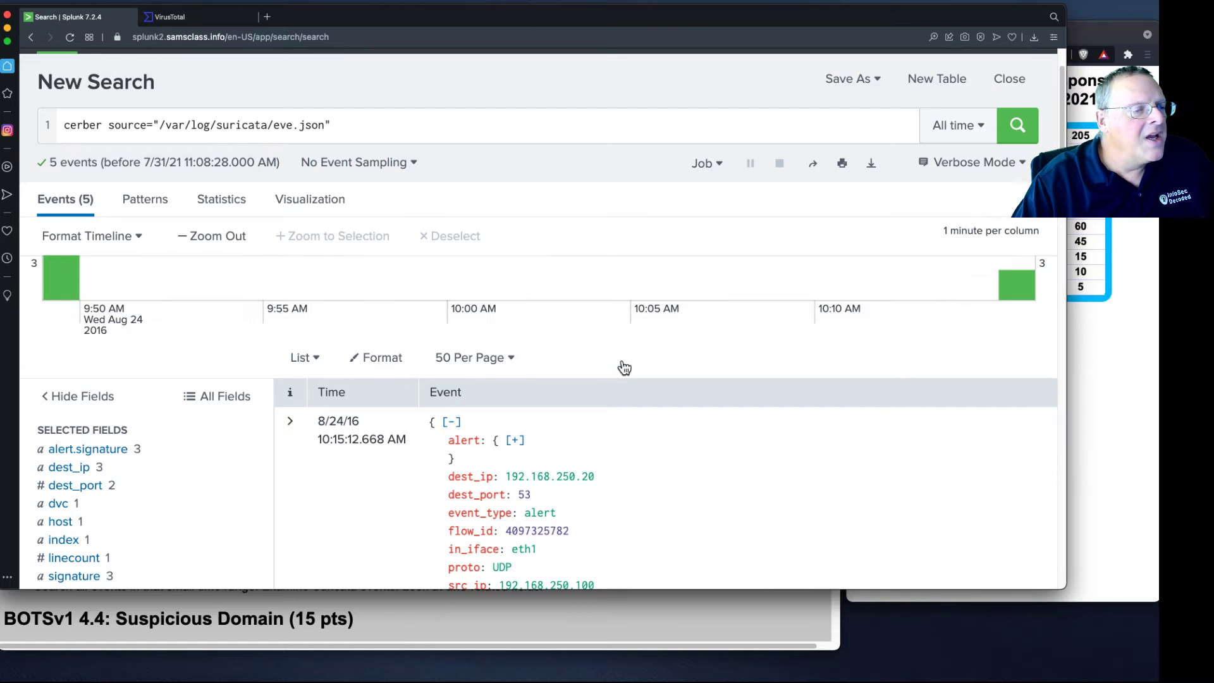
pyautogui.moveTo(1019, 295)
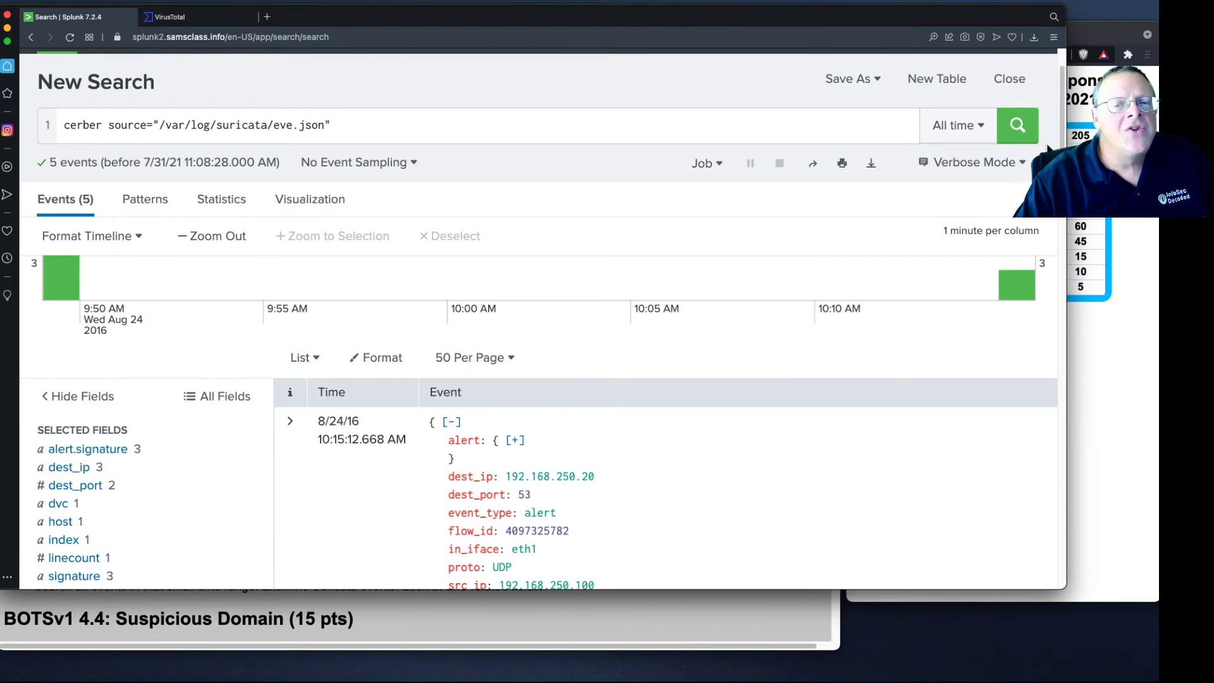
pyautogui.scroll(-15, 1035, 443)
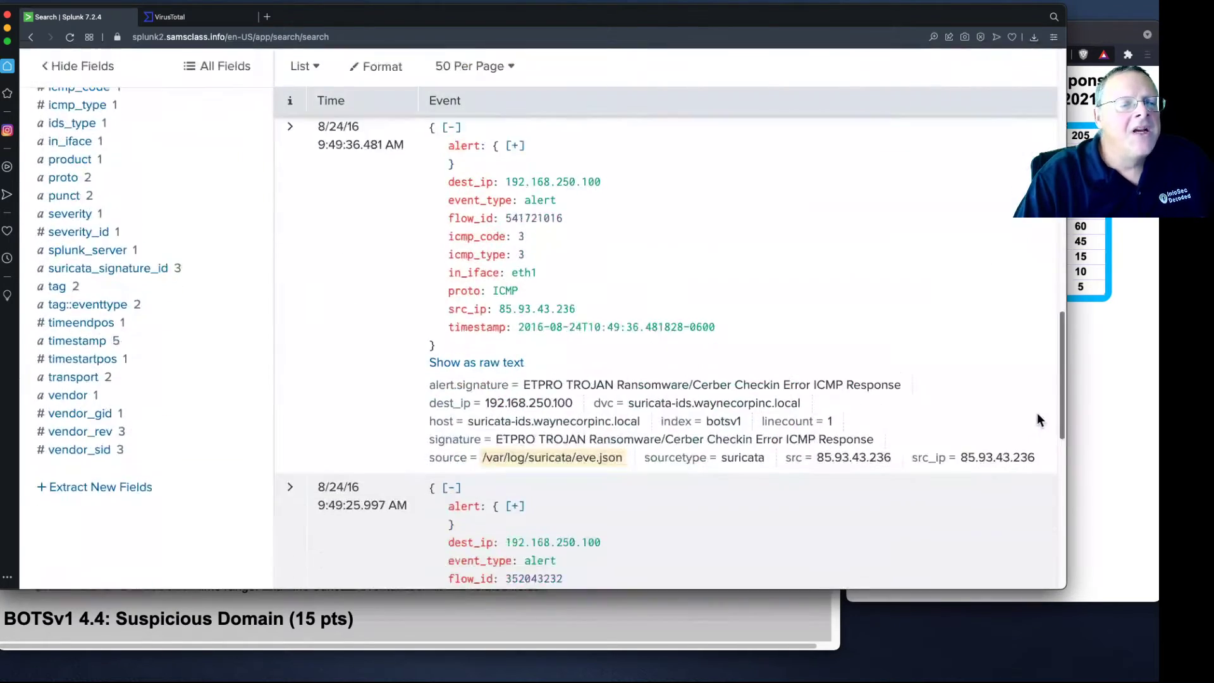
pyautogui.scroll(-7, 1033, 466)
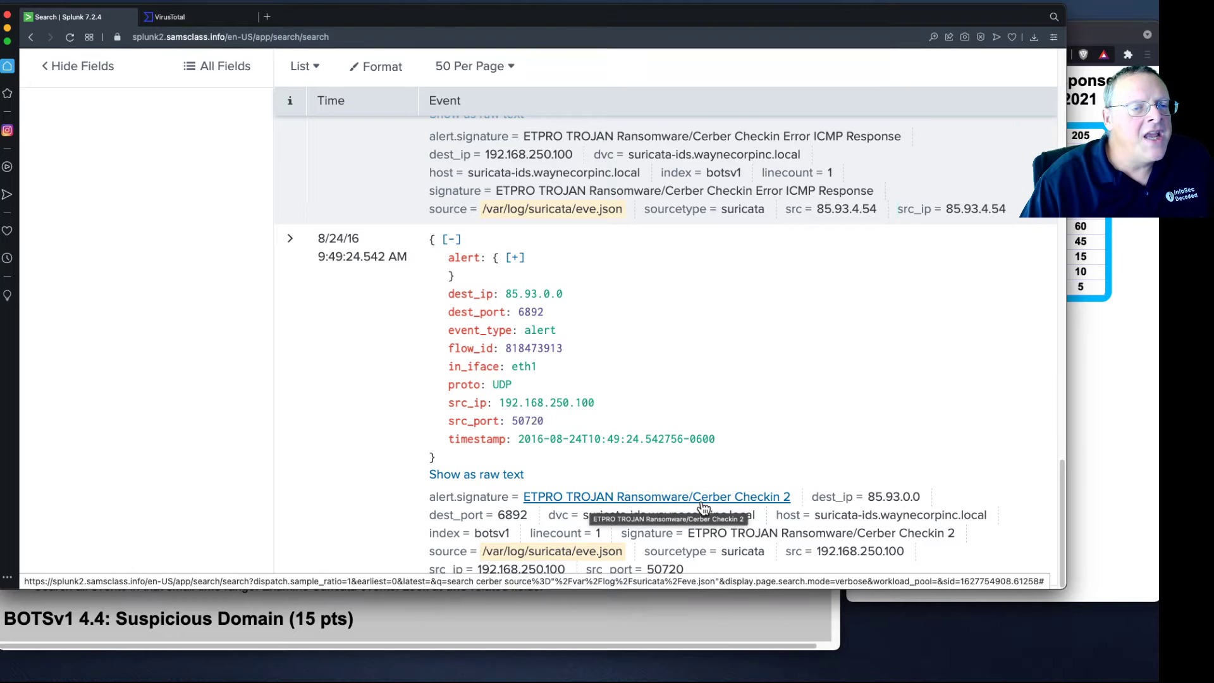
pyautogui.scroll(5, 702, 504)
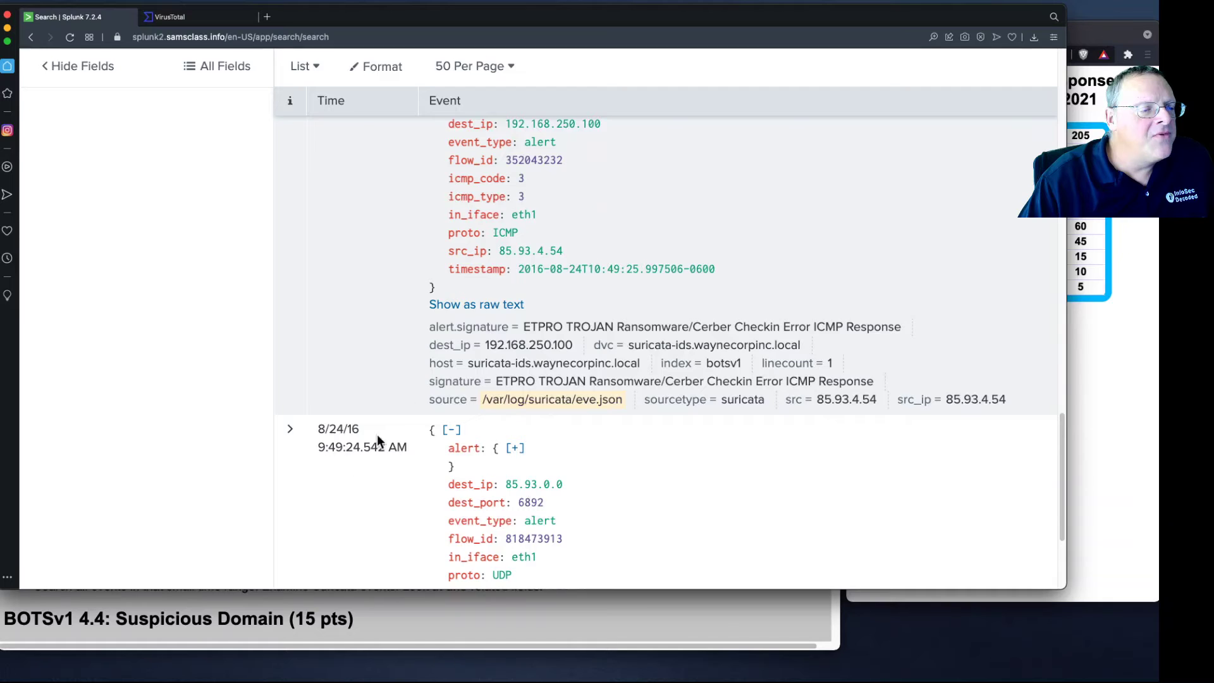
pyautogui.scroll(4, 461, 348)
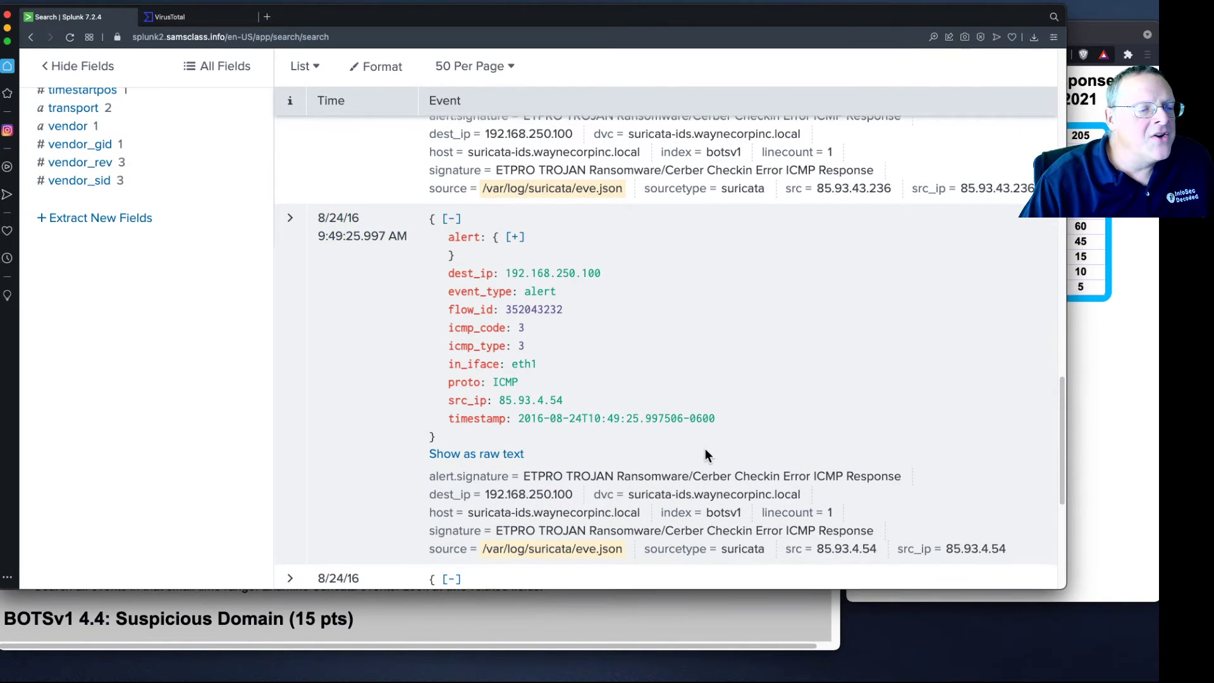
pyautogui.scroll(8, 705, 449)
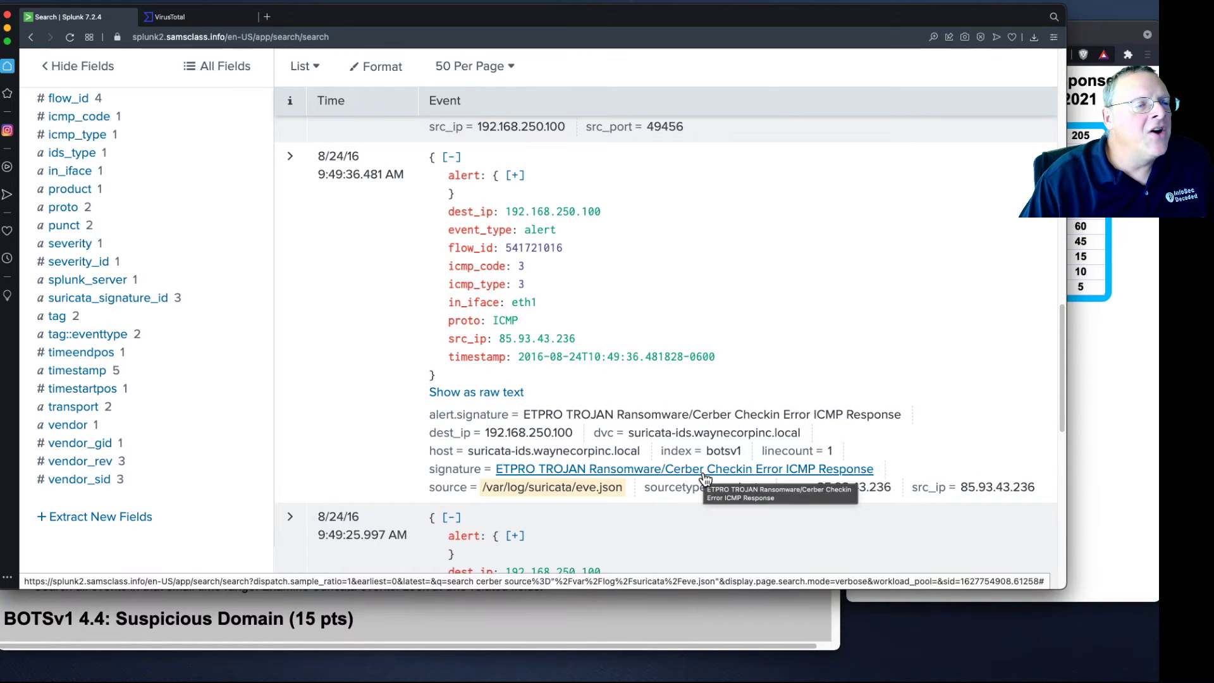
pyautogui.scroll(10, 706, 479)
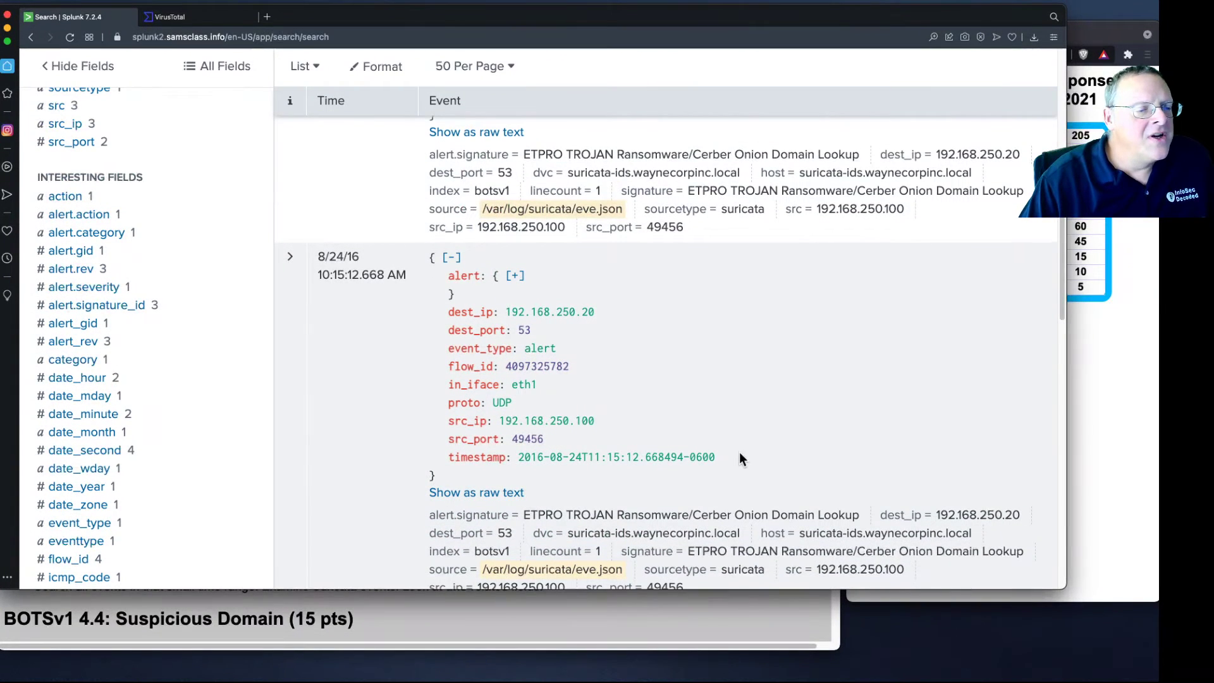
pyautogui.scroll(-2, 706, 464)
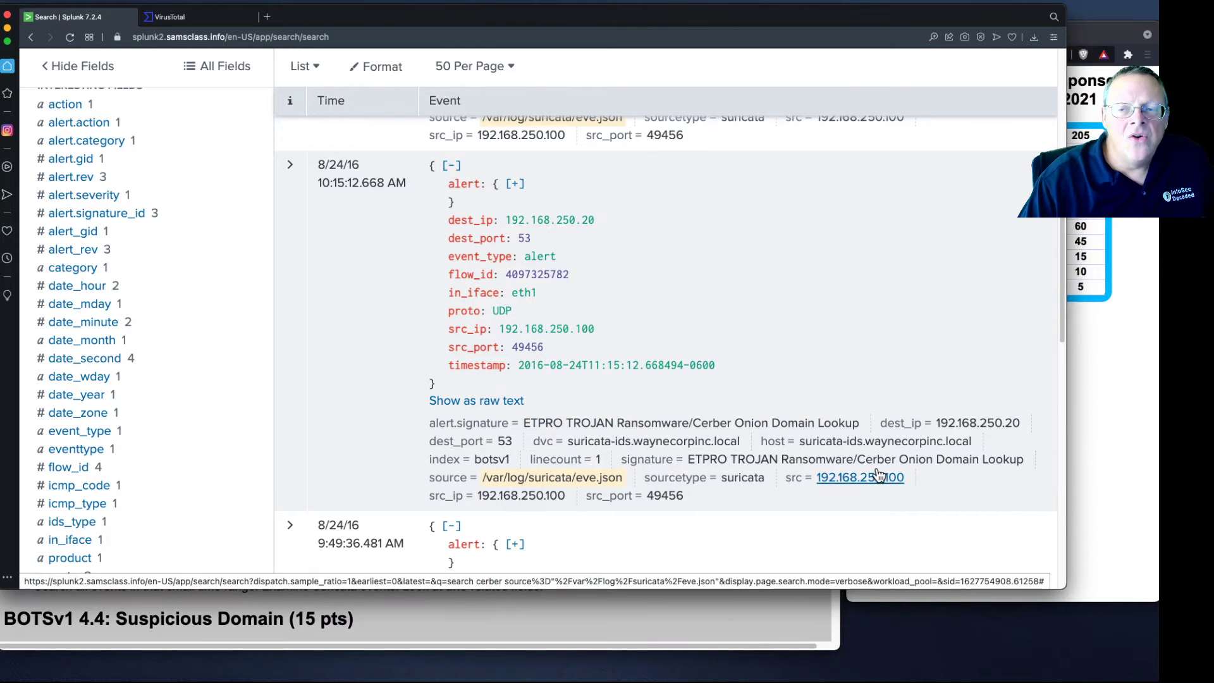
pyautogui.scroll(3, 714, 427)
pyautogui.scroll(5, 689, 421)
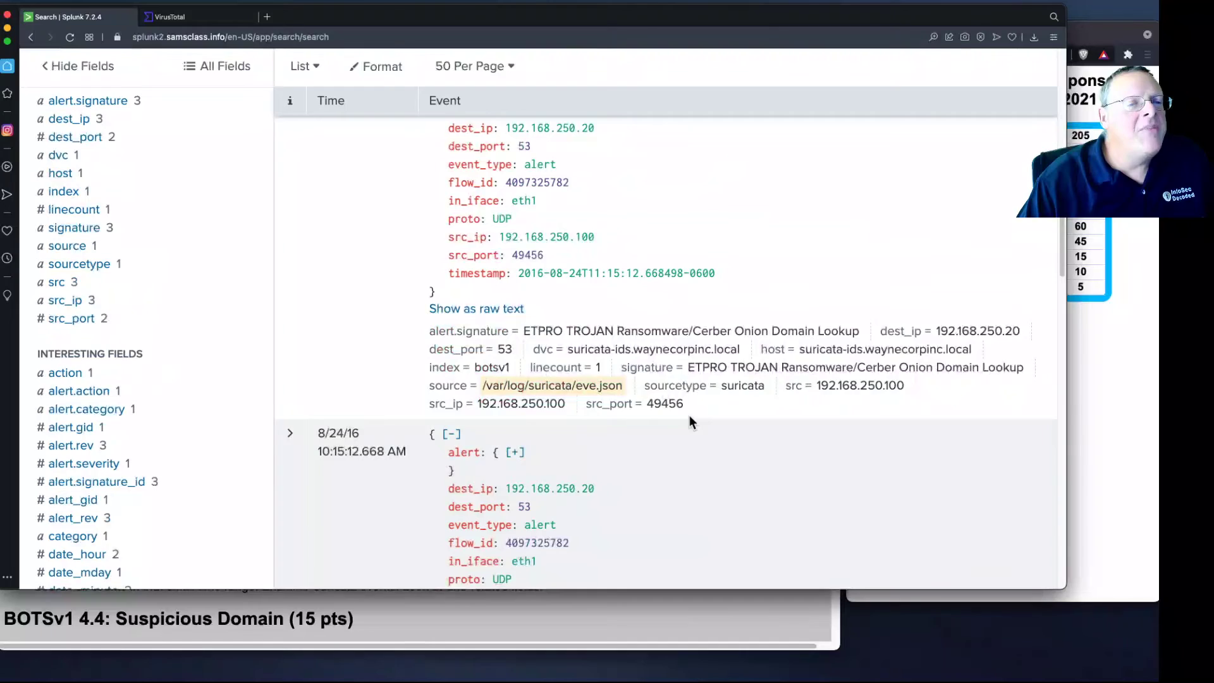
pyautogui.scroll(-4, 697, 431)
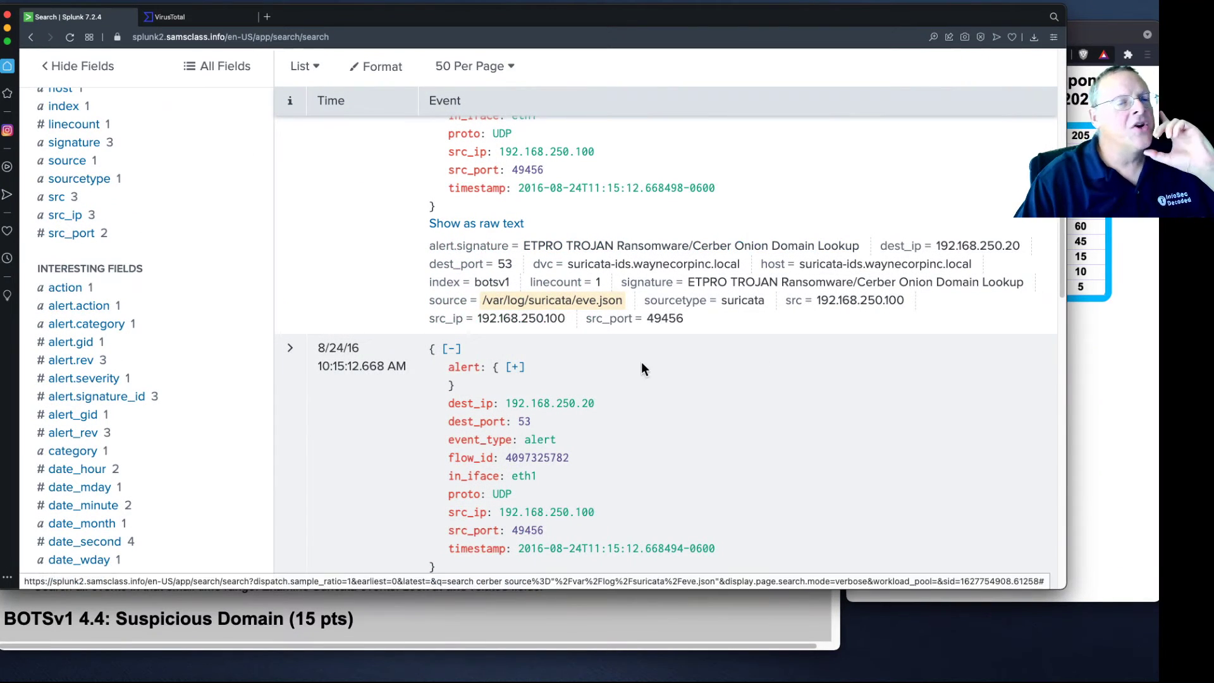
# - Switch to the BOTSv1 challenge page, read the hints for question 4.3 FQDN, and return to Splunk
pyautogui.click(396, 621)
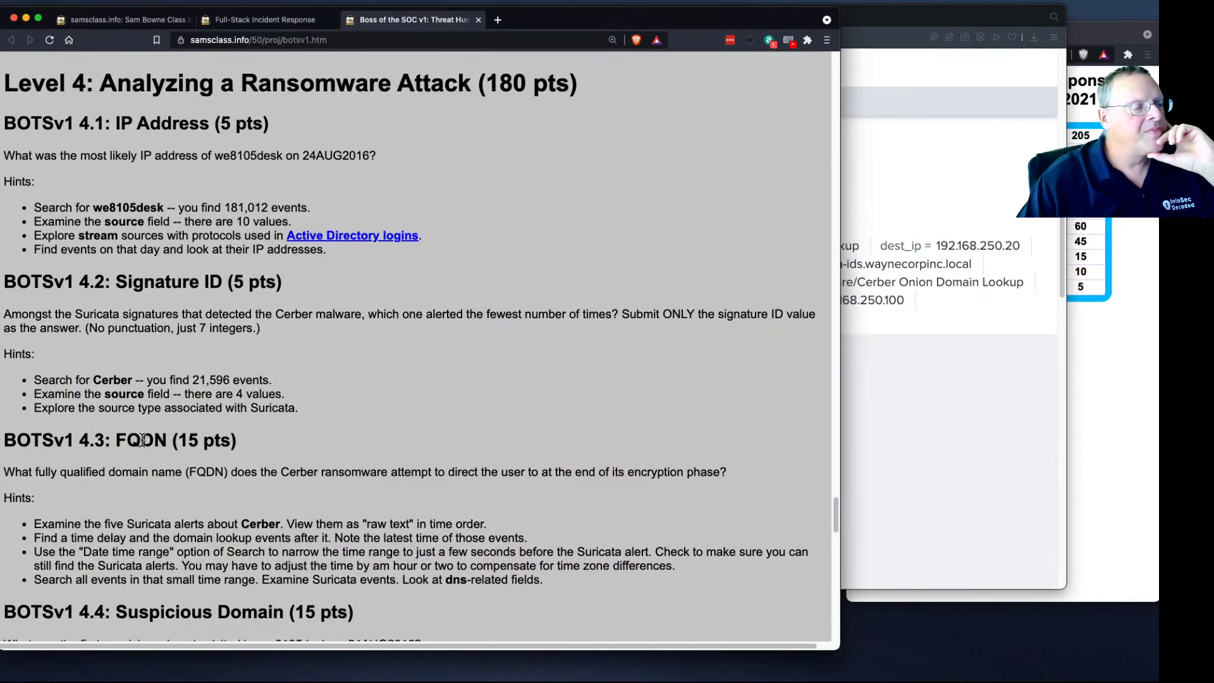
pyautogui.scroll(-2, 136, 268)
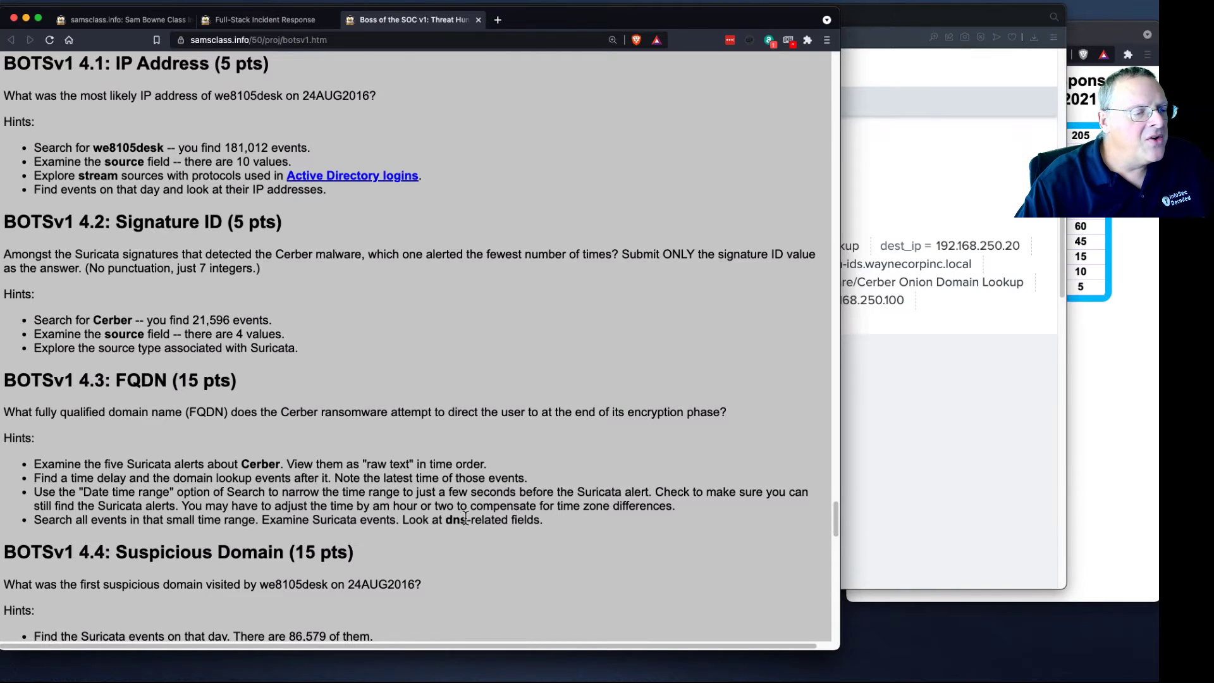
pyautogui.click(901, 354)
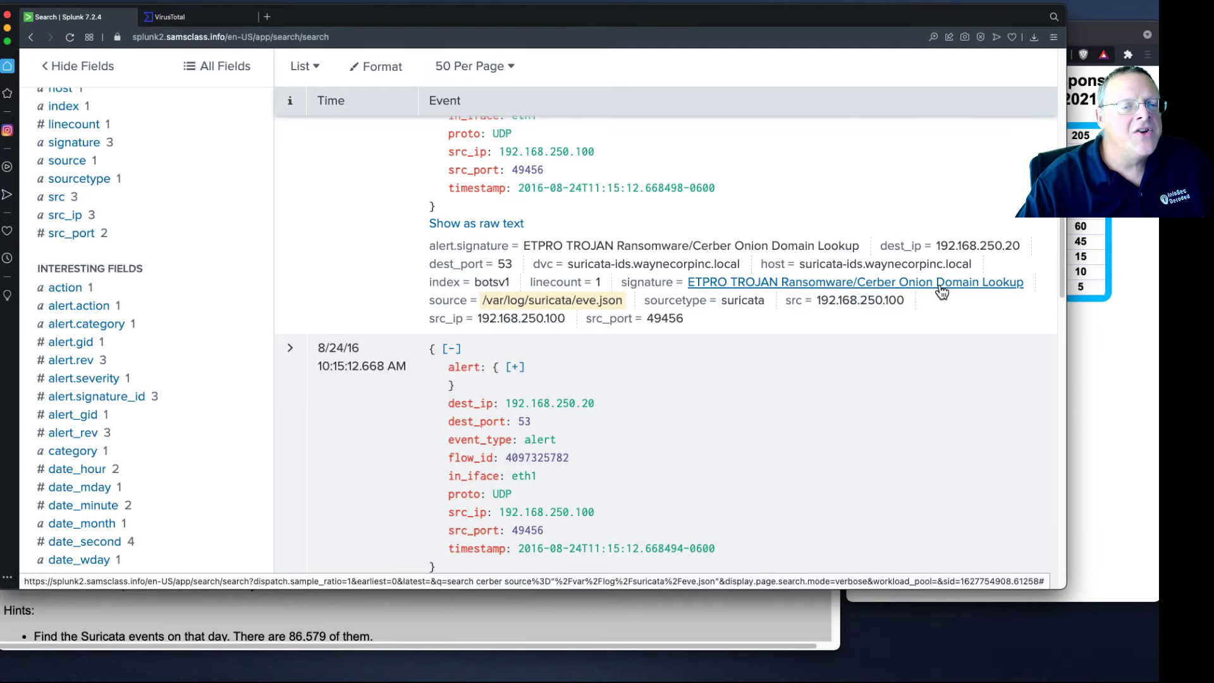
# - Switch to the BOTSv1 challenge page, read question 4.4 Suspicious Domain and its hints, and return to Splunk
pyautogui.click(184, 635)
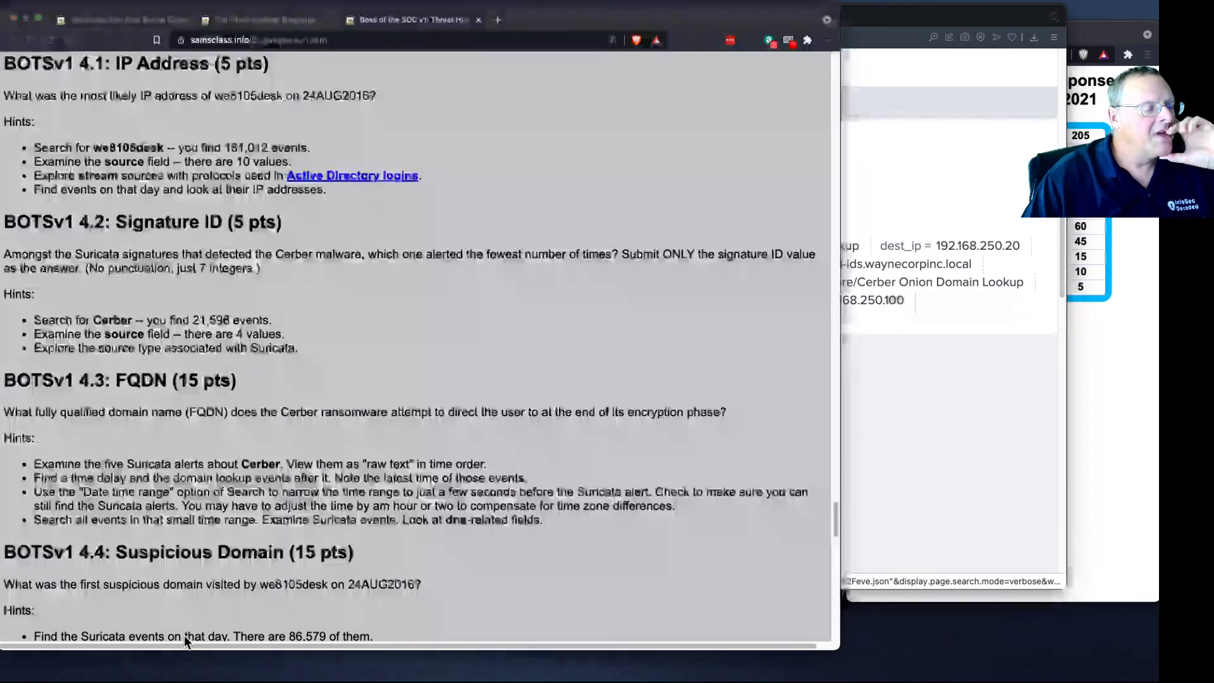
pyautogui.scroll(-5, 160, 512)
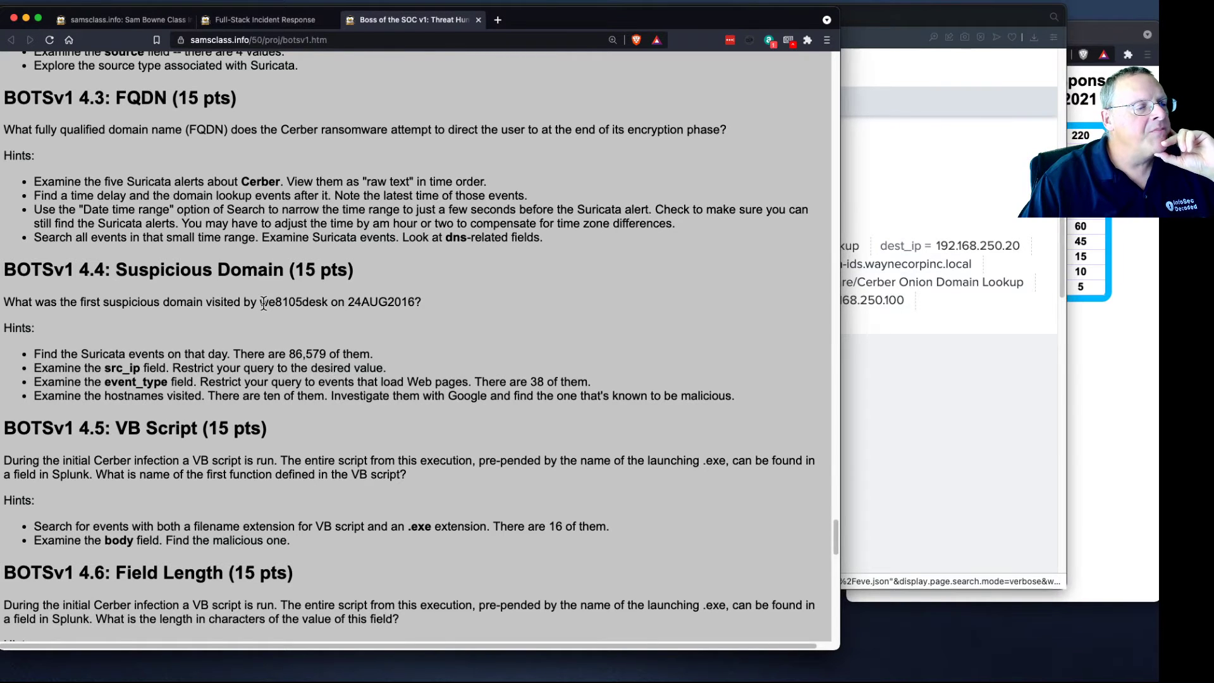
pyautogui.moveTo(260, 302); pyautogui.dragTo(329, 303)
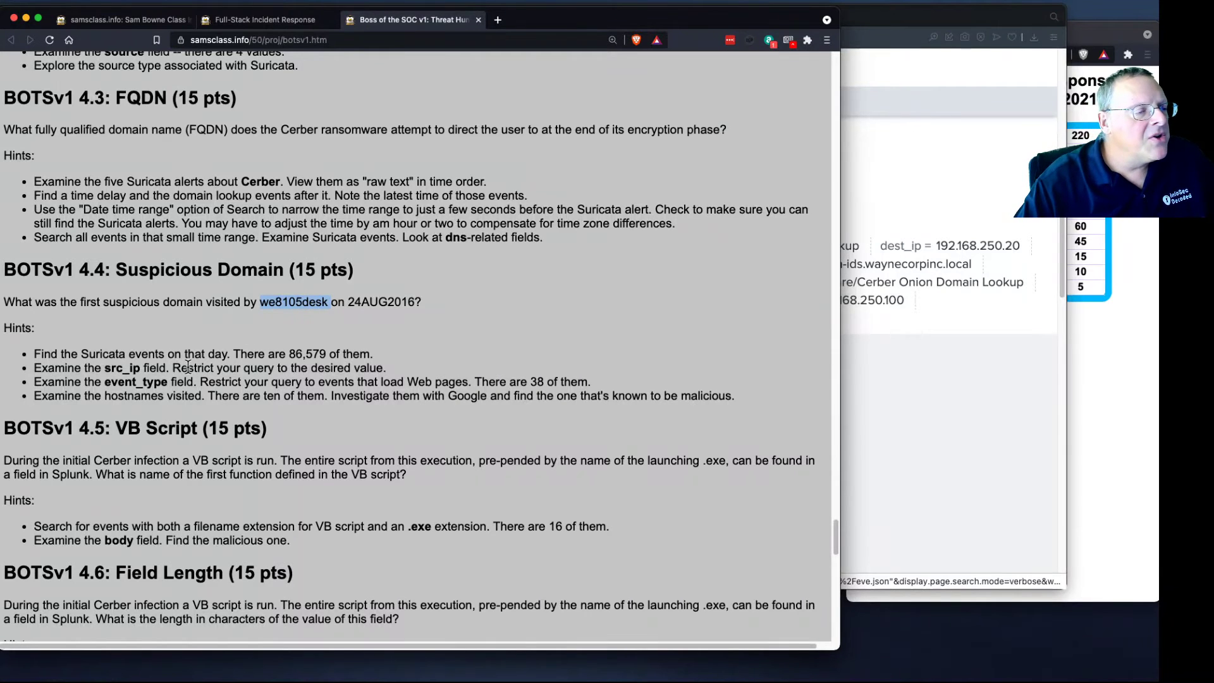
pyautogui.click(265, 321)
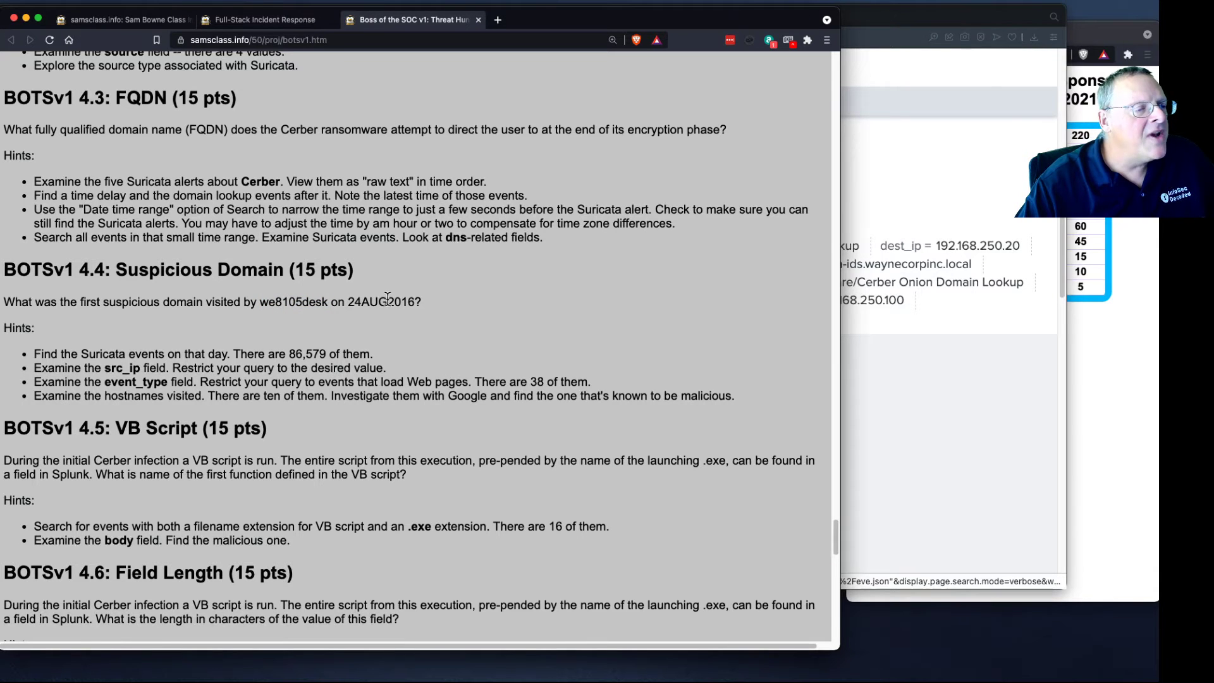
pyautogui.click(903, 435)
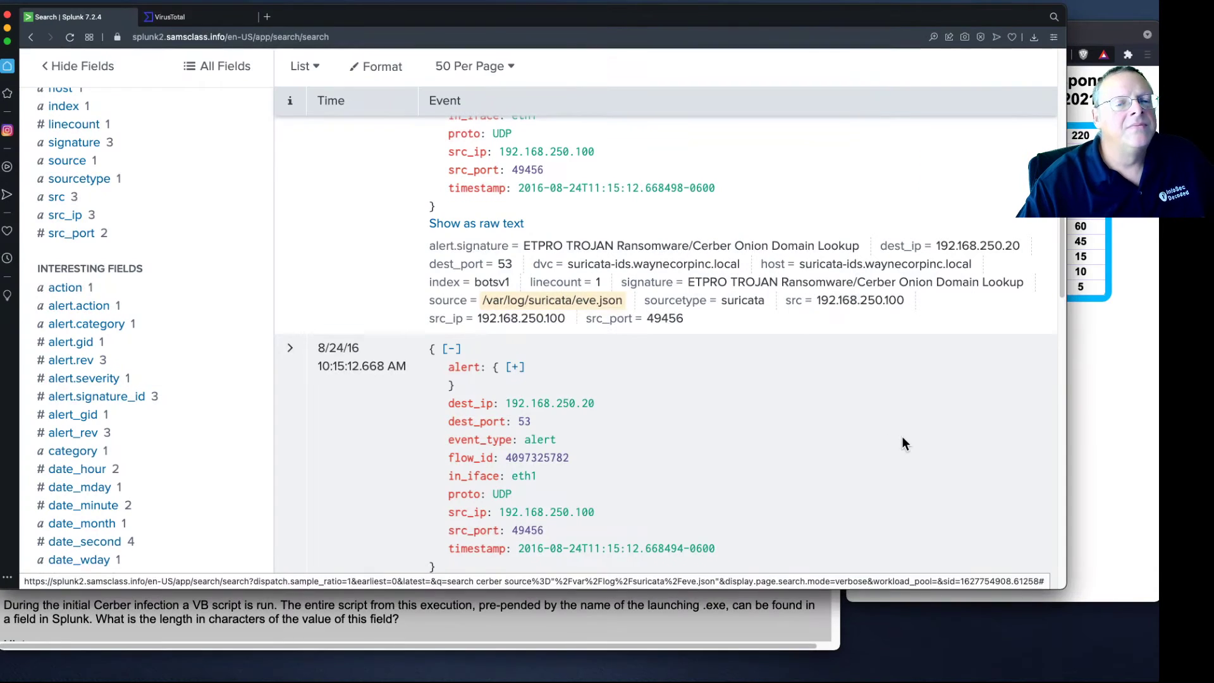
# - Leave the cerber query and start a fresh, empty search
pyautogui.scroll(10, 1062, 238)
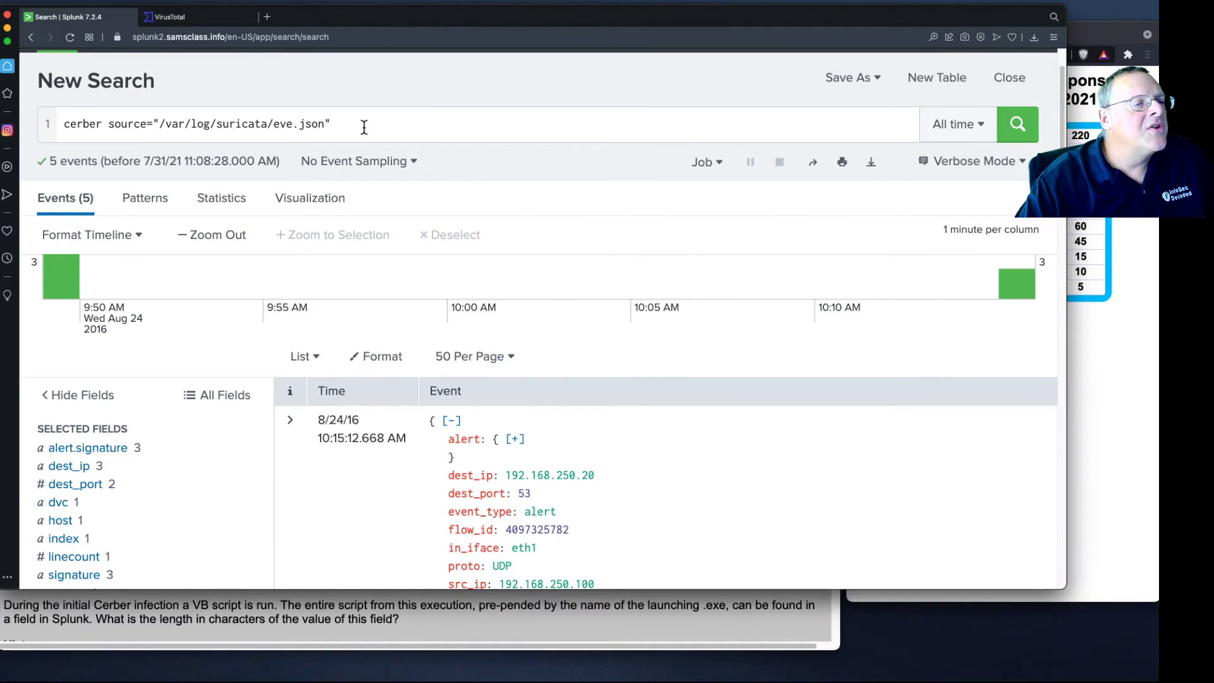
pyautogui.moveTo(326, 124); pyautogui.dragTo(60, 125)
pyautogui.moveTo(351, 20)
pyautogui.mouseDown()
pyautogui.moveTo(586, 21)
pyautogui.moveTo(327, 25)
pyautogui.mouseUp()
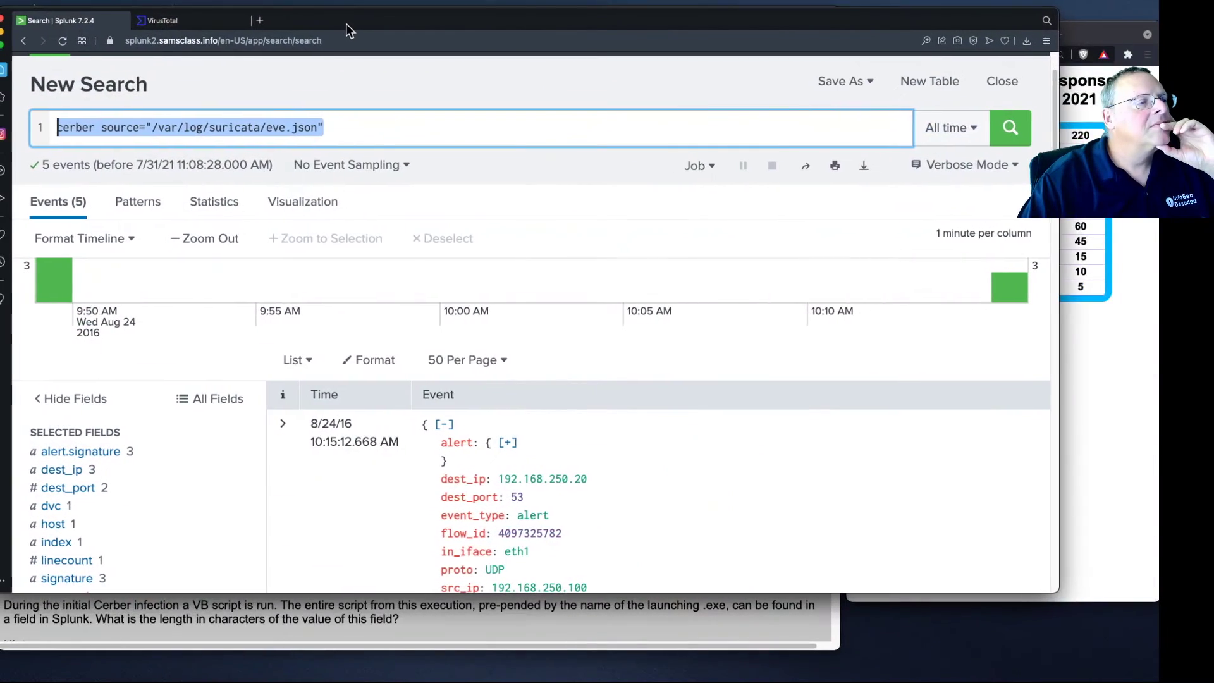
pyautogui.scroll(2, 31, 154)
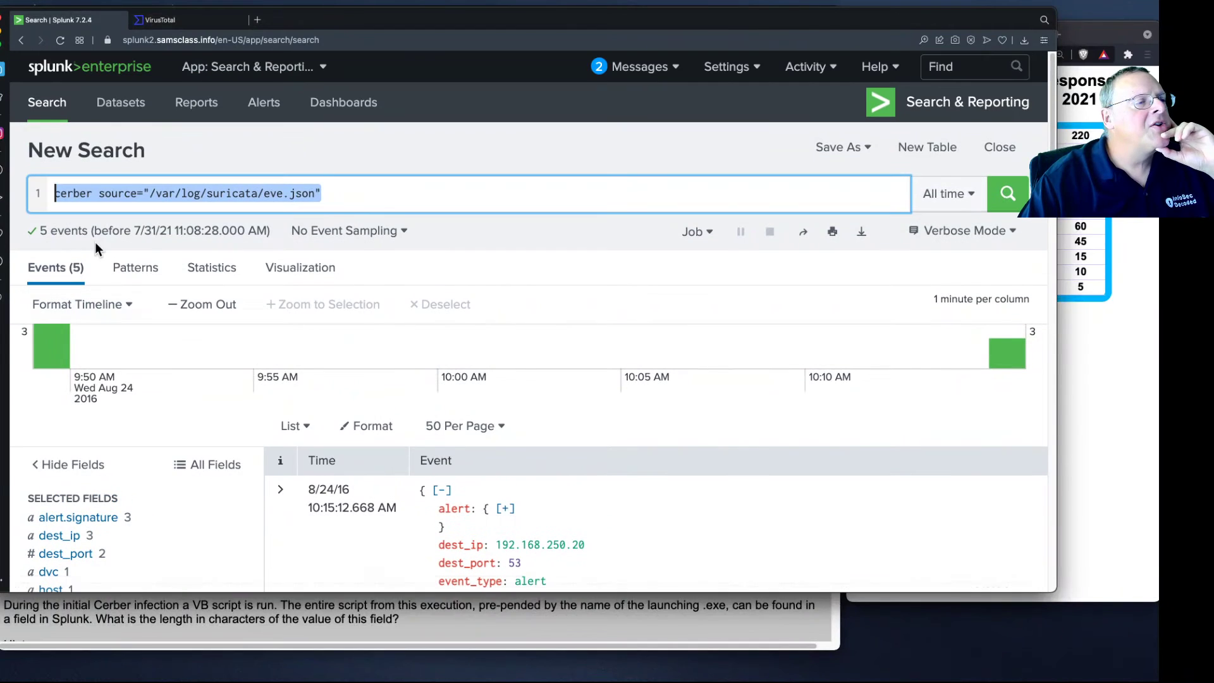
pyautogui.click(55, 108)
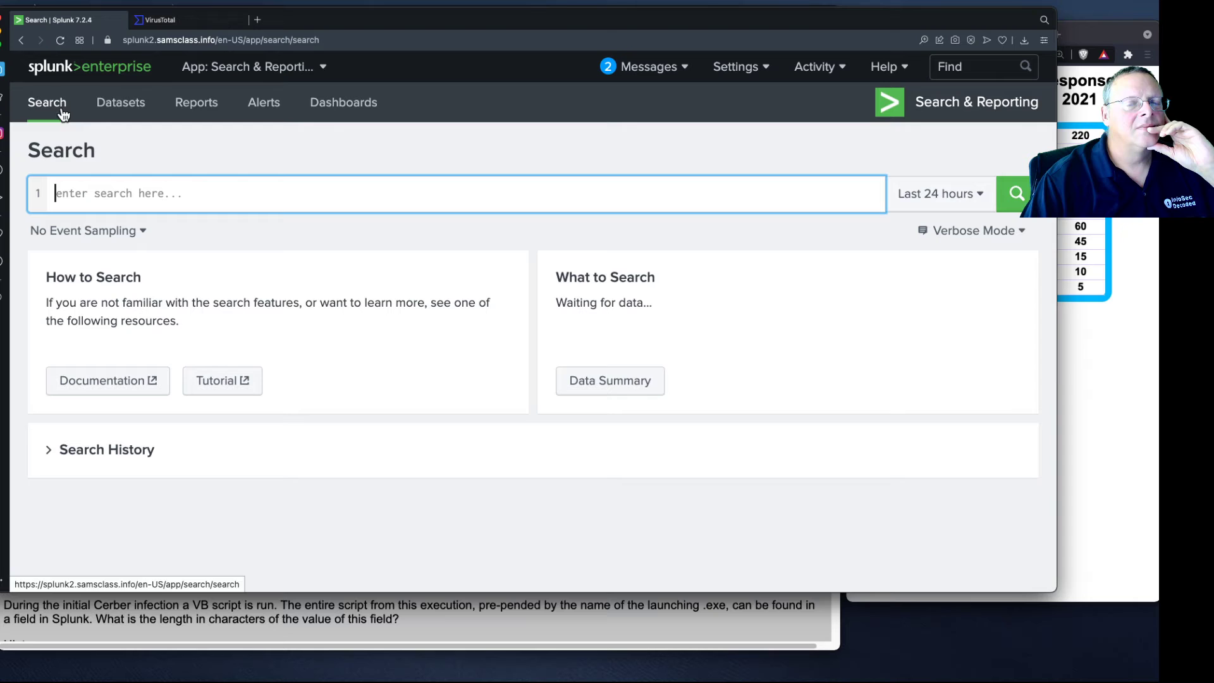
# - Look through the sourcetypes in the data summary and run a search on the suricata sourcetype
pyautogui.click(619, 383)
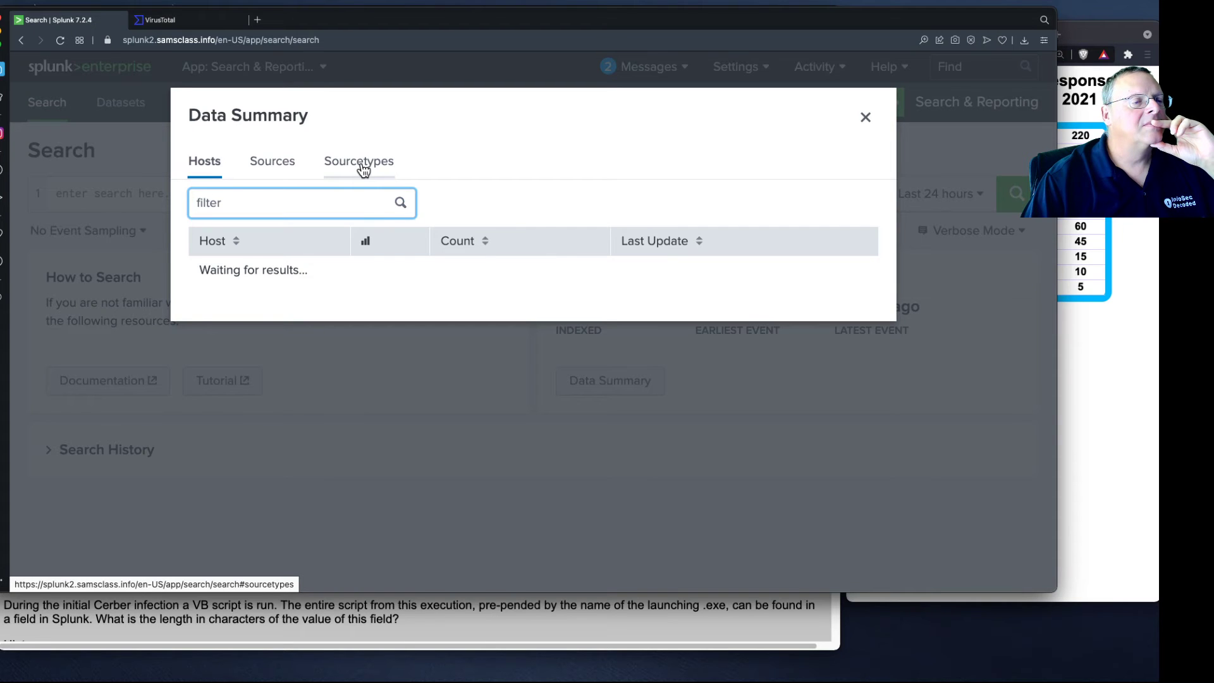
pyautogui.click(379, 166)
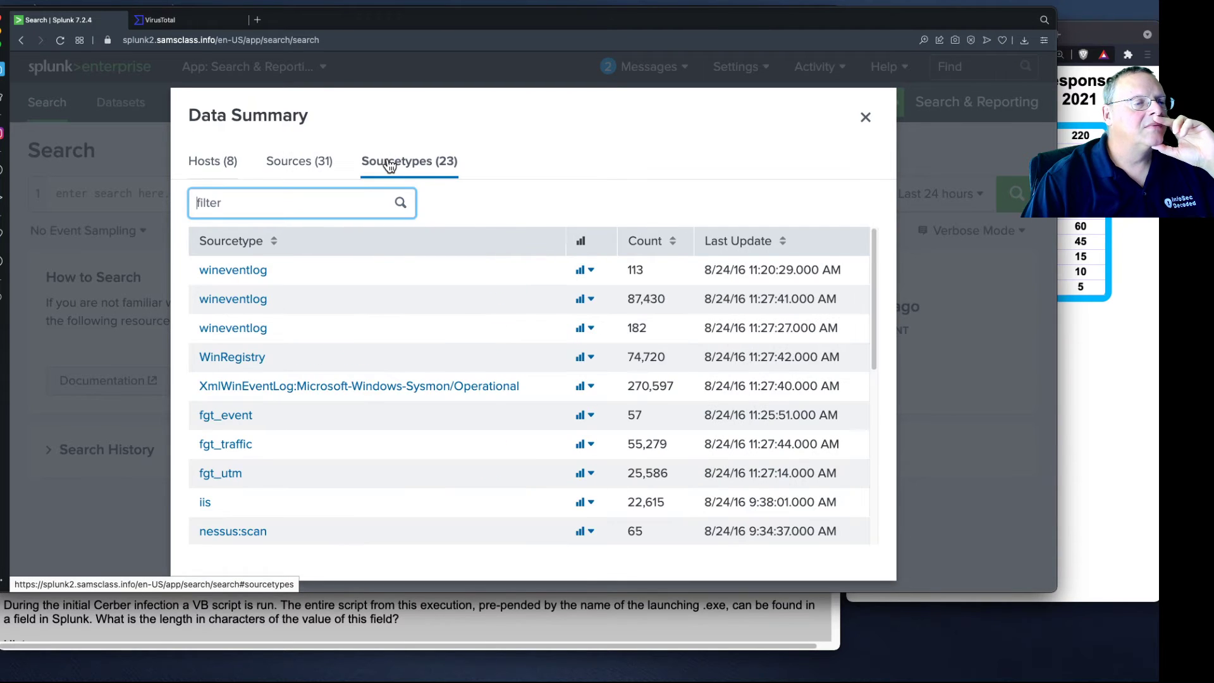
pyautogui.moveTo(874, 320); pyautogui.dragTo(859, 518)
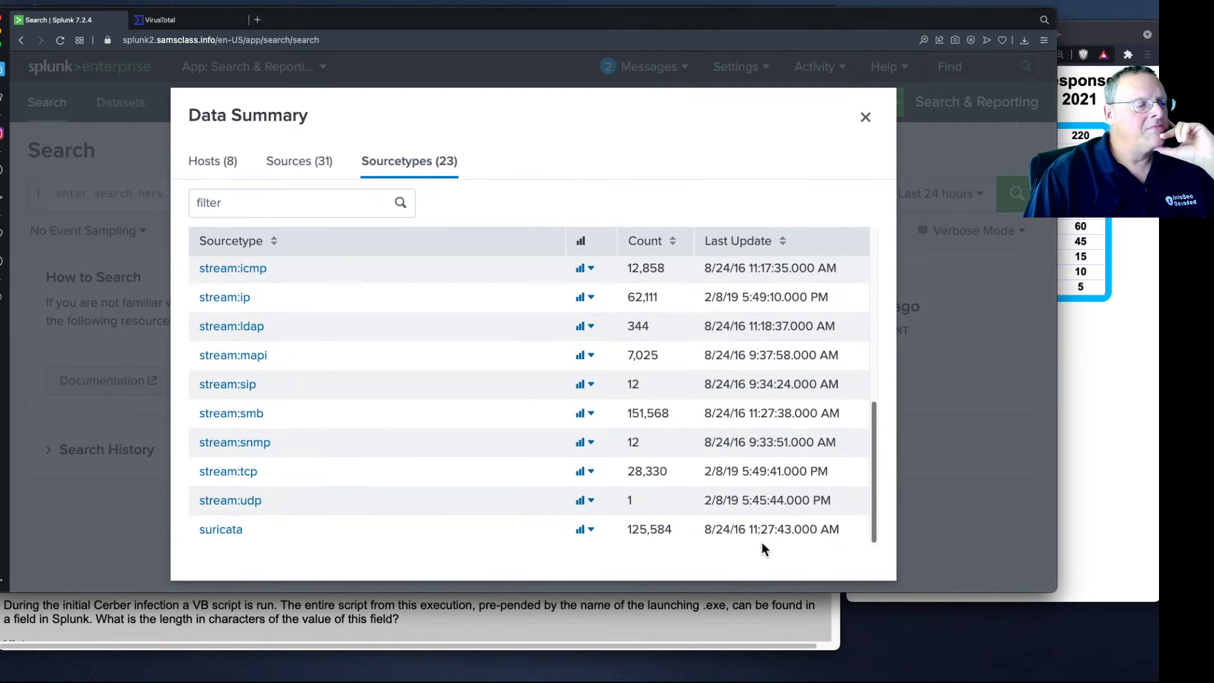
pyautogui.click(209, 531)
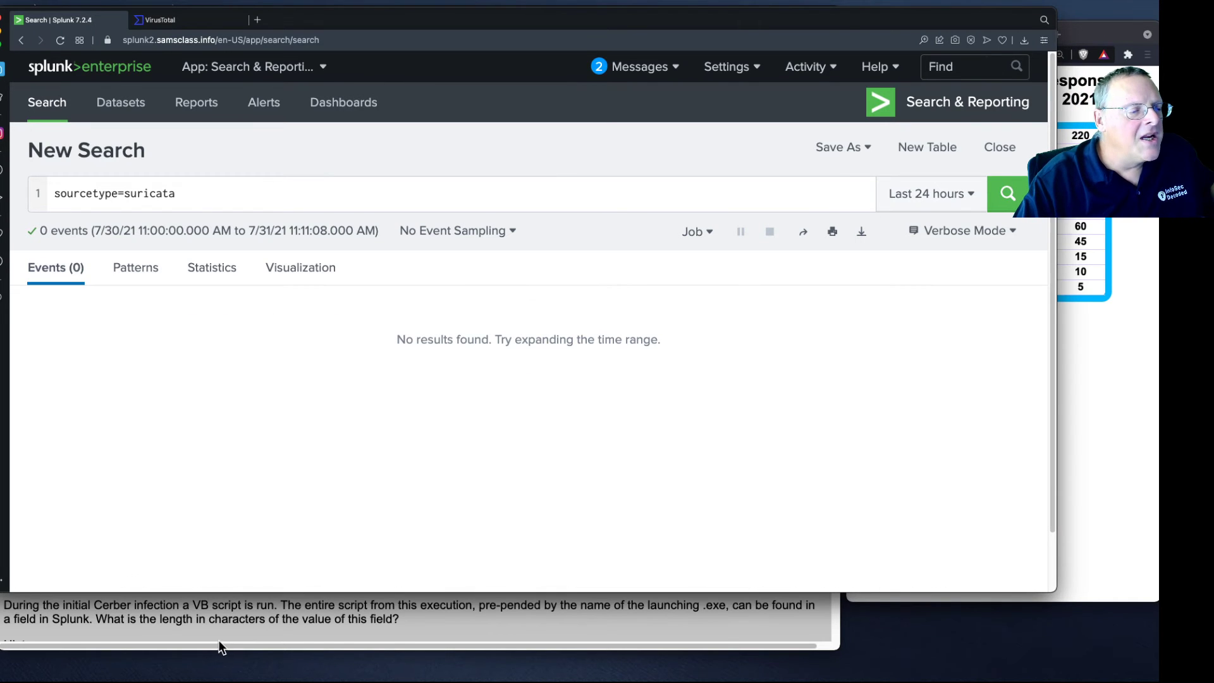
# - Check the question 4.4 hints on the BOTSv1 page, then set the Splunk search's between-dates start to 08/24/2016
pyautogui.click(229, 611)
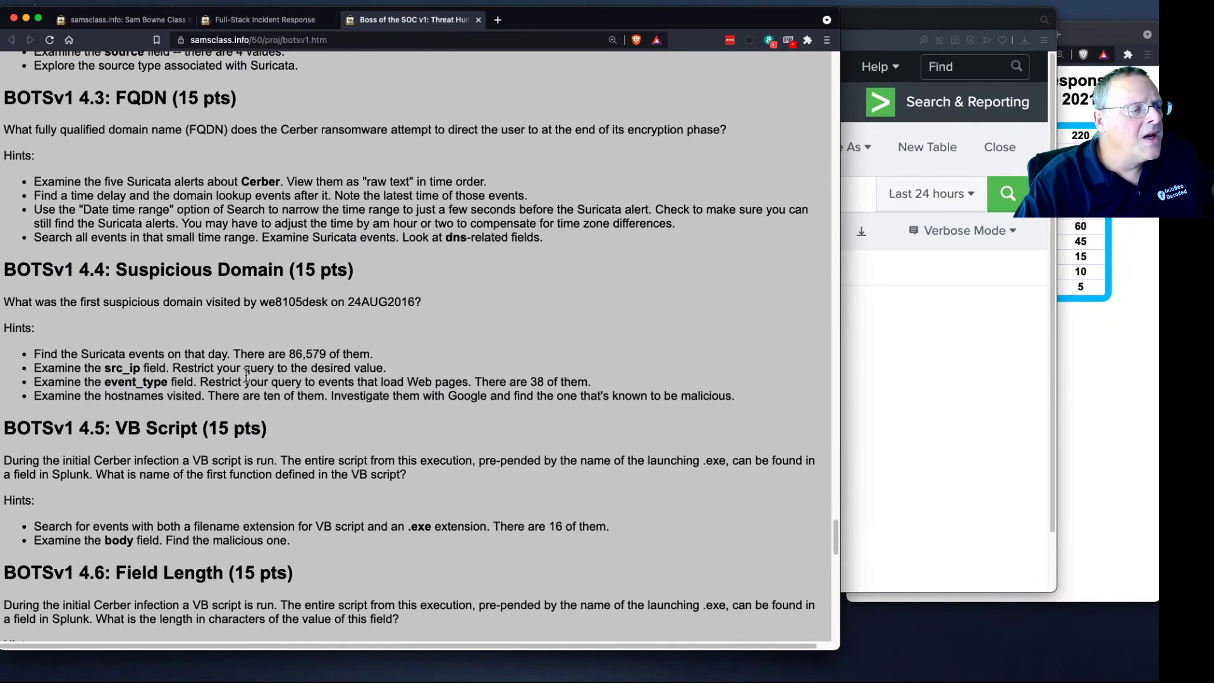
pyautogui.click(905, 397)
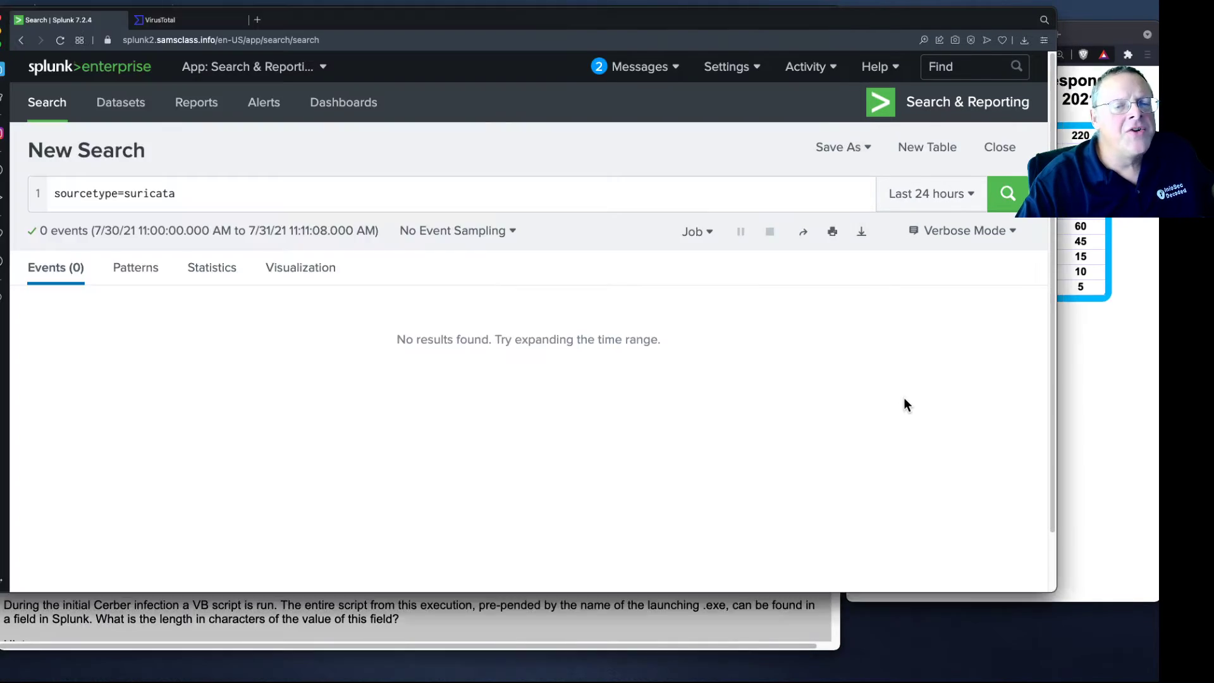
pyautogui.click(977, 194)
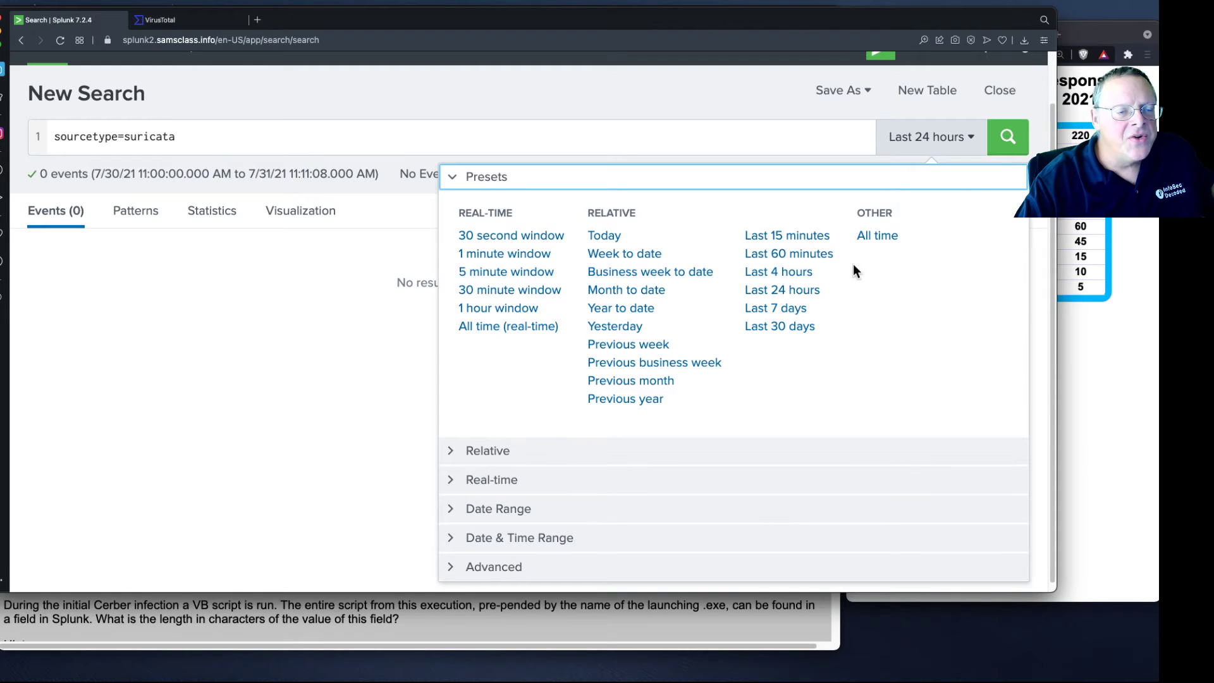
pyautogui.click(519, 515)
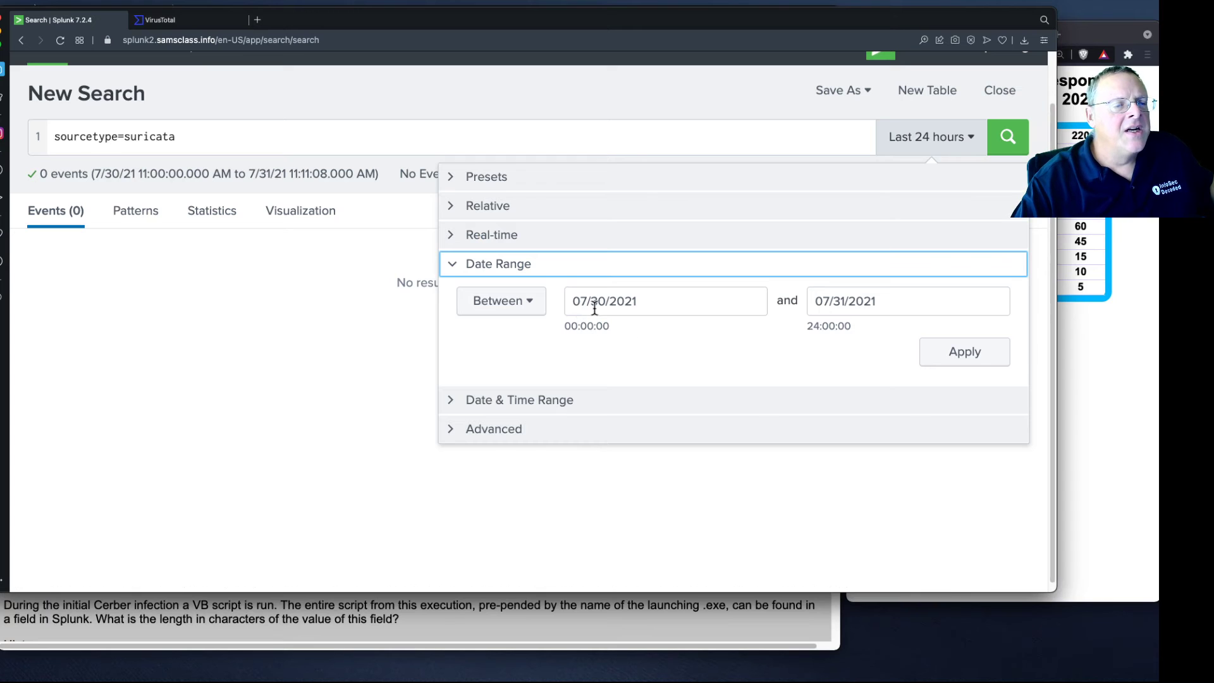
pyautogui.click(539, 308)
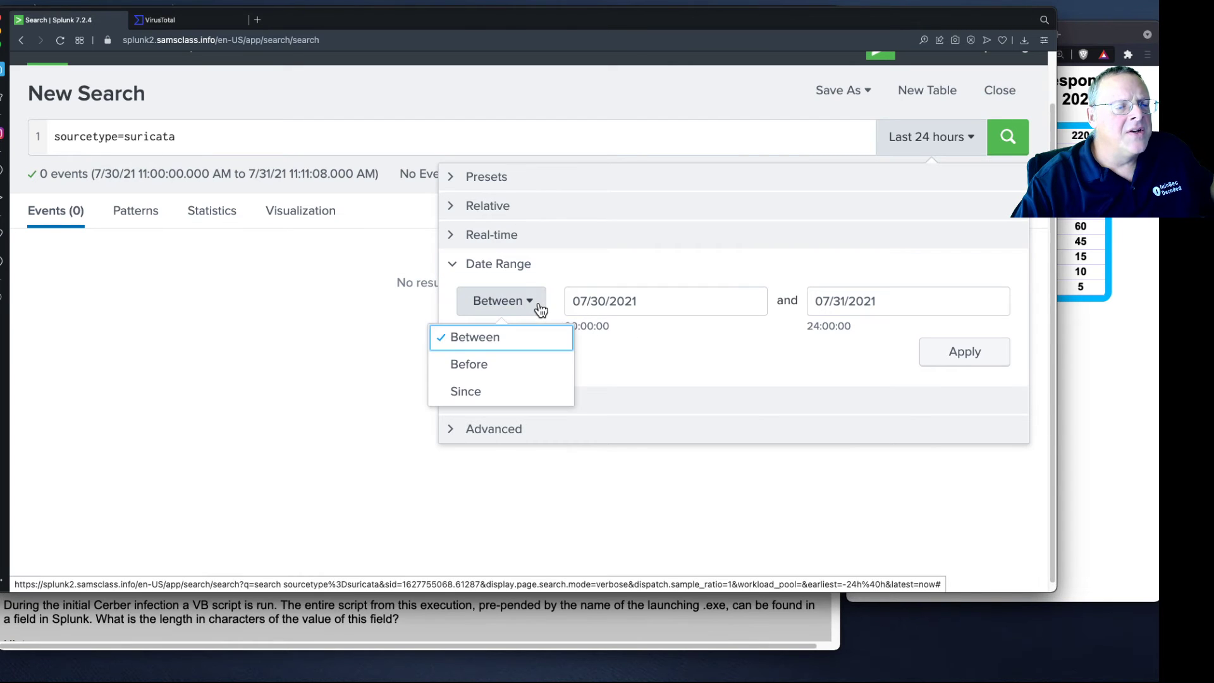
pyautogui.click(539, 308)
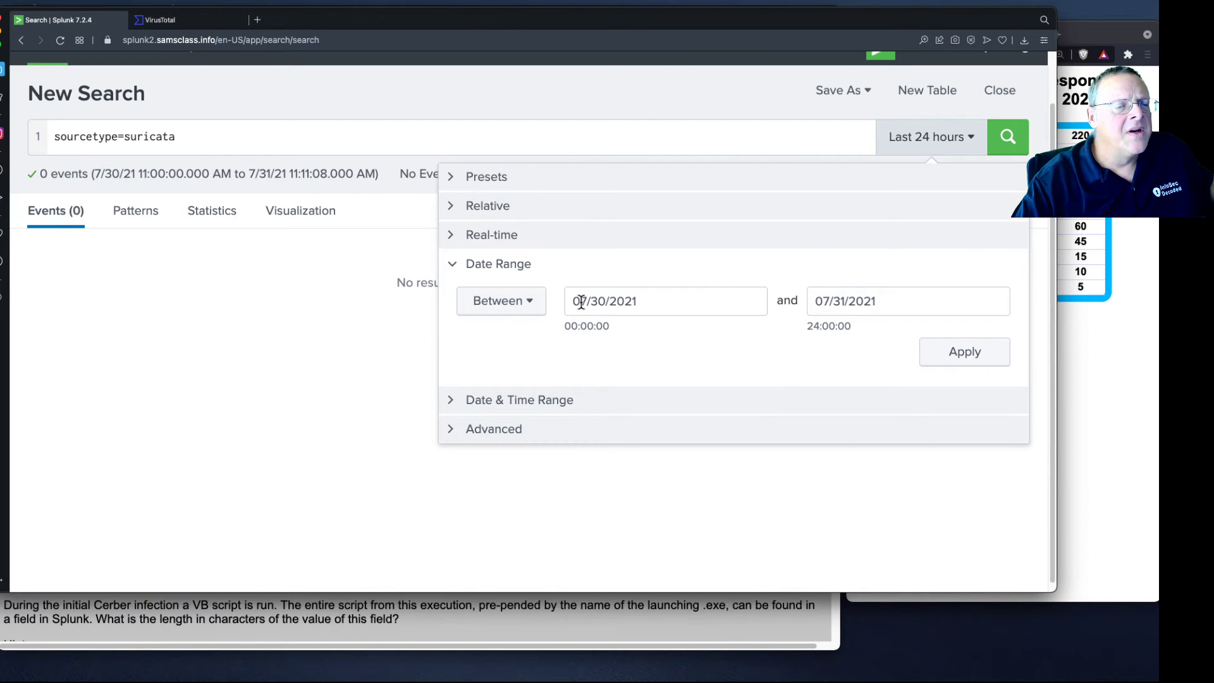
pyautogui.moveTo(583, 302); pyautogui.dragTo(665, 303)
pyautogui.write('0')
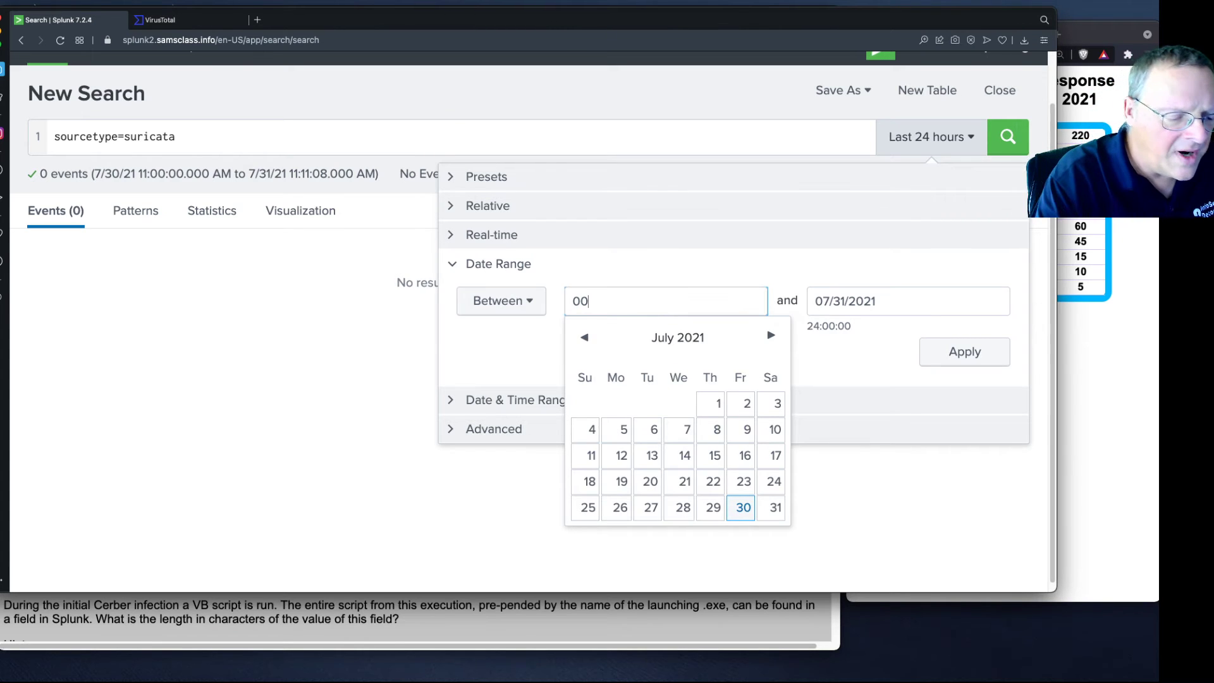
pyautogui.write('/24/201')
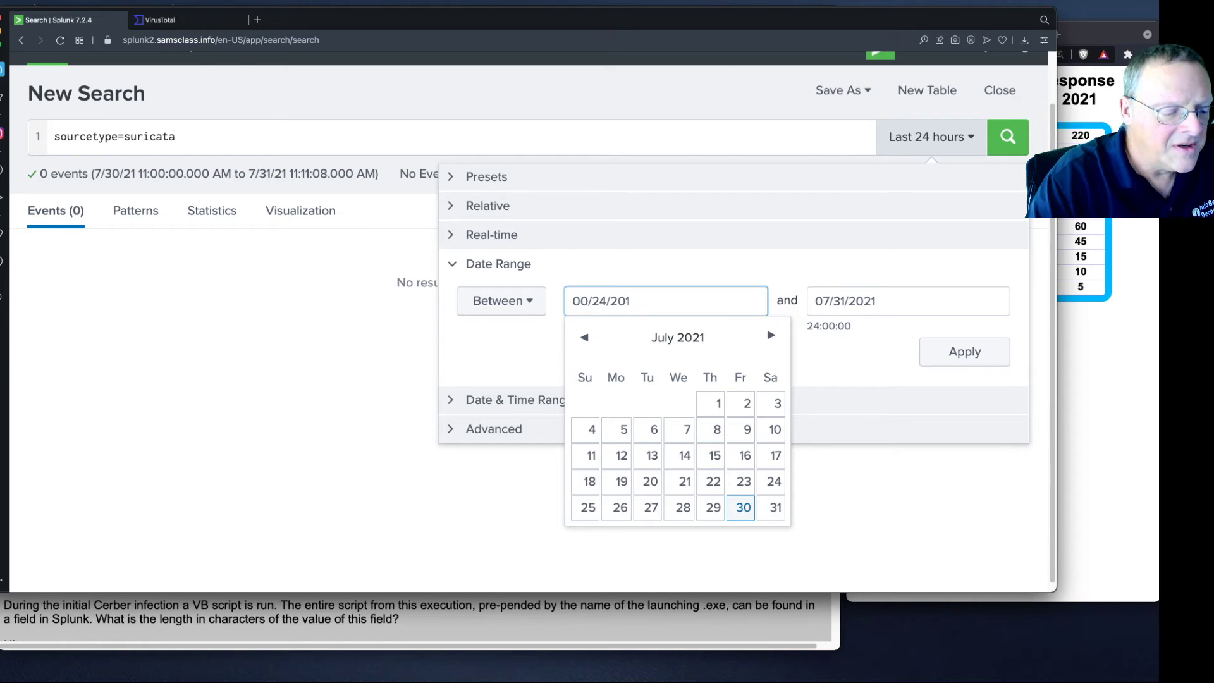
pyautogui.write('6')
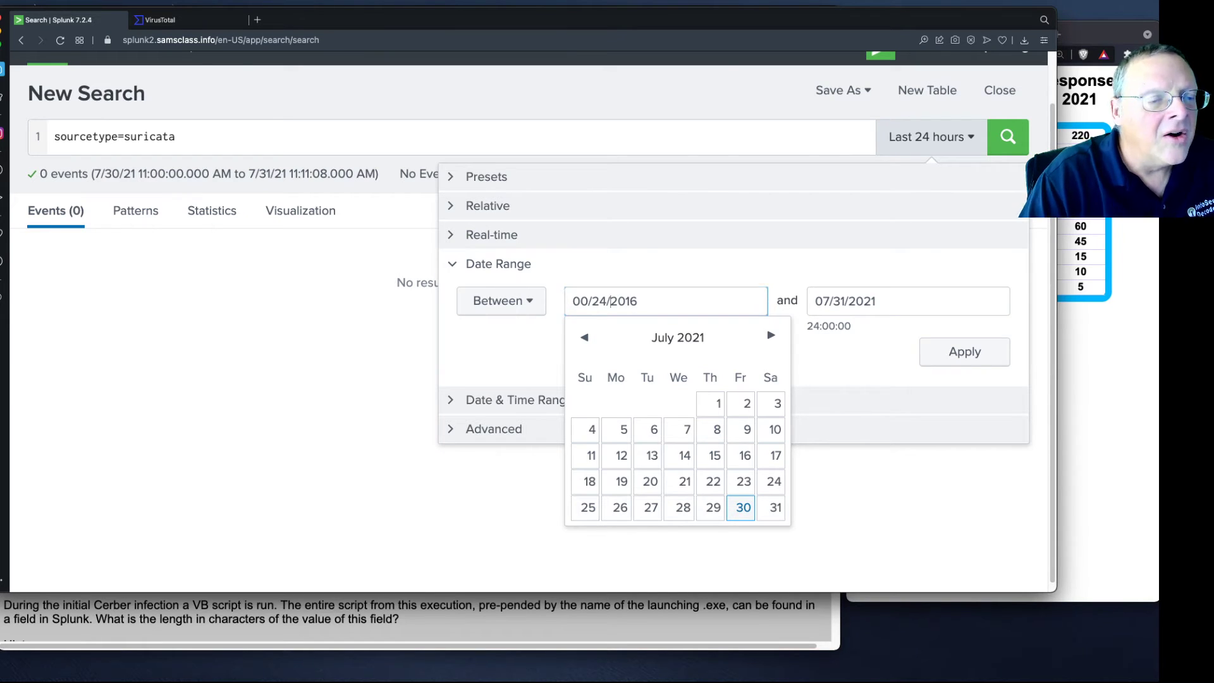
pyautogui.press('BackSpace')
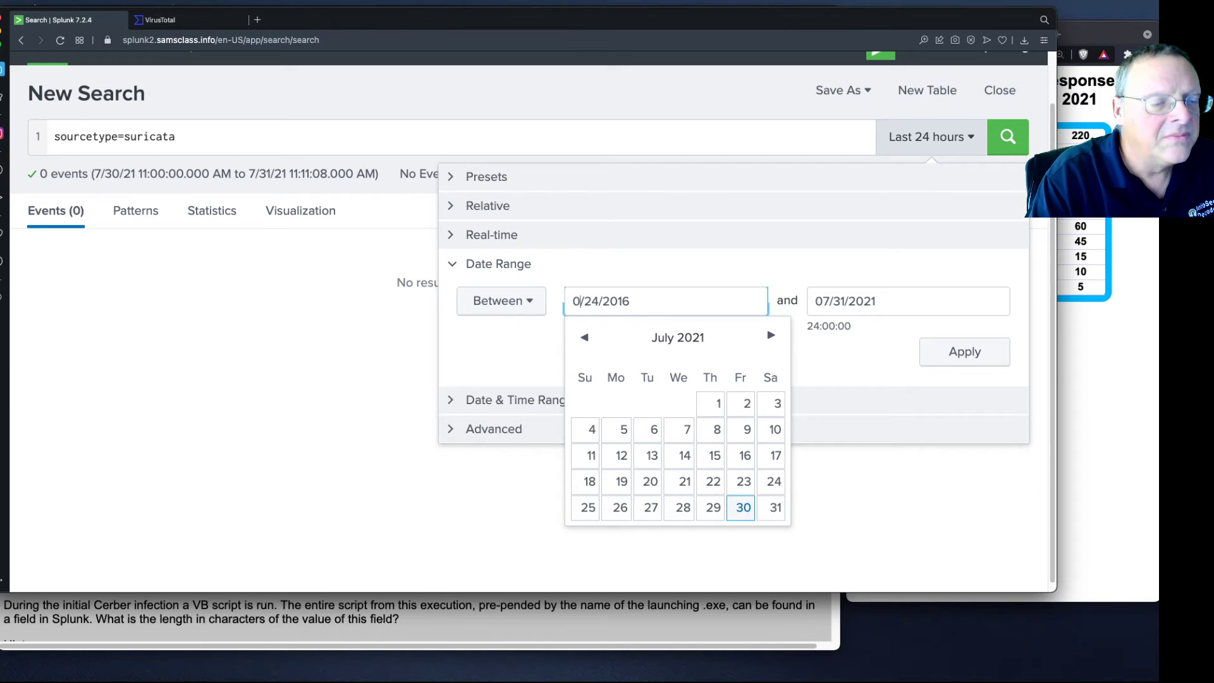
pyautogui.write('8')
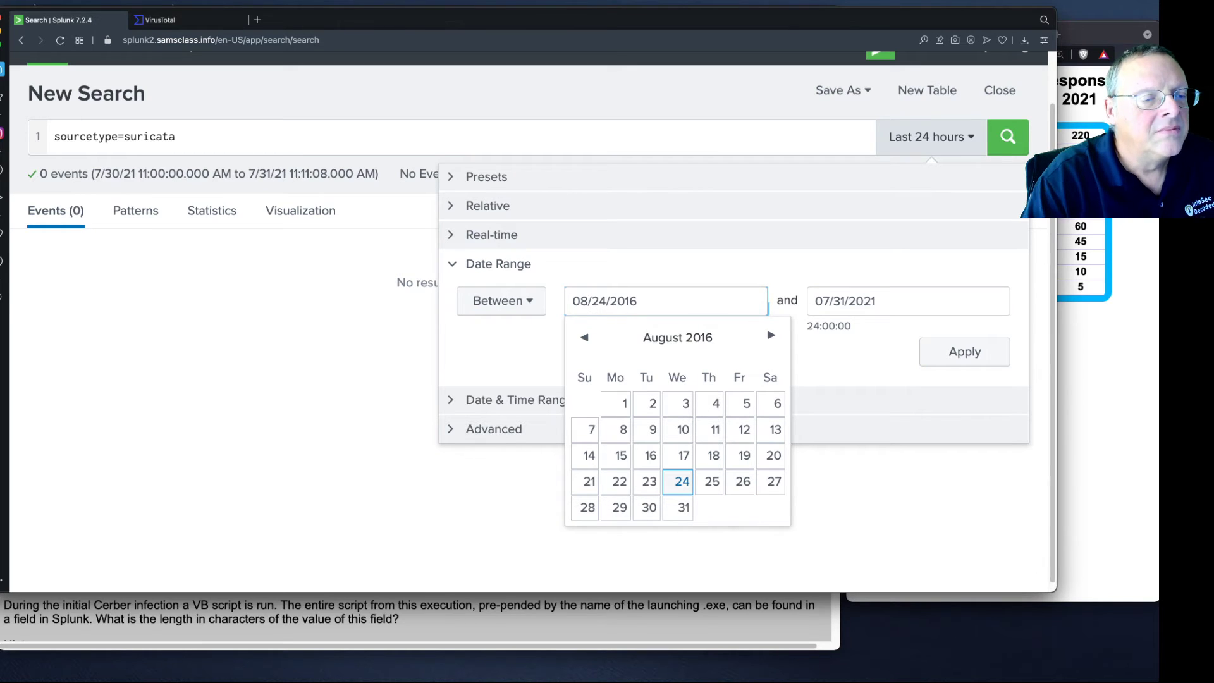
pyautogui.press('super+a')
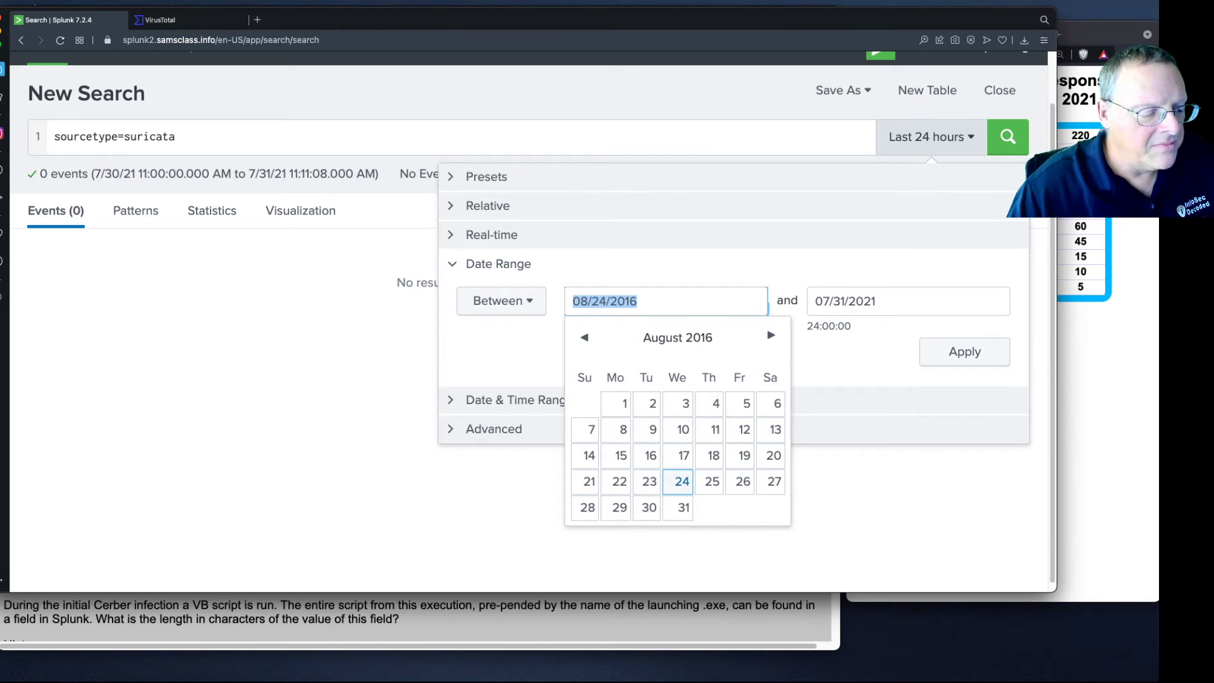
pyautogui.click(897, 309)
pyautogui.press('super+a')
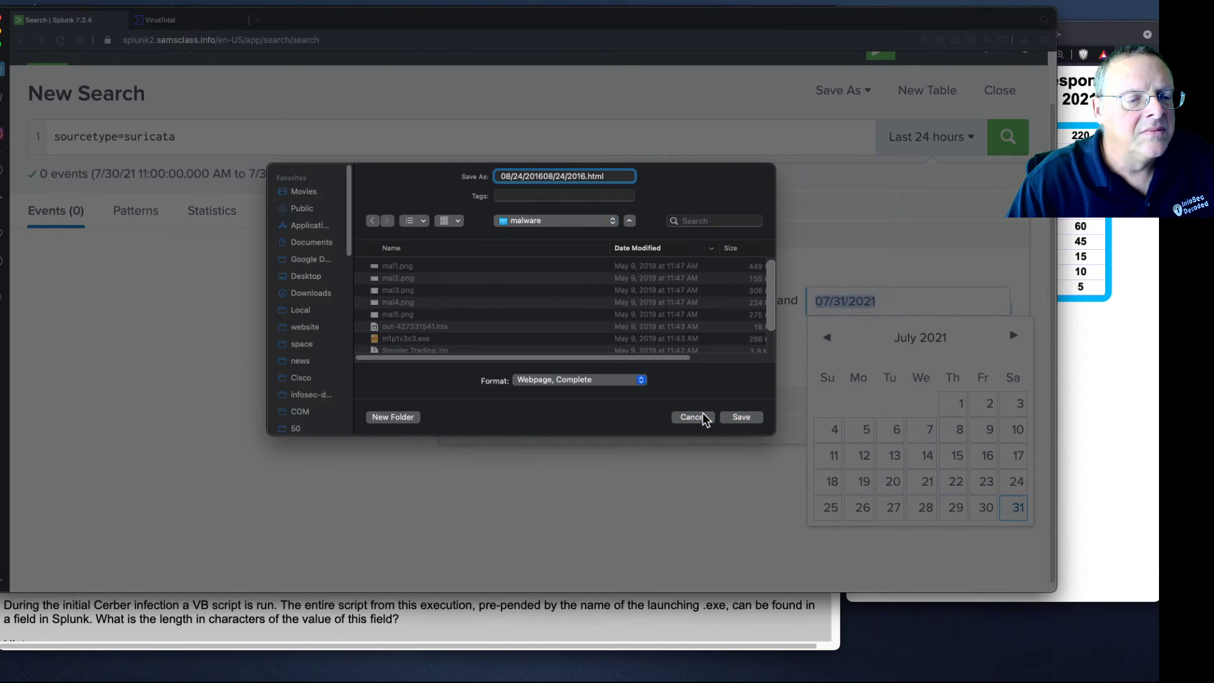
pyautogui.click(704, 418)
# - Copy the start date into the end date, change it to 08/25/2016, and apply the date range to the suricata search
pyautogui.click(704, 310)
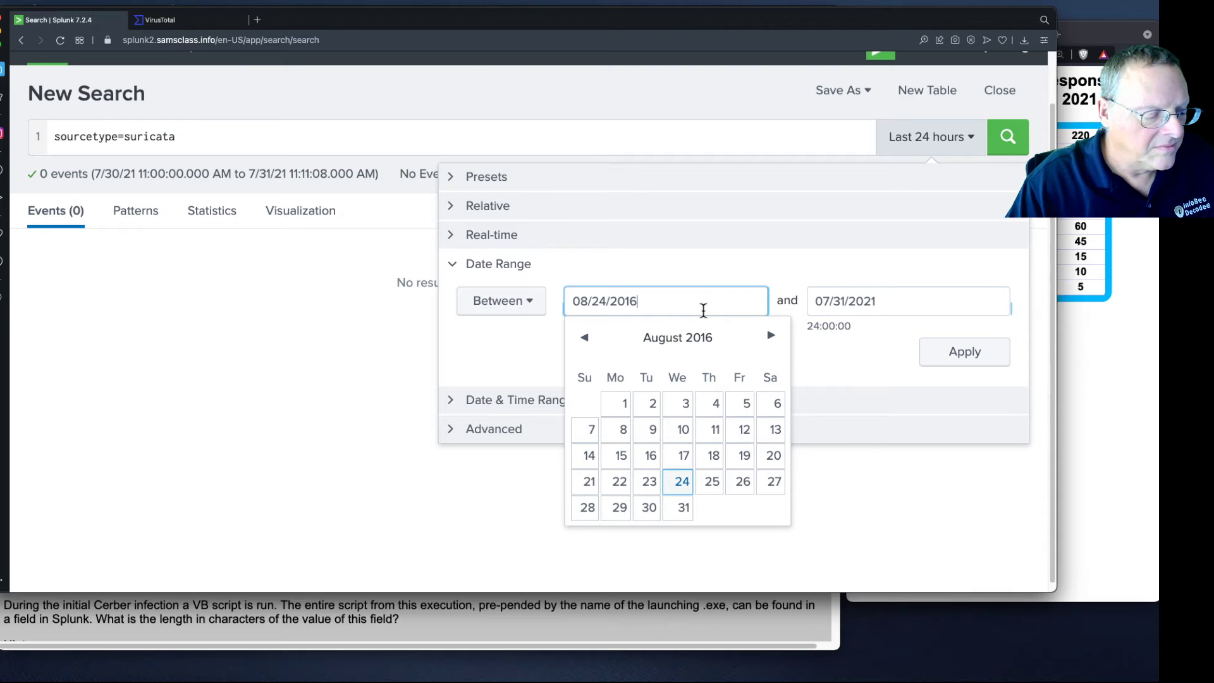
pyautogui.press('super+a')
pyautogui.press('super+c')
pyautogui.click(904, 305)
pyautogui.press('super+a')
pyautogui.press('super+v')
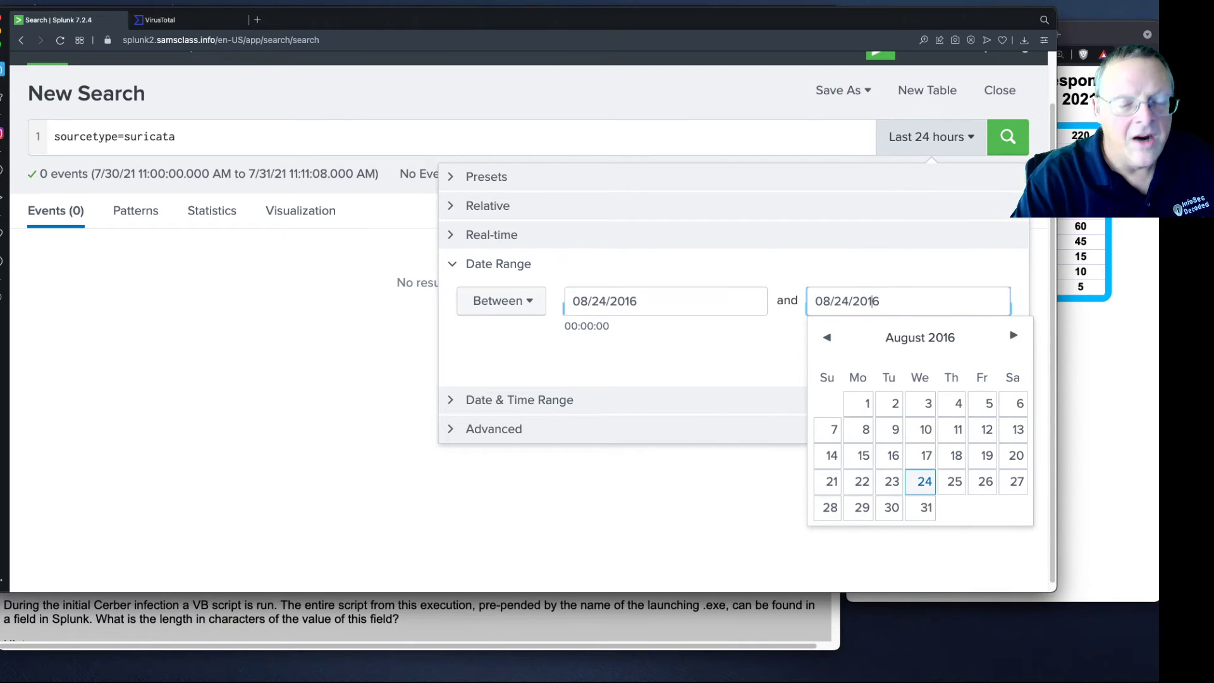
pyautogui.press('BackSpace')
pyautogui.write('5')
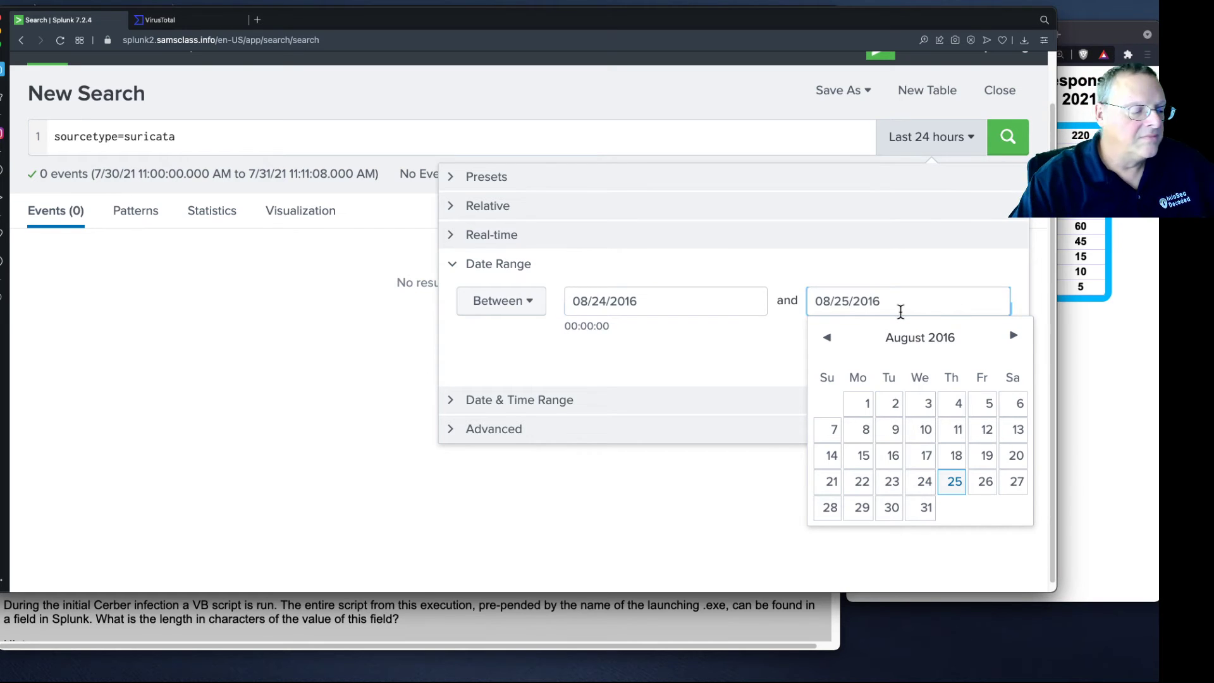
pyautogui.press('Return')
pyautogui.click(962, 358)
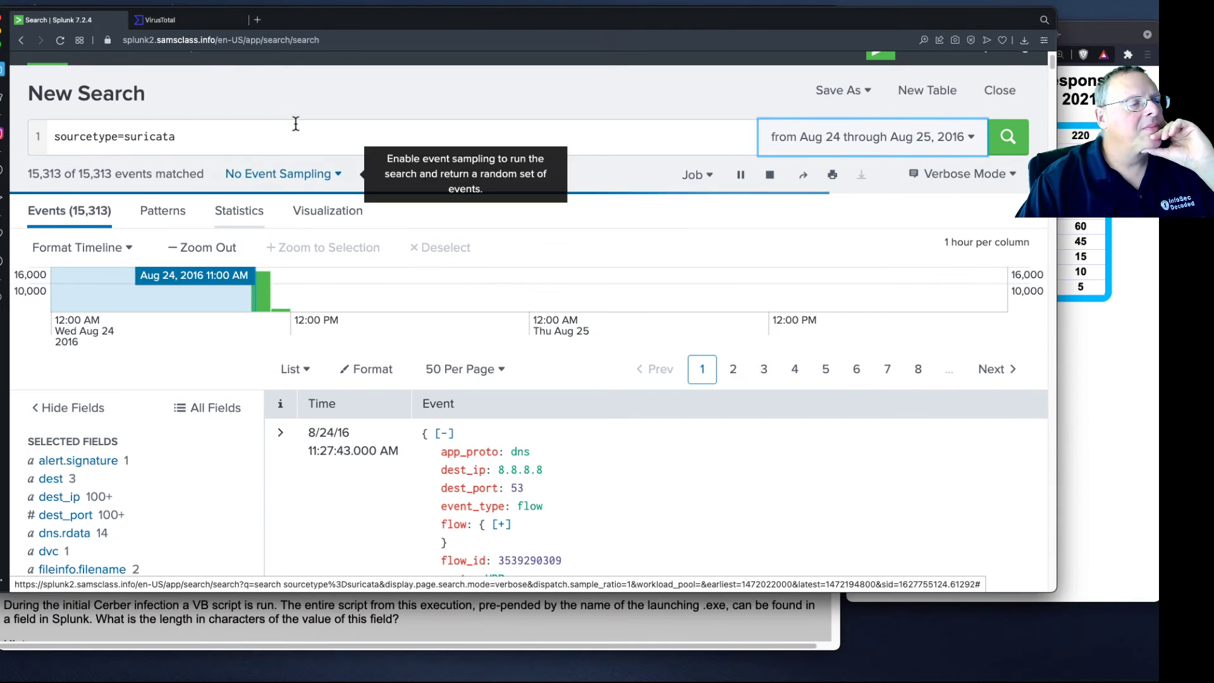
# - Compare the event count with the question 4.4 hint and restrict the suricata search to src_ip 192.168.250.100
pyautogui.moveTo(333, 20); pyautogui.dragTo(746, 44)
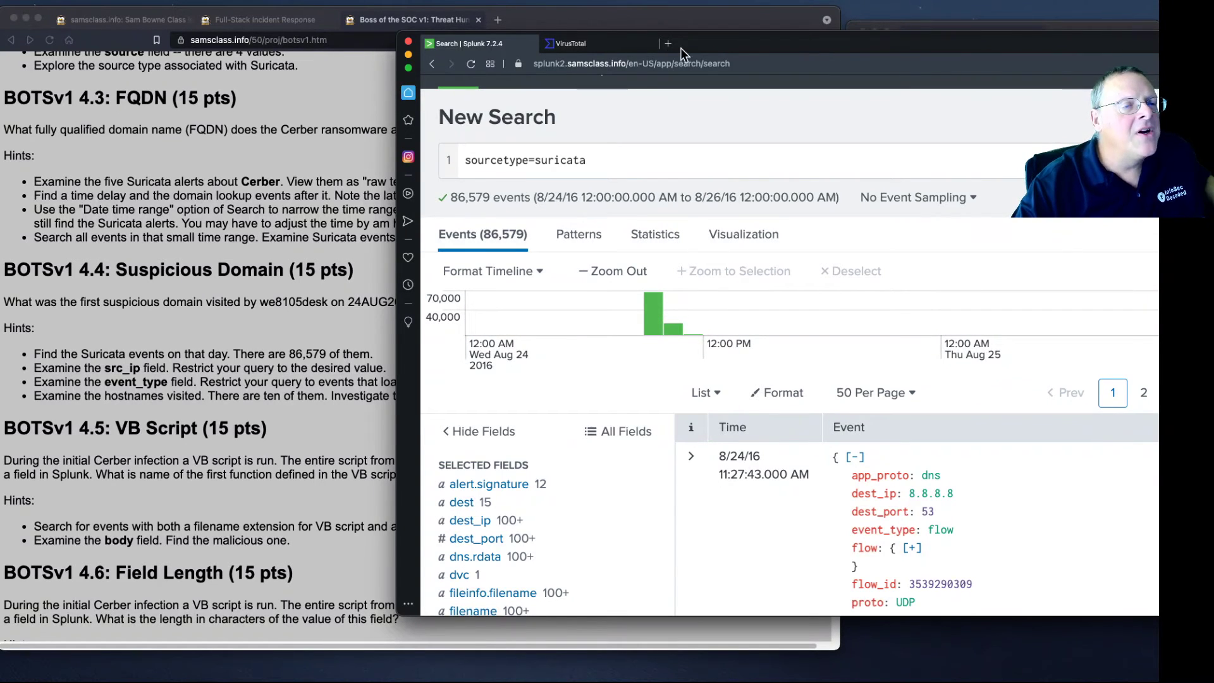
pyautogui.moveTo(703, 44); pyautogui.dragTo(318, 22)
pyautogui.scroll(-6, 139, 463)
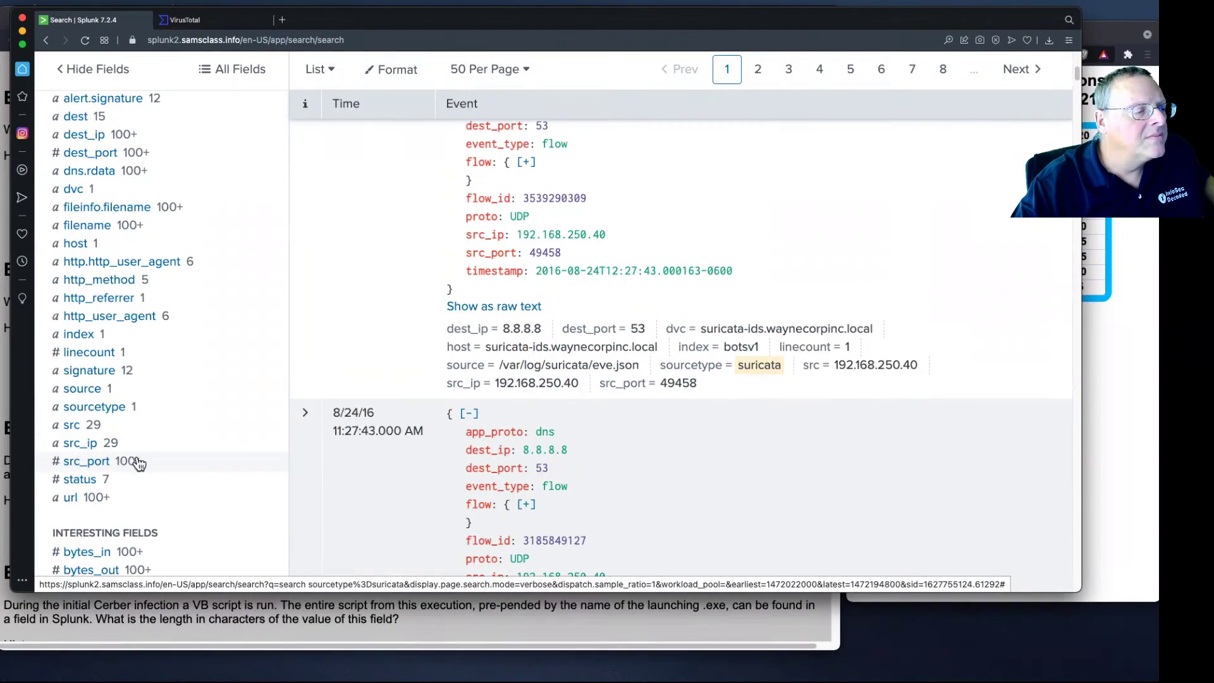
pyautogui.click(82, 448)
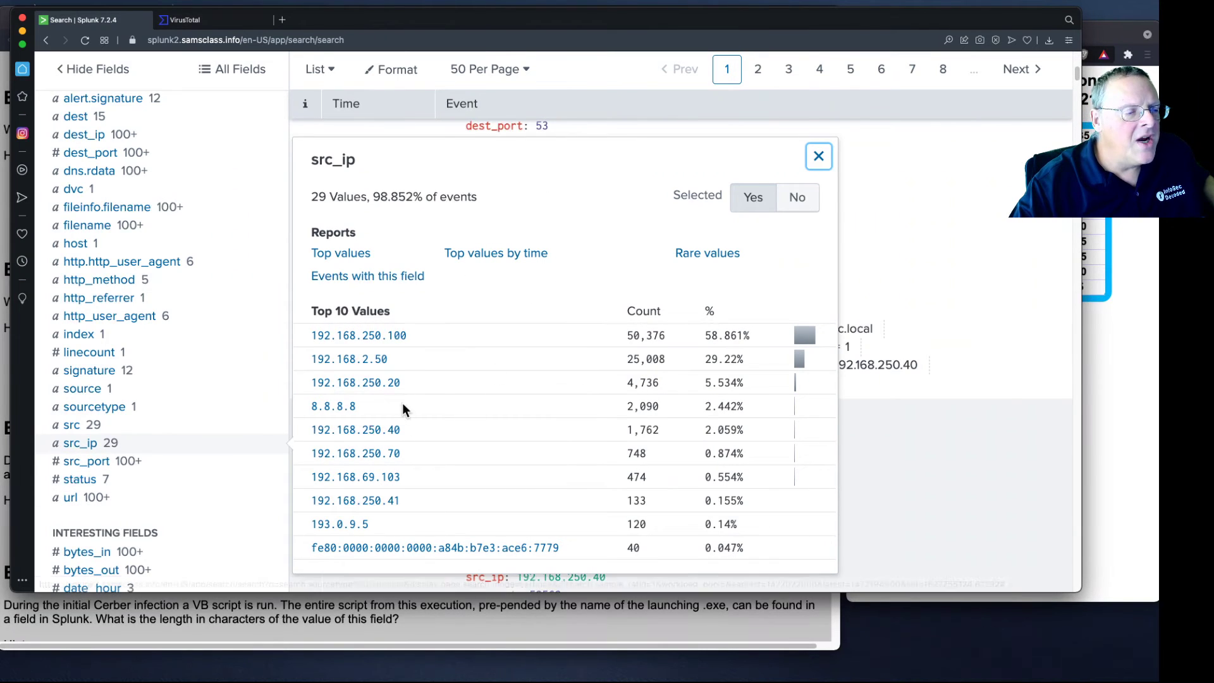
pyautogui.click(397, 337)
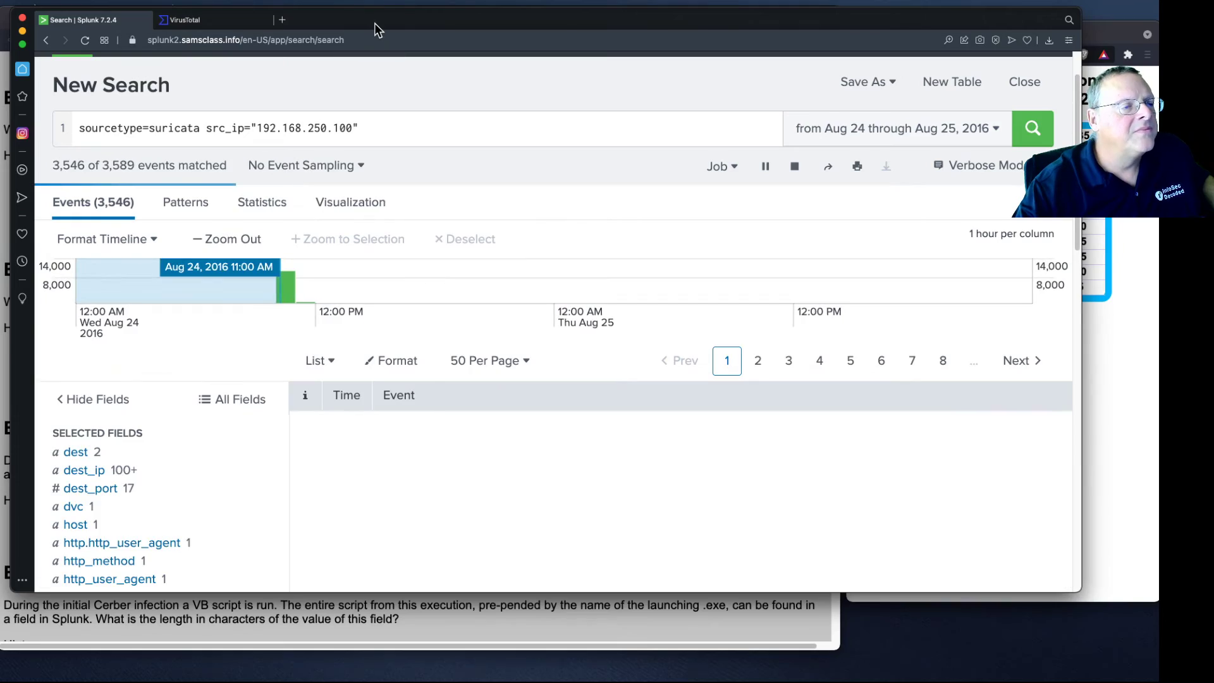
# - Examine the event_type field's values and restrict the search to http events
pyautogui.moveTo(375, 23)
pyautogui.mouseDown()
pyautogui.moveTo(504, 48)
pyautogui.moveTo(841, 49)
pyautogui.moveTo(365, 25)
pyautogui.mouseUp()
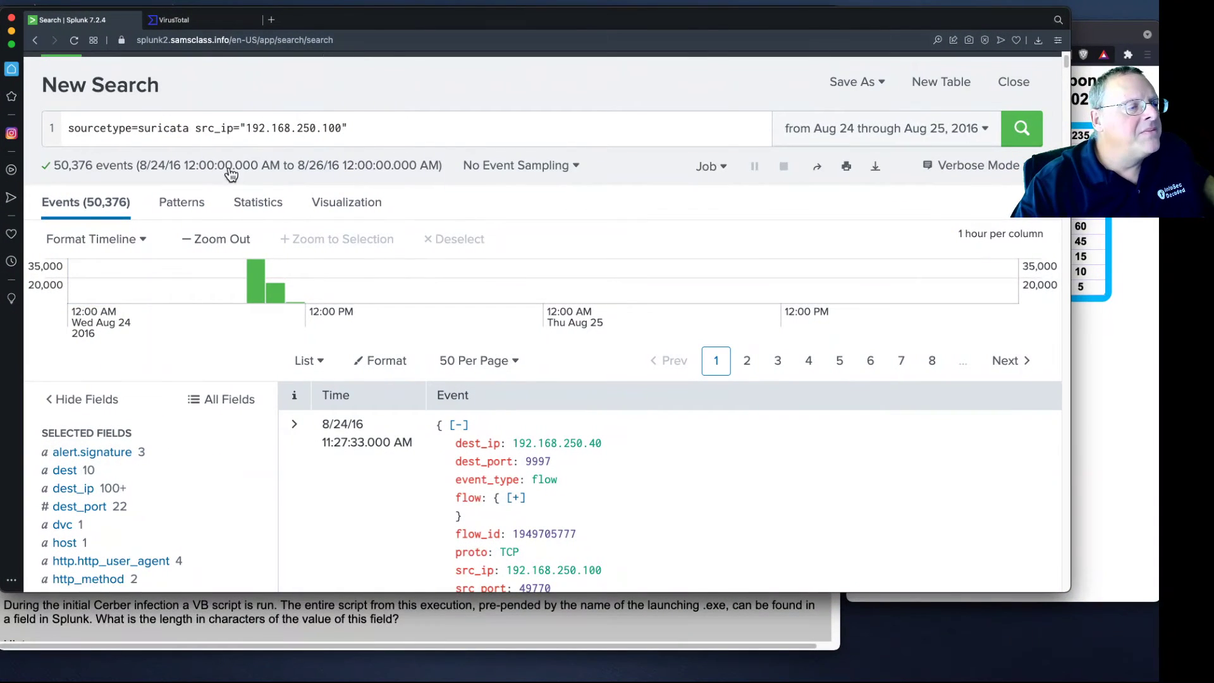
pyautogui.scroll(-5, 108, 500)
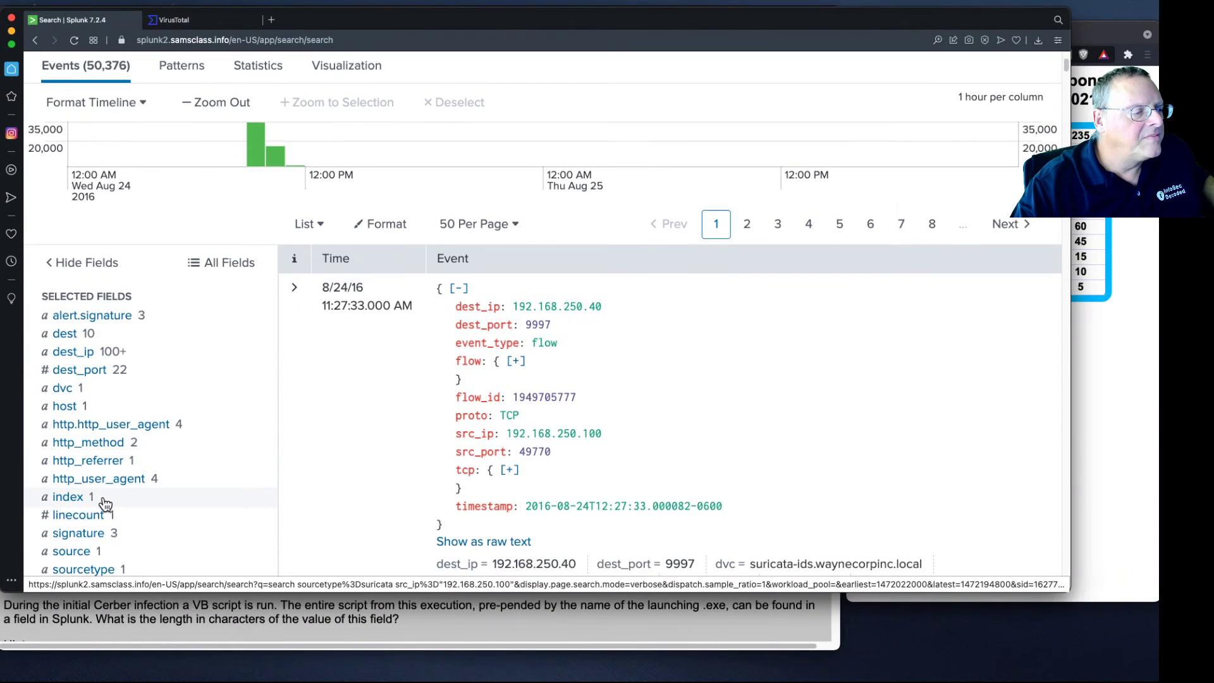
pyautogui.scroll(-1, 105, 505)
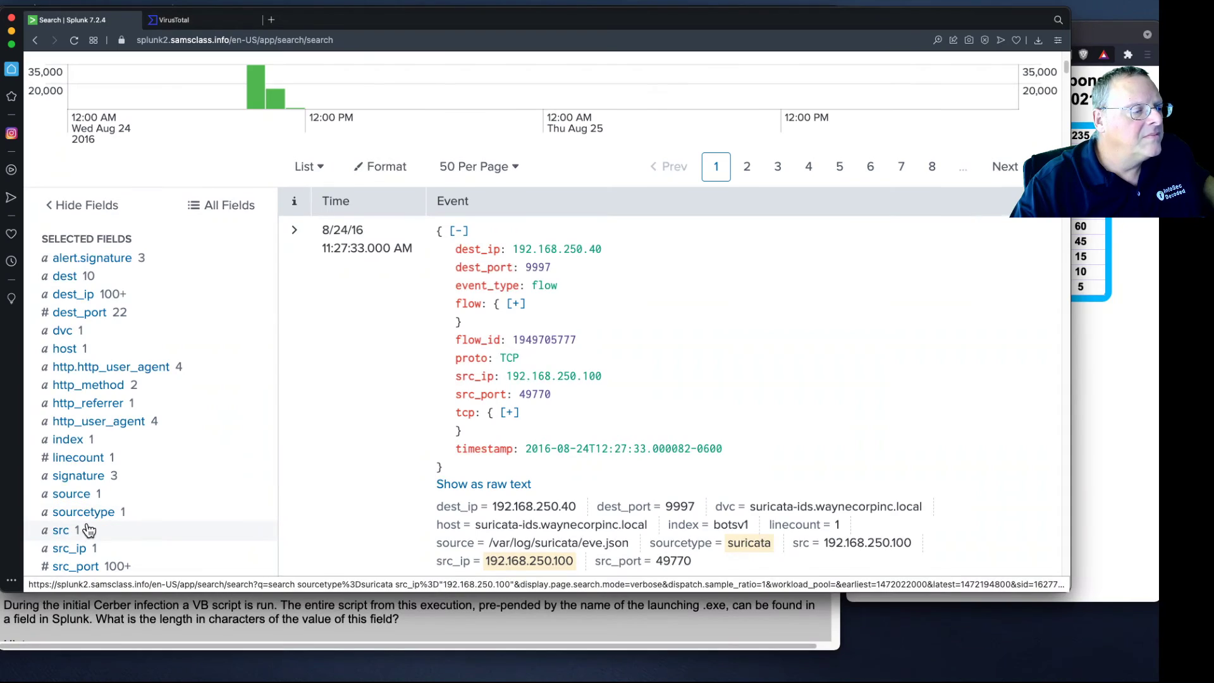
pyautogui.scroll(-10, 89, 530)
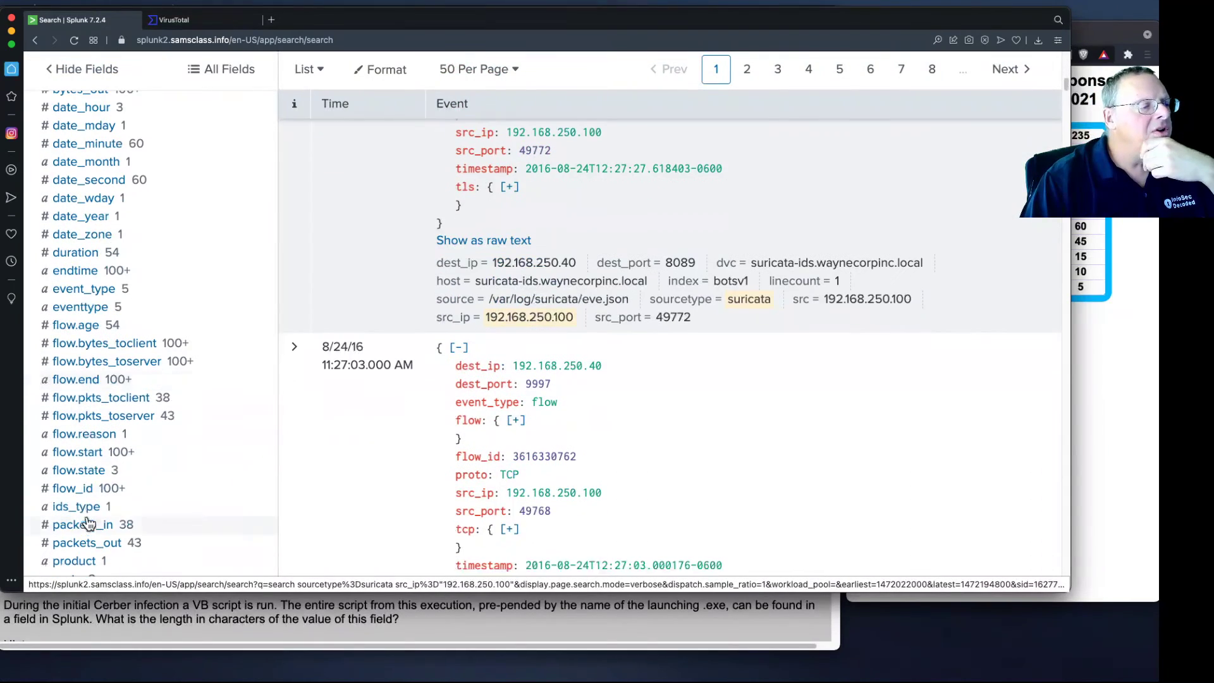
pyautogui.click(78, 292)
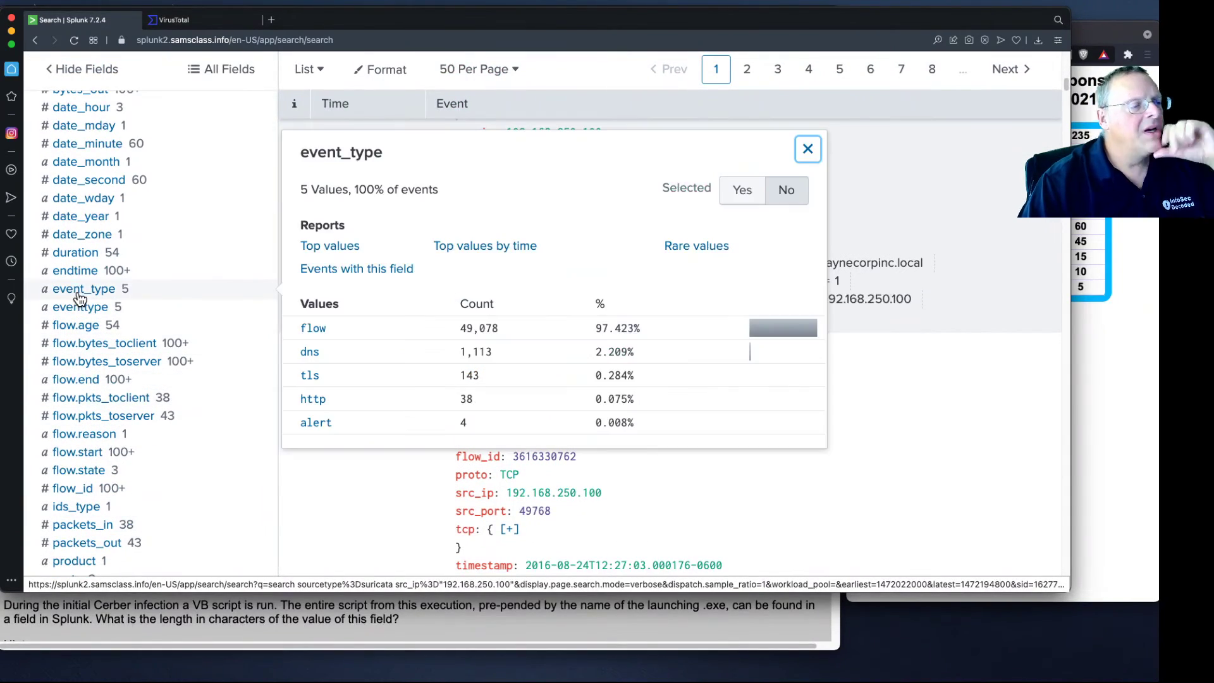
pyautogui.click(313, 399)
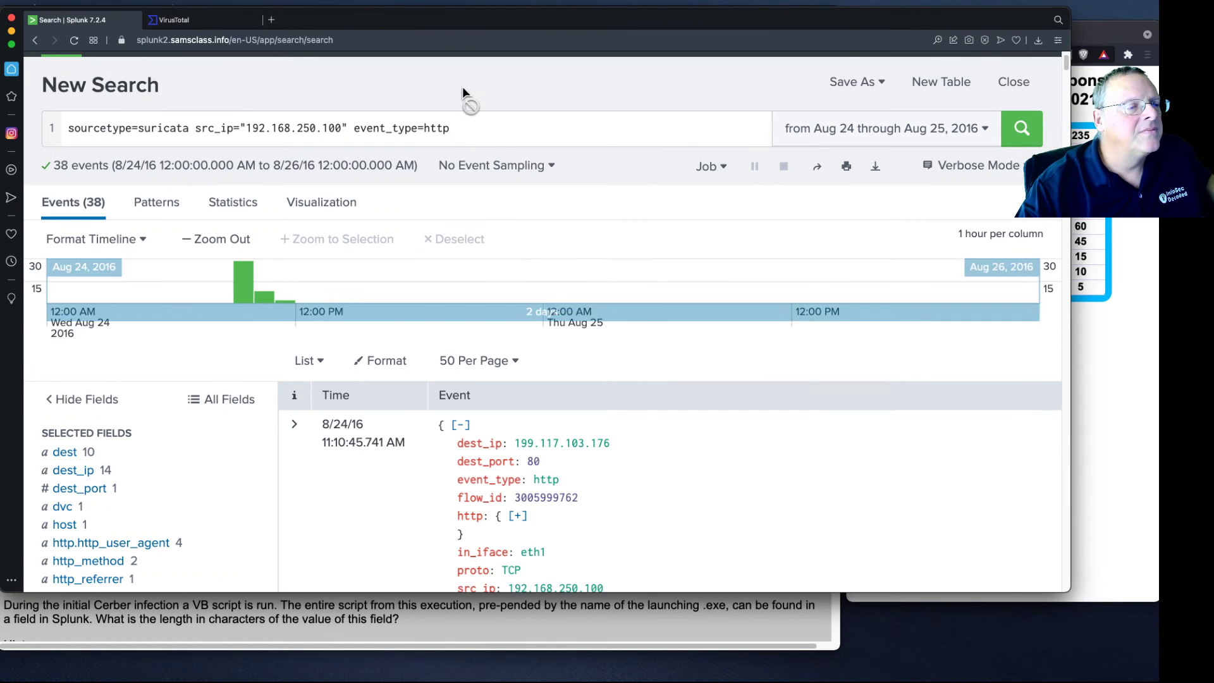
# - Find the http.hostname field among the http events' fields and examine its values
pyautogui.moveTo(434, 20)
pyautogui.mouseDown()
pyautogui.moveTo(994, 44)
pyautogui.moveTo(428, 18)
pyautogui.mouseUp()
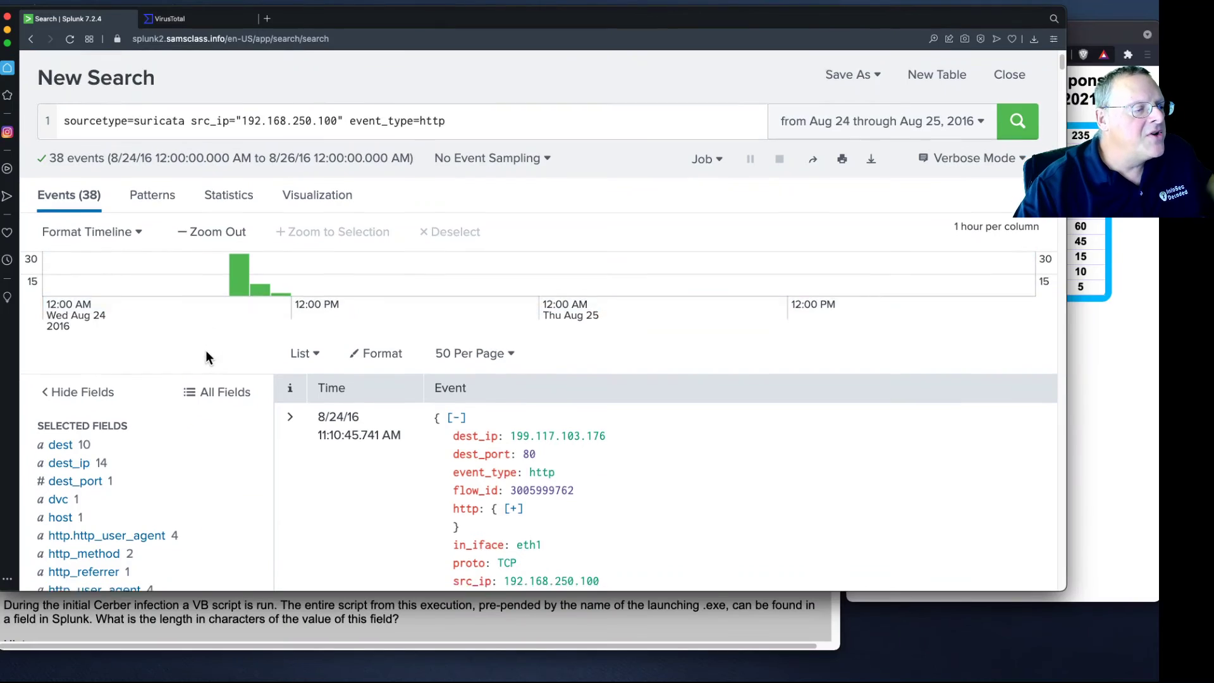
pyautogui.scroll(-5, 209, 354)
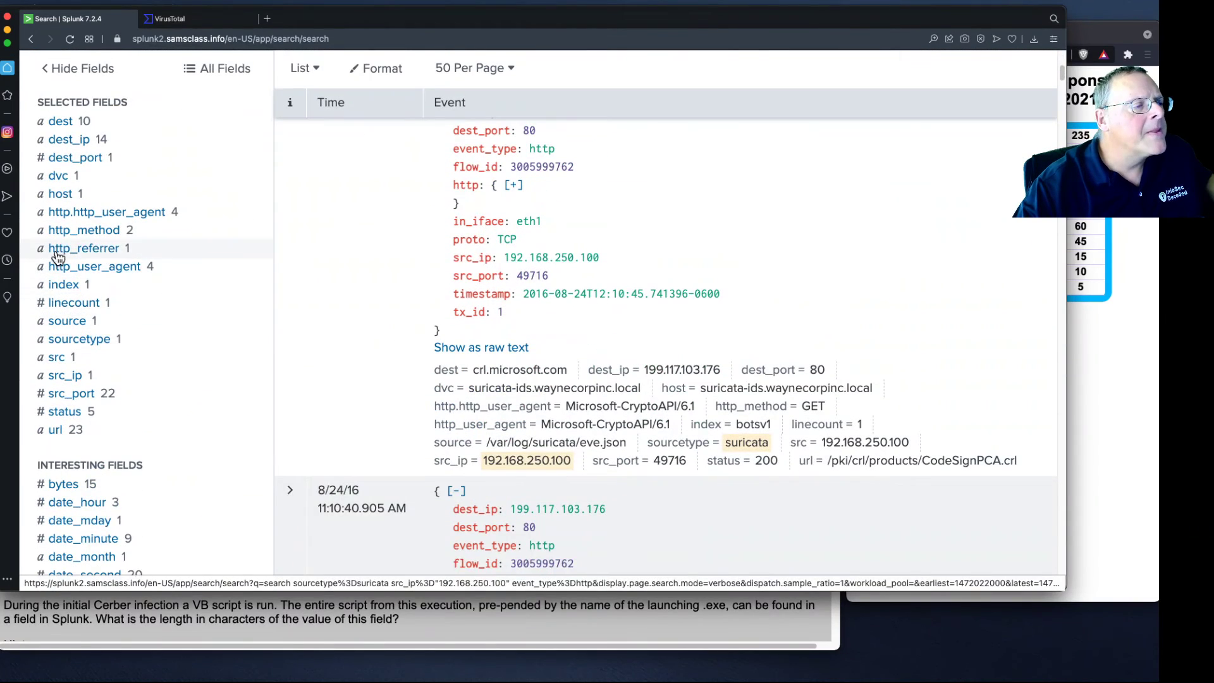
pyautogui.scroll(-10, 149, 442)
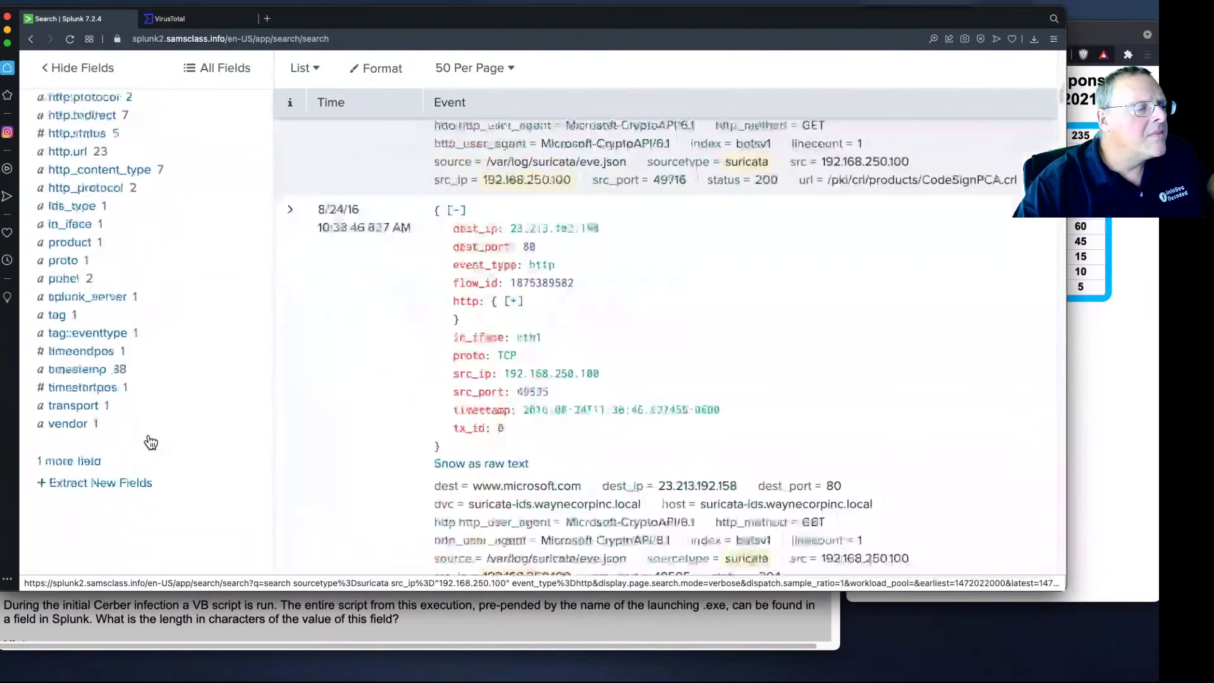
pyautogui.scroll(1, 109, 312)
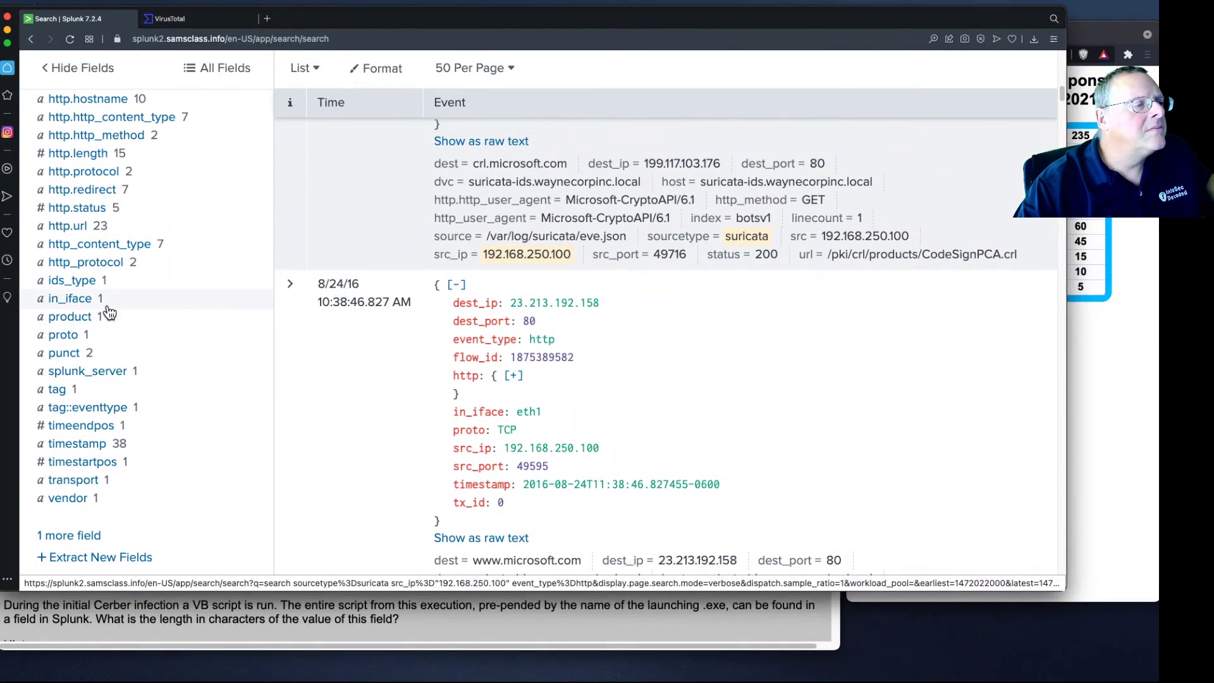
pyautogui.scroll(2, 109, 312)
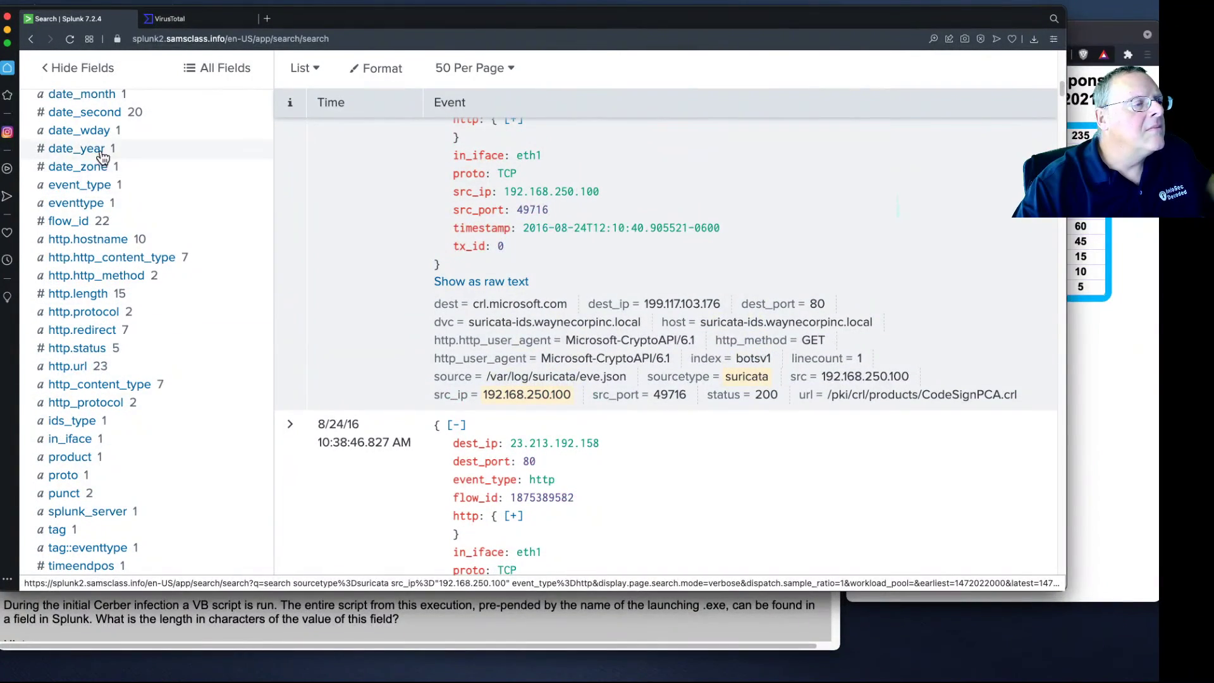
pyautogui.click(90, 241)
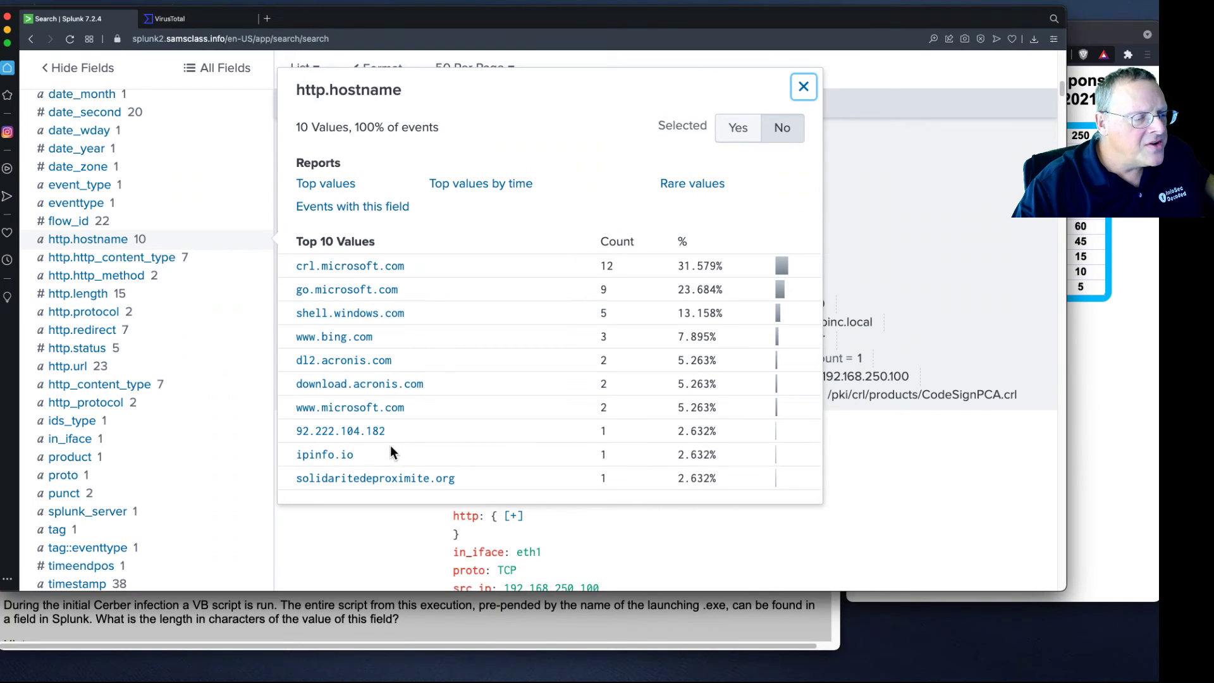
# - Copy the hostname solidaritedeproximite.org from the http.hostname values and check the question 4.4 hints on the BOTSv1 page
pyautogui.moveTo(461, 484); pyautogui.dragTo(299, 484)
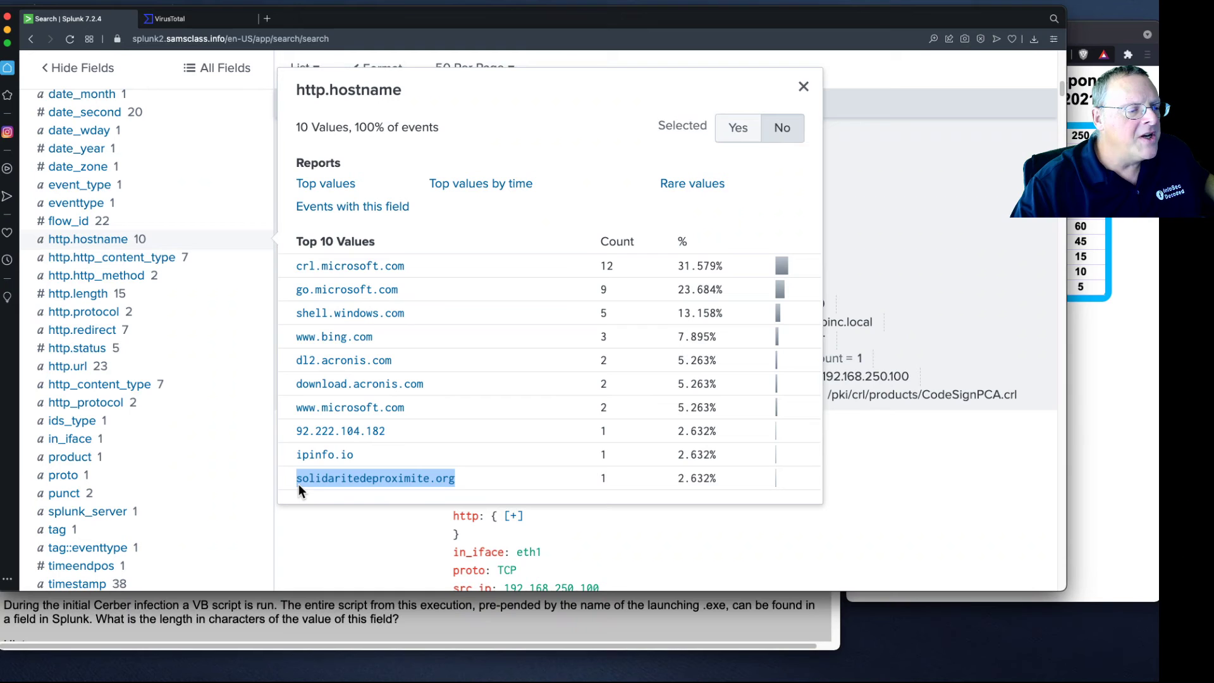
pyautogui.rightClick(377, 483)
pyautogui.click(412, 554)
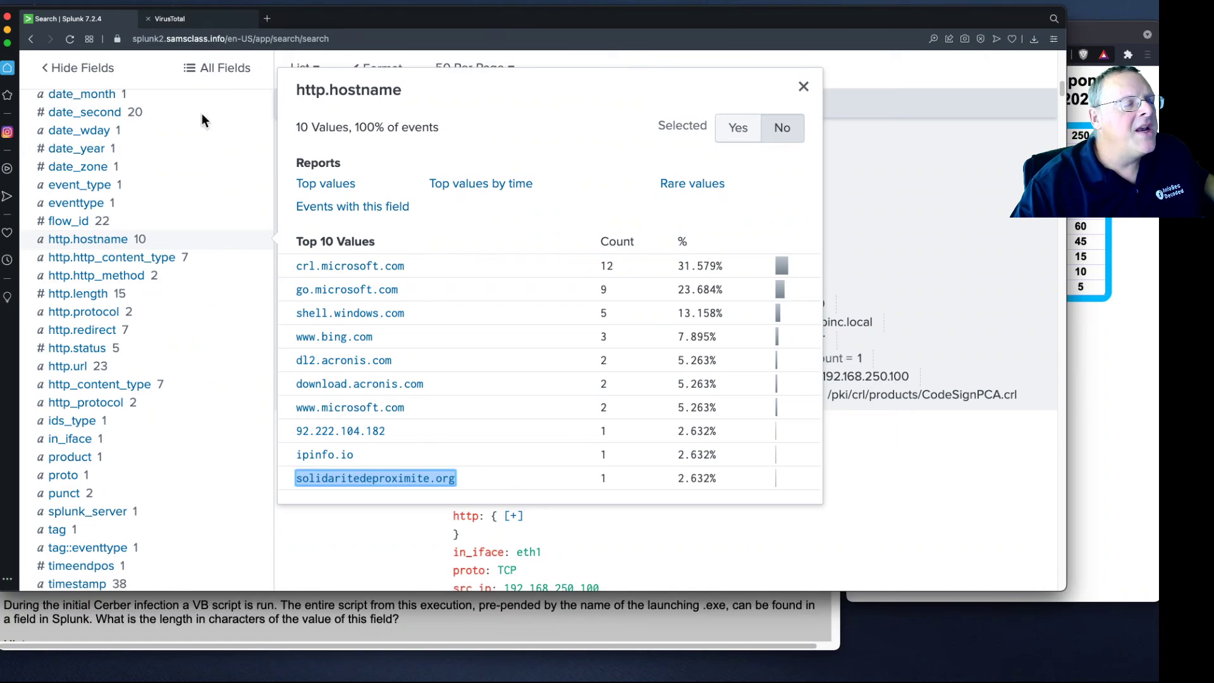
pyautogui.click(173, 604)
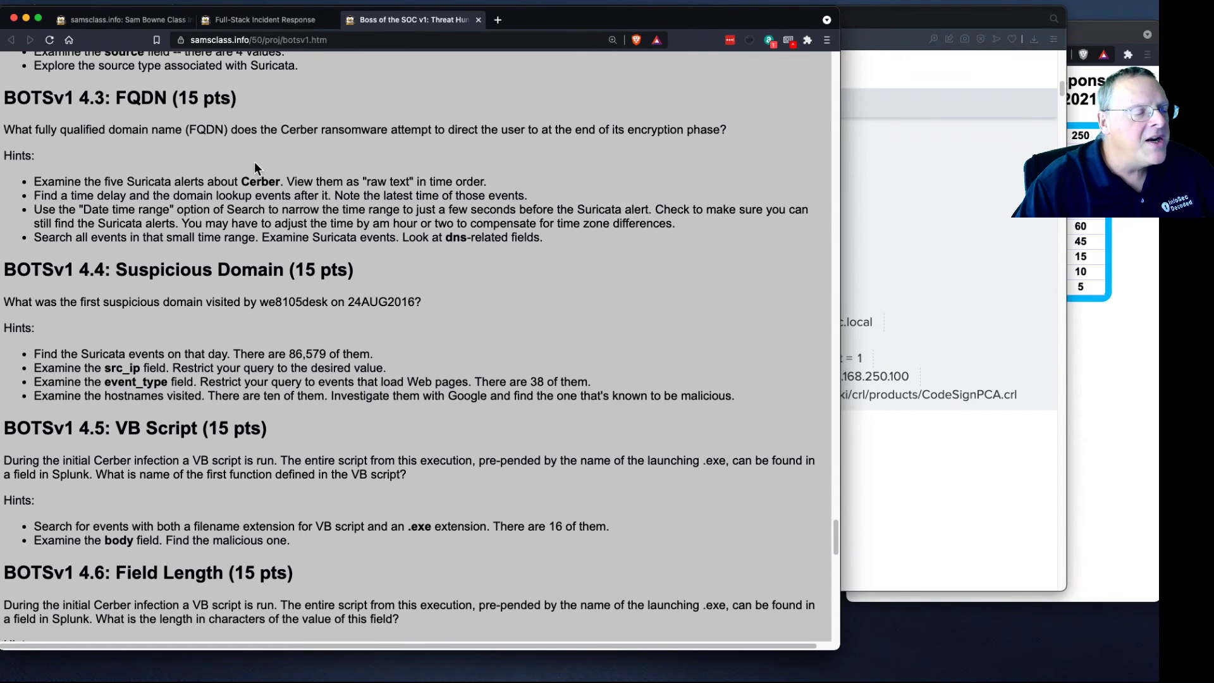
pyautogui.press('super+Tab')
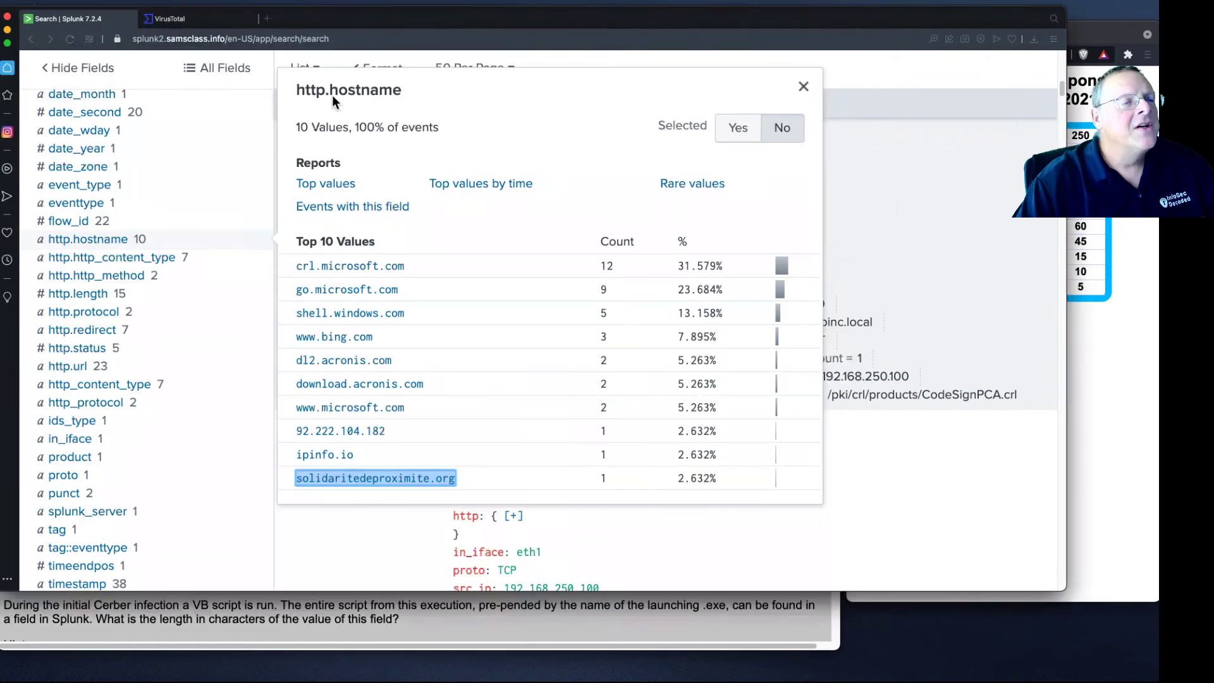
# - Replace the VirusTotal page with Google and search for the copied hostname solidaritedeproximite.org
pyautogui.click(219, 21)
pyautogui.click(306, 33)
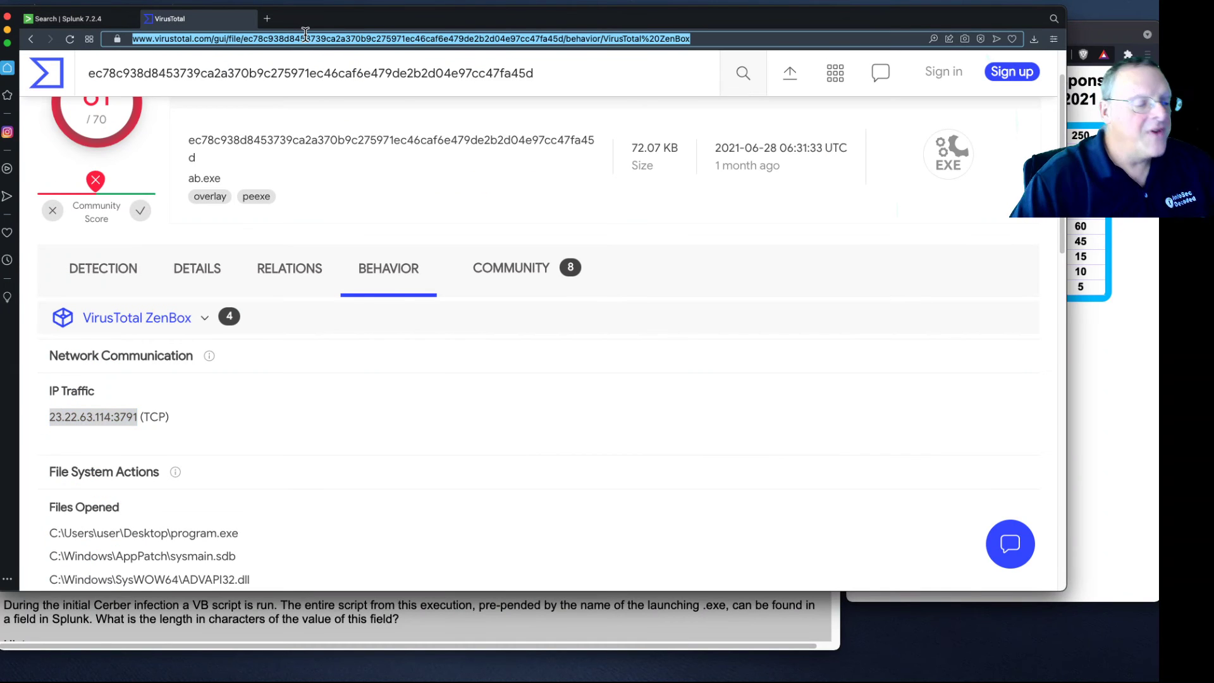
pyautogui.write('goo')
pyautogui.press('Return')
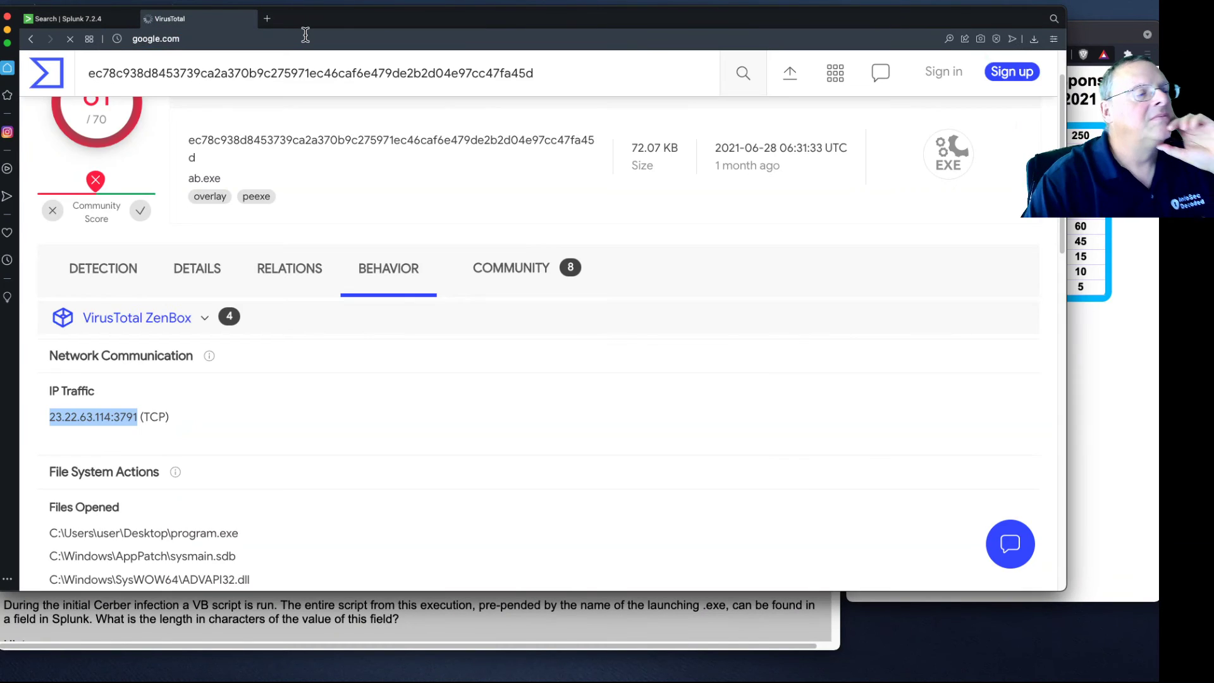
pyautogui.click(374, 234)
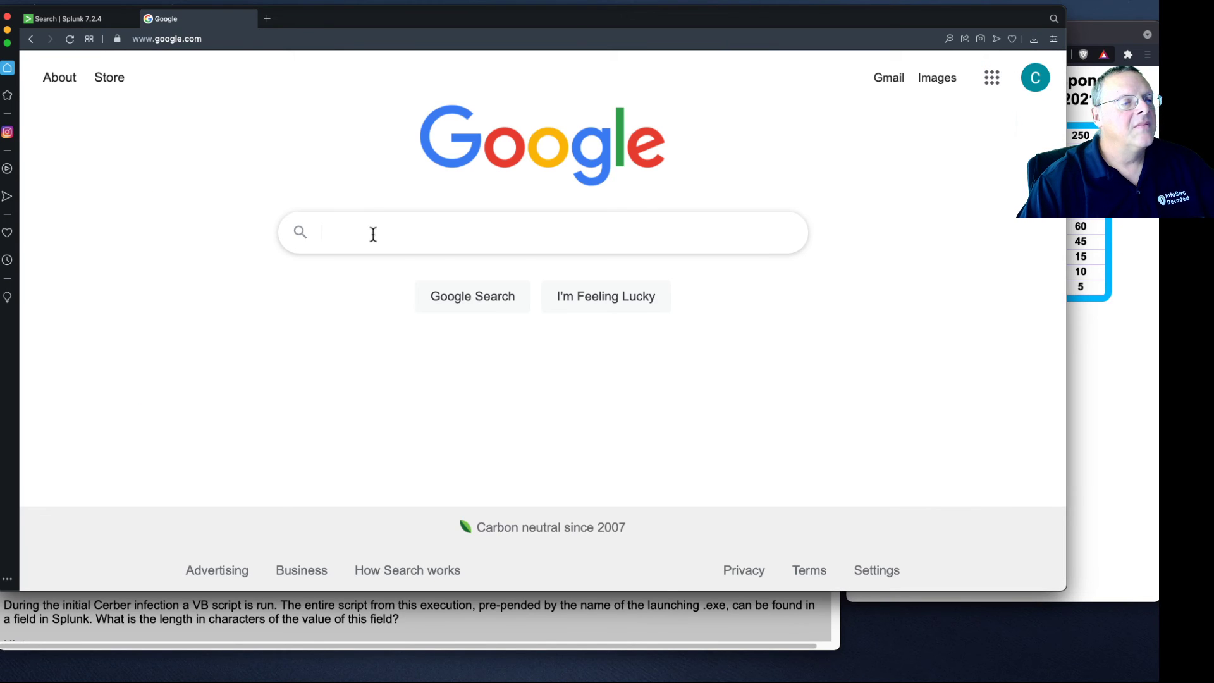
pyautogui.press('super+v')
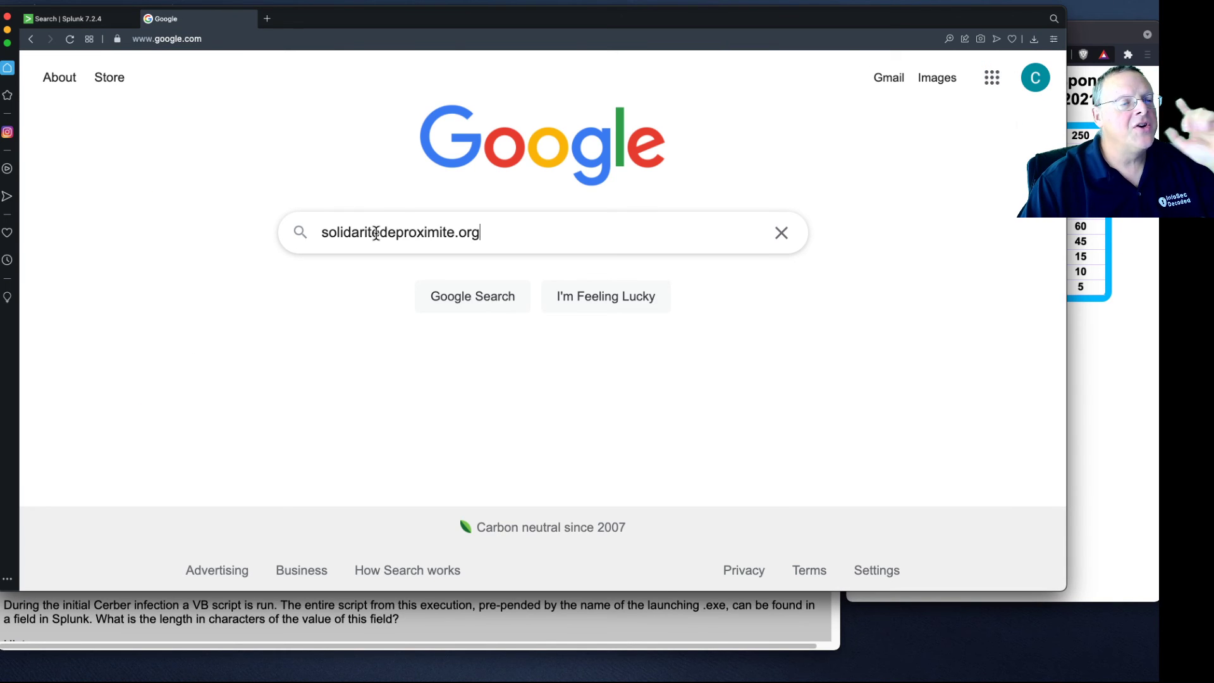
pyautogui.press('Return')
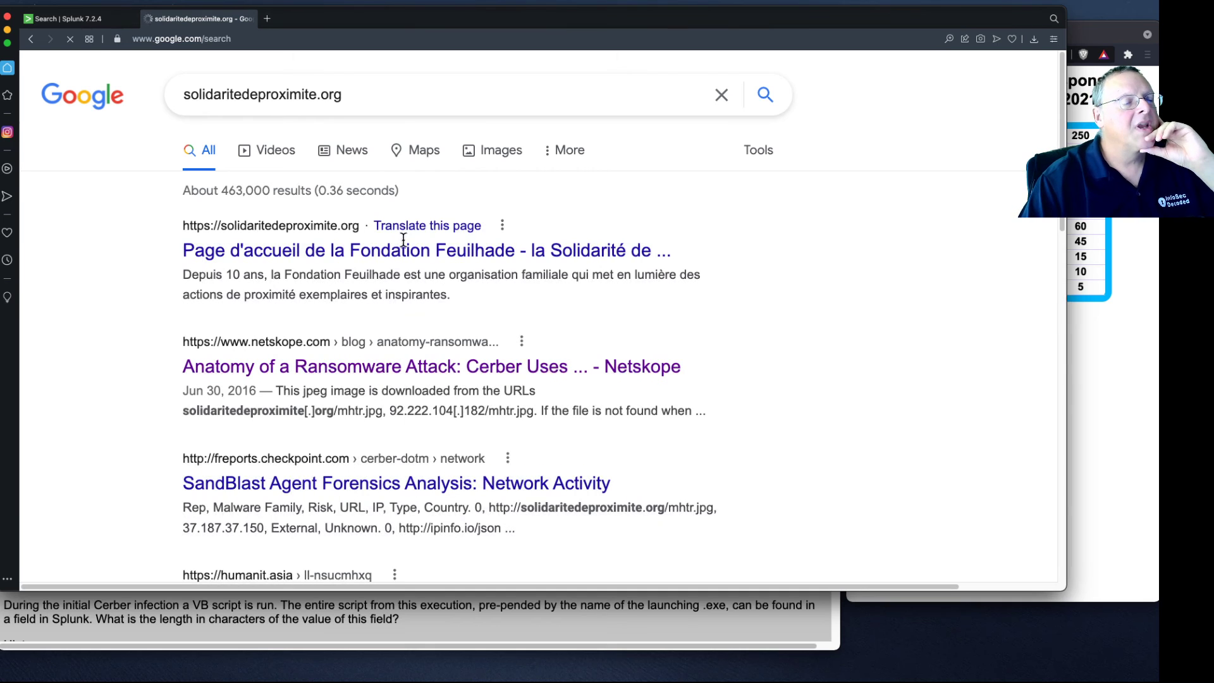
# - Open the Netskope article "Anatomy of a Ransomware Attack" in a new tab and enlarge the page to 125%
pyautogui.rightClick(390, 372)
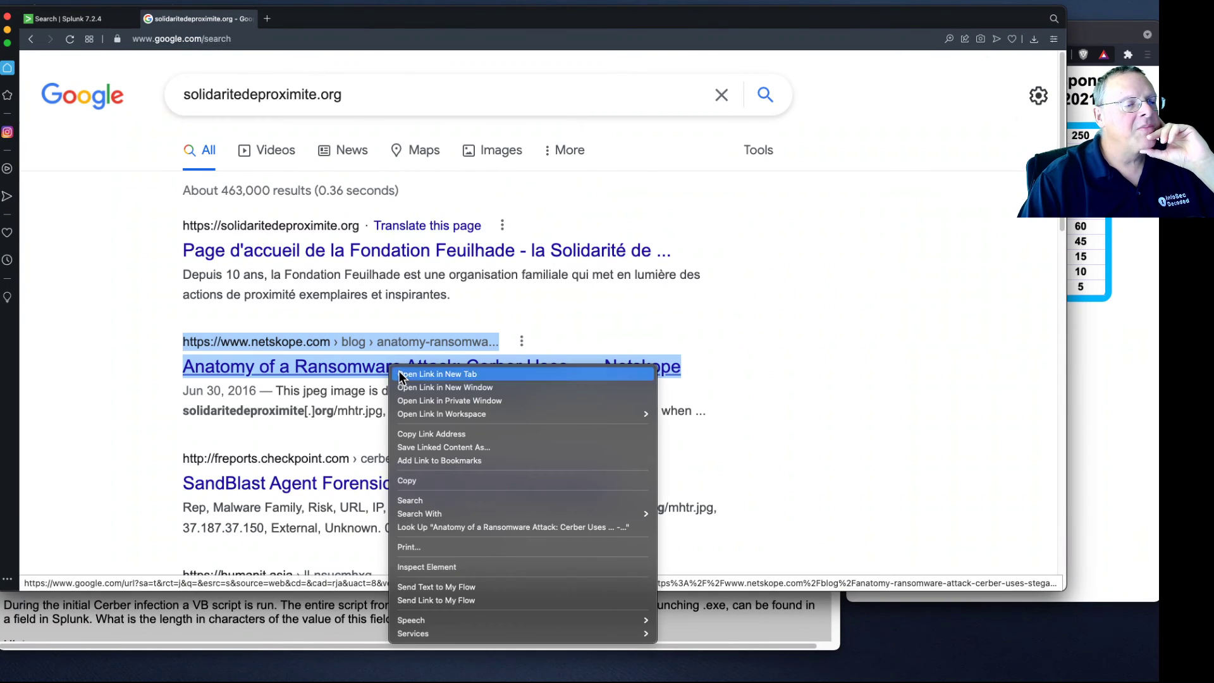
pyautogui.press('Escape')
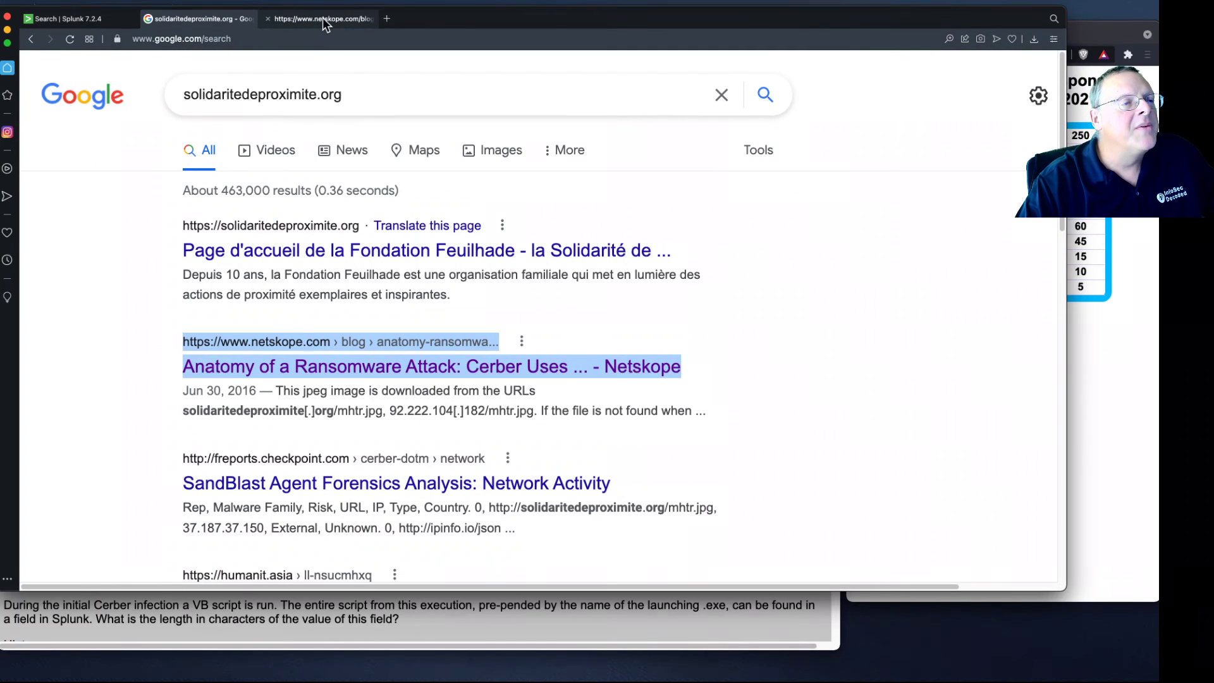
pyautogui.click(322, 18)
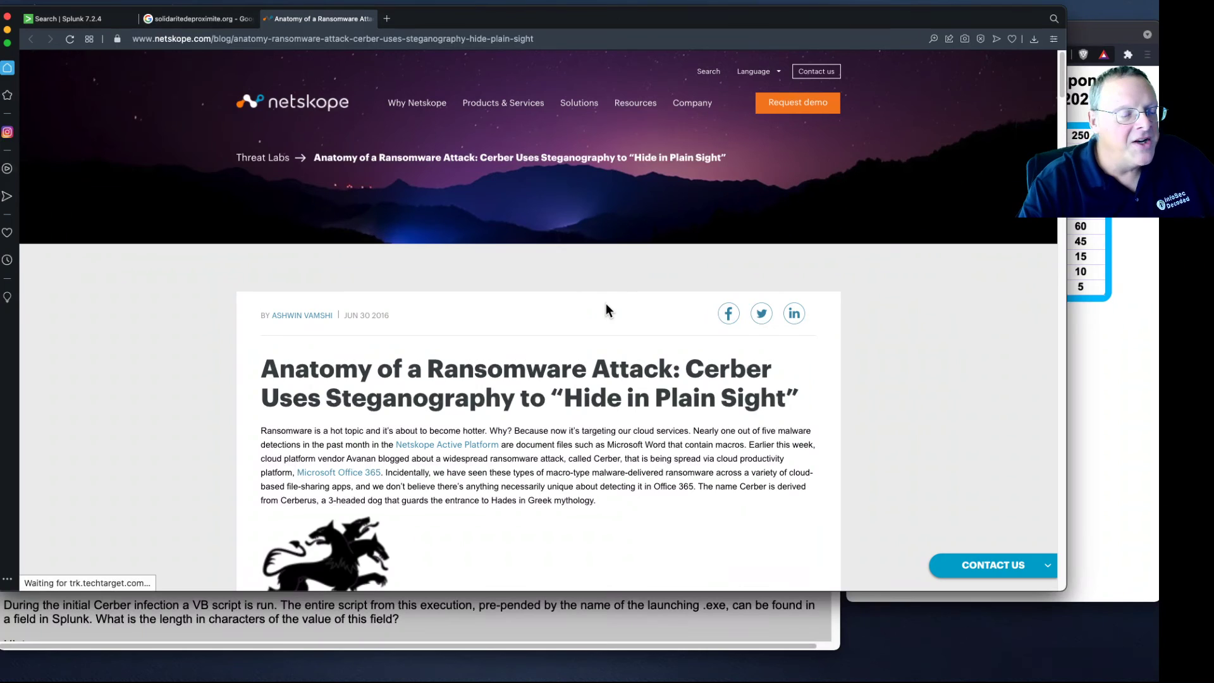
pyautogui.press('super+0')
pyautogui.press('super+equal')
pyautogui.press('super+equal')
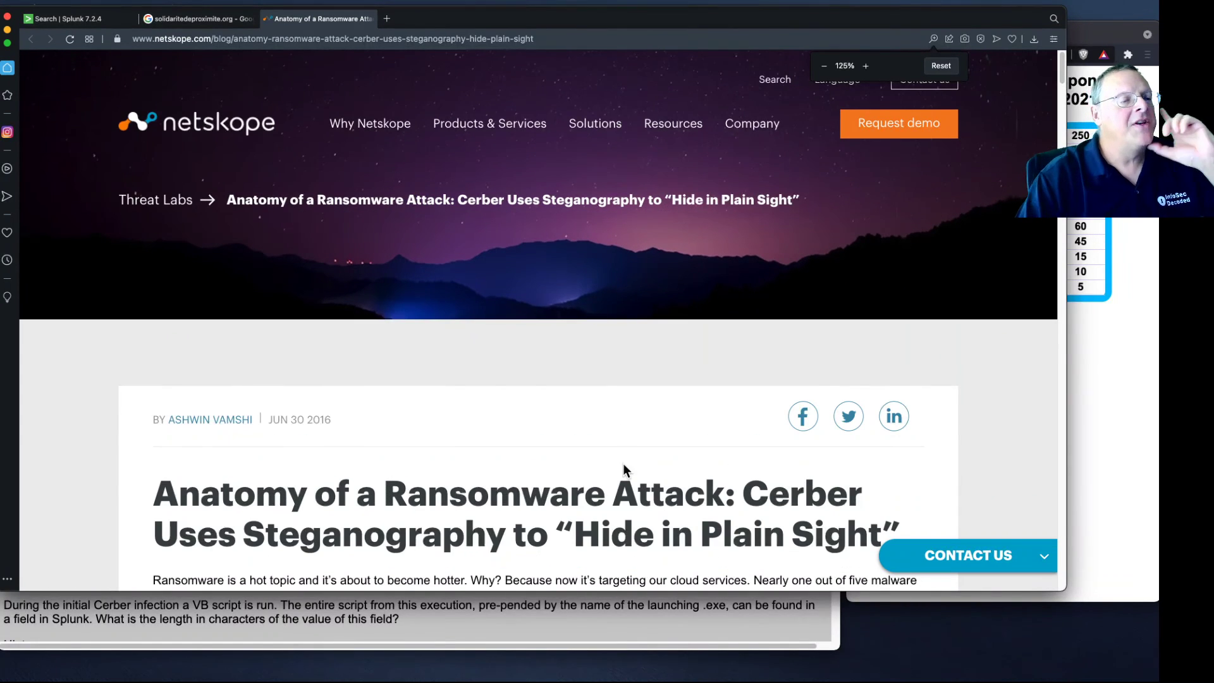
# - Read how the Cerber infection starts, highlighting the Word macros, VBScript file, %APPDATA%\%RANDOM%.vbs format, wscript.exe and mhtr.jpg
pyautogui.scroll(-8, 624, 463)
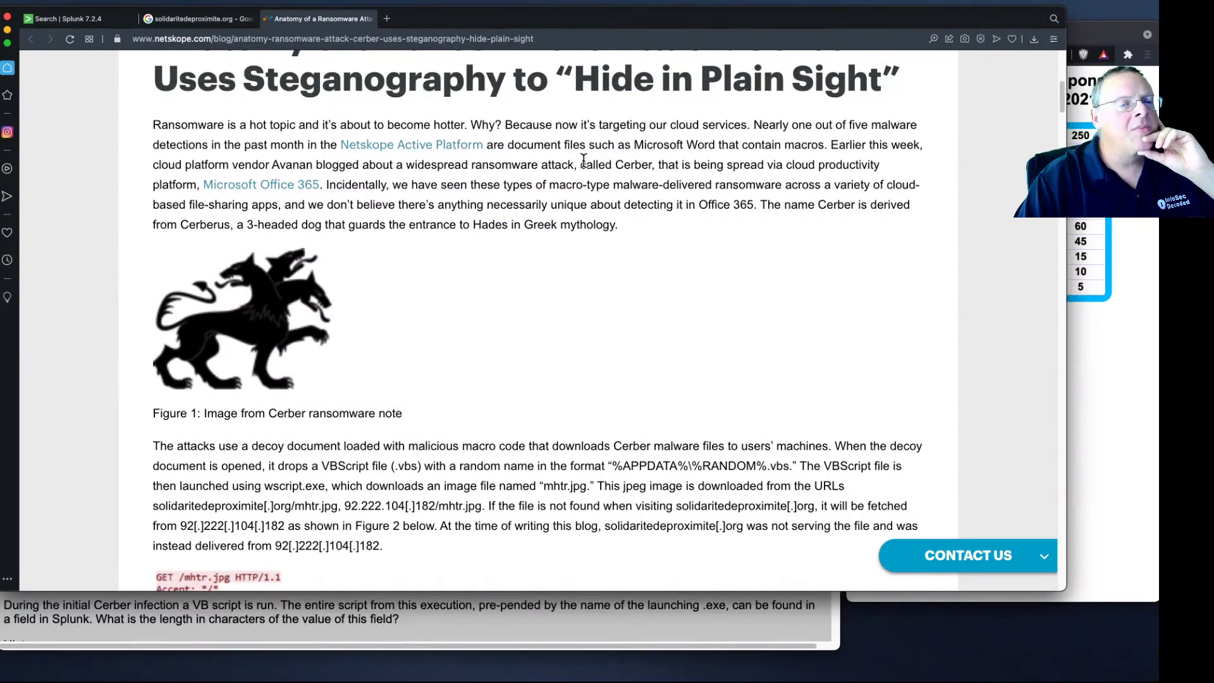
pyautogui.moveTo(616, 145); pyautogui.dragTo(825, 145)
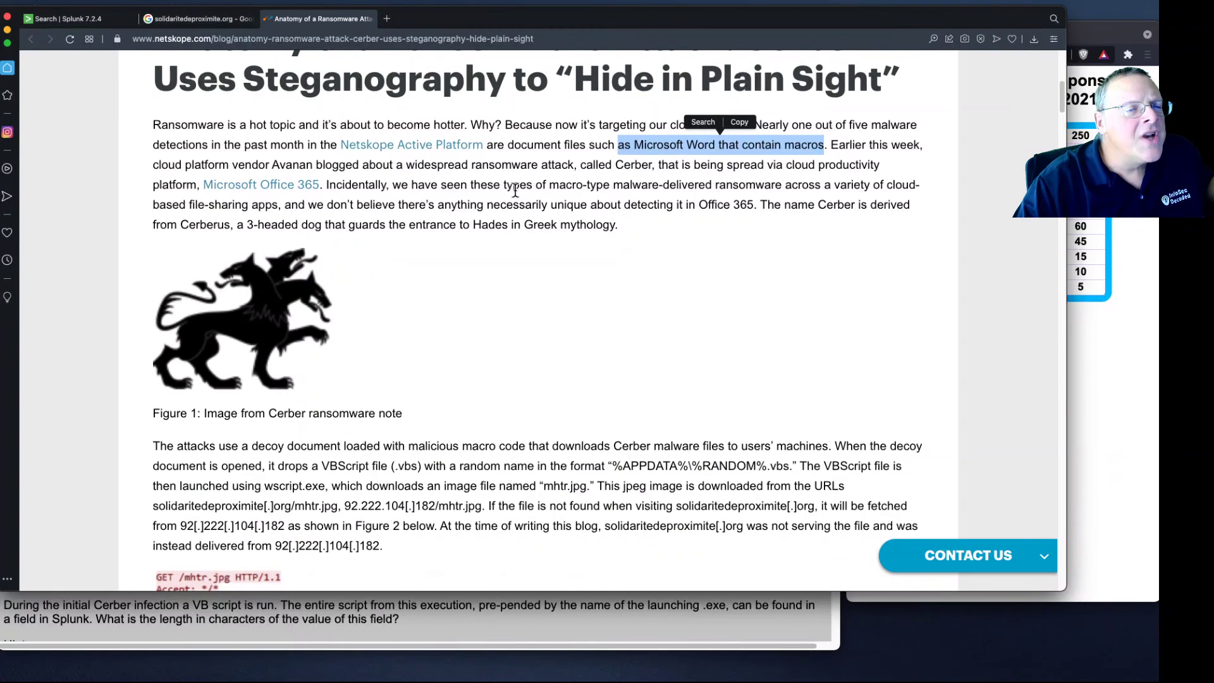
pyautogui.scroll(-5, 514, 195)
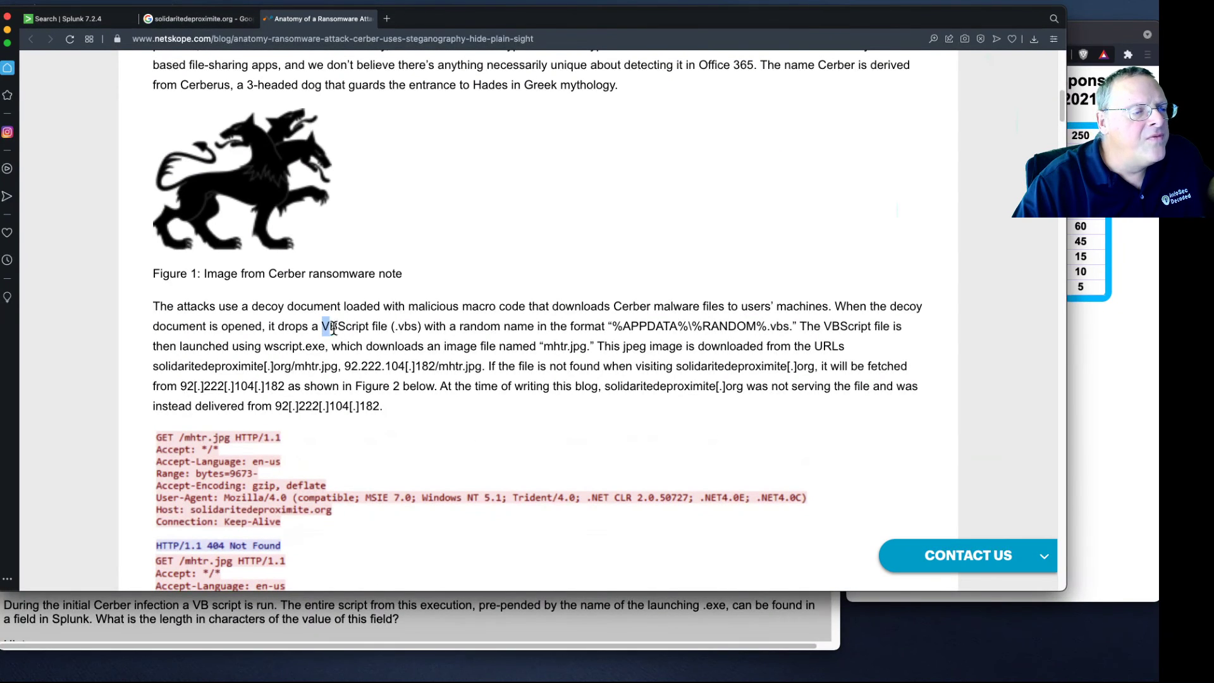
pyautogui.moveTo(334, 329); pyautogui.dragTo(386, 329)
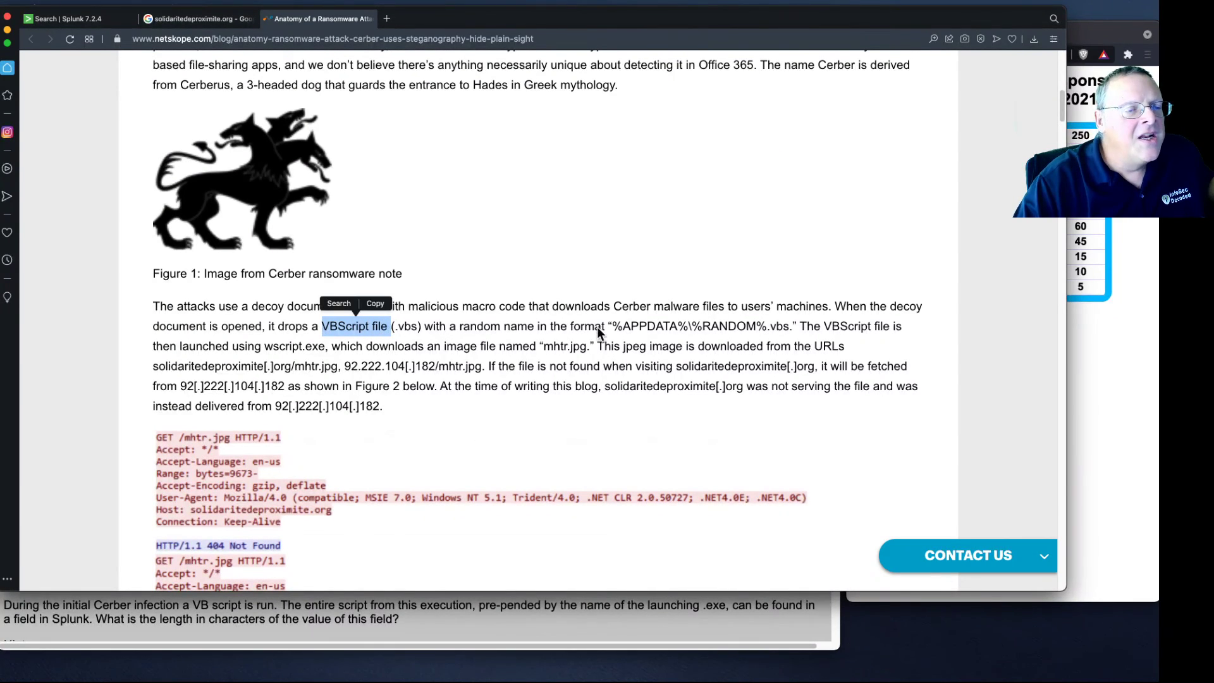
pyautogui.moveTo(611, 328); pyautogui.dragTo(797, 327)
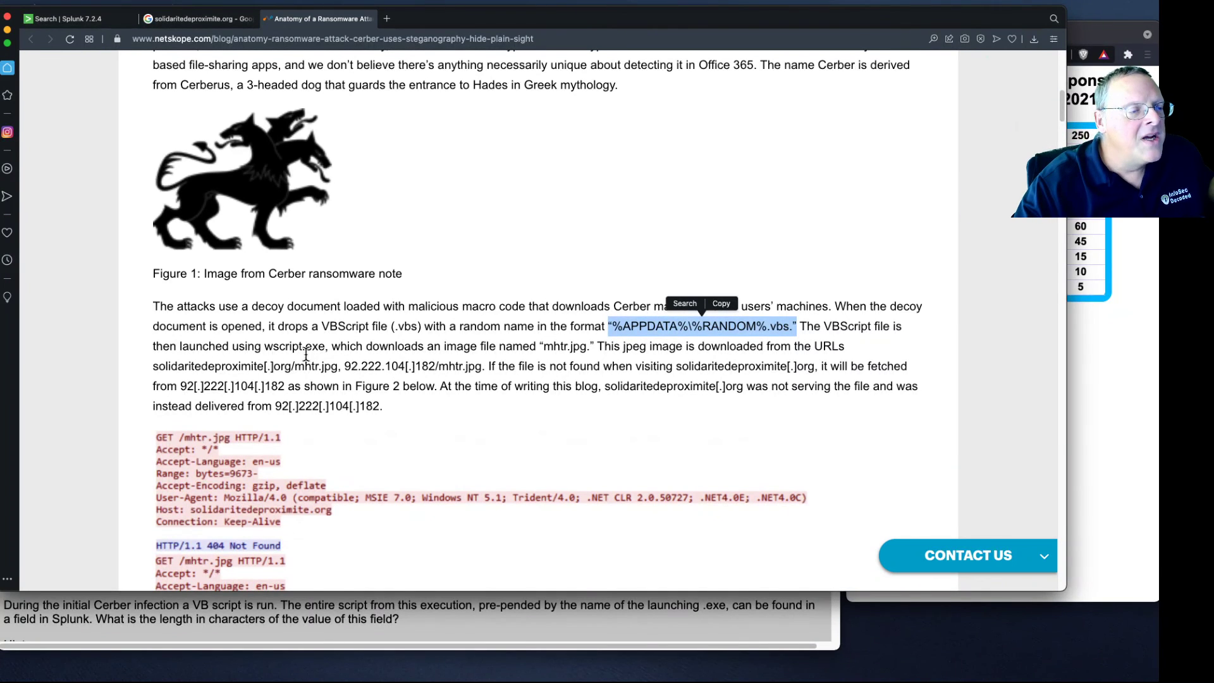
pyautogui.moveTo(264, 348); pyautogui.dragTo(323, 349)
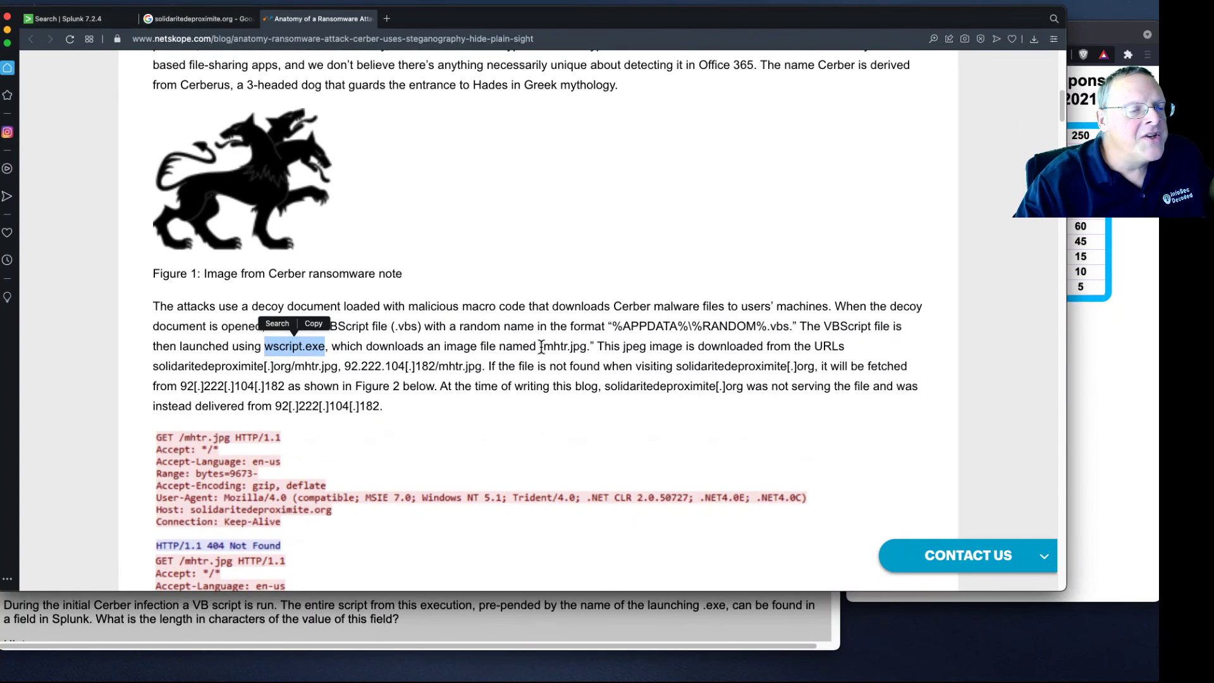
pyautogui.moveTo(544, 349); pyautogui.dragTo(579, 347)
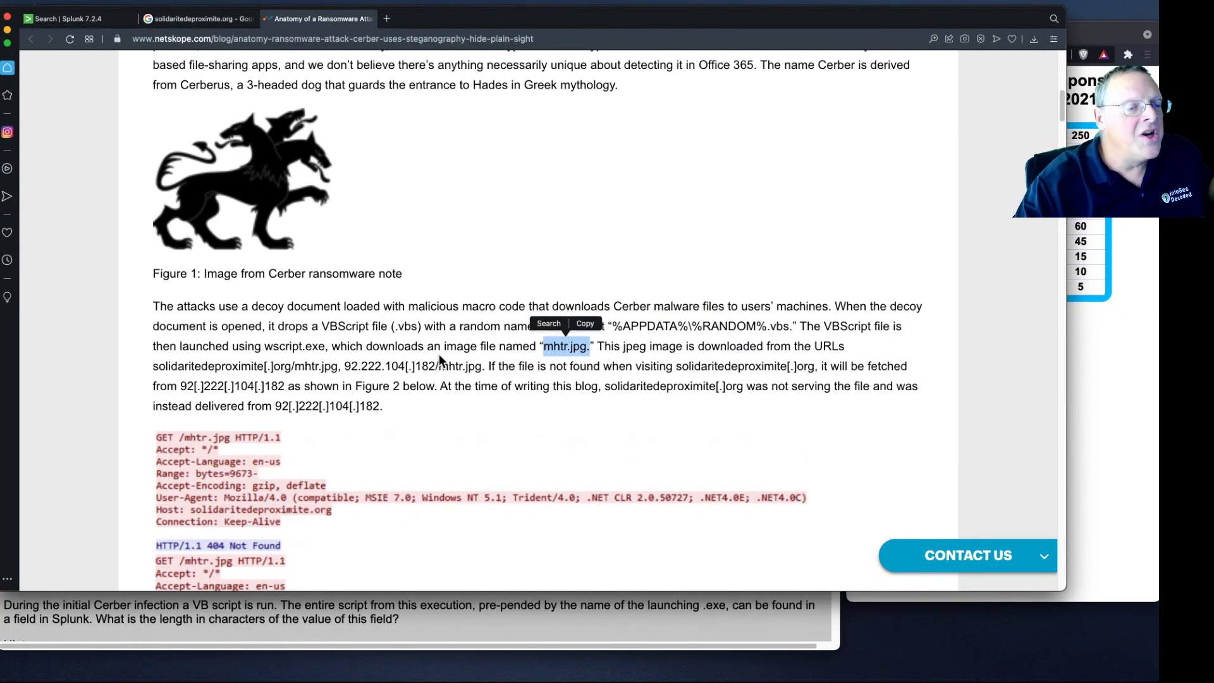
# - Examine the article's sections on the mhtr.jpg image, the binary dropped in %APPDATA% and the NSIS installer's payload
pyautogui.scroll(-8, 439, 355)
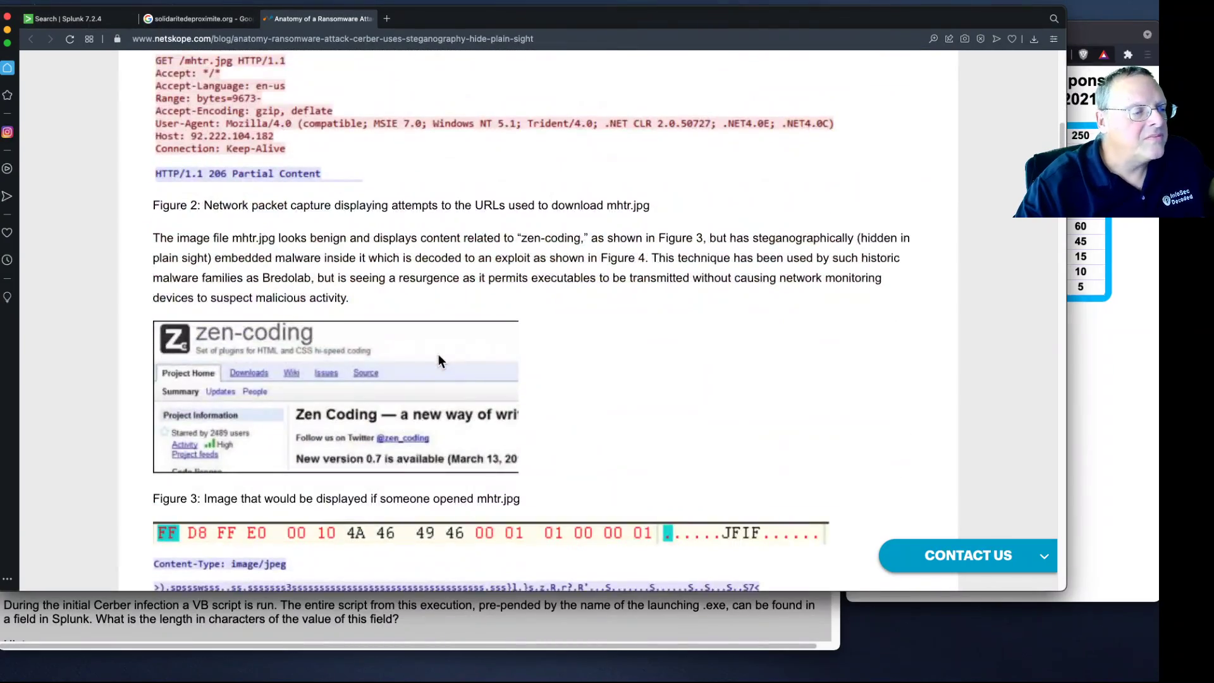
pyautogui.scroll(-15, 438, 355)
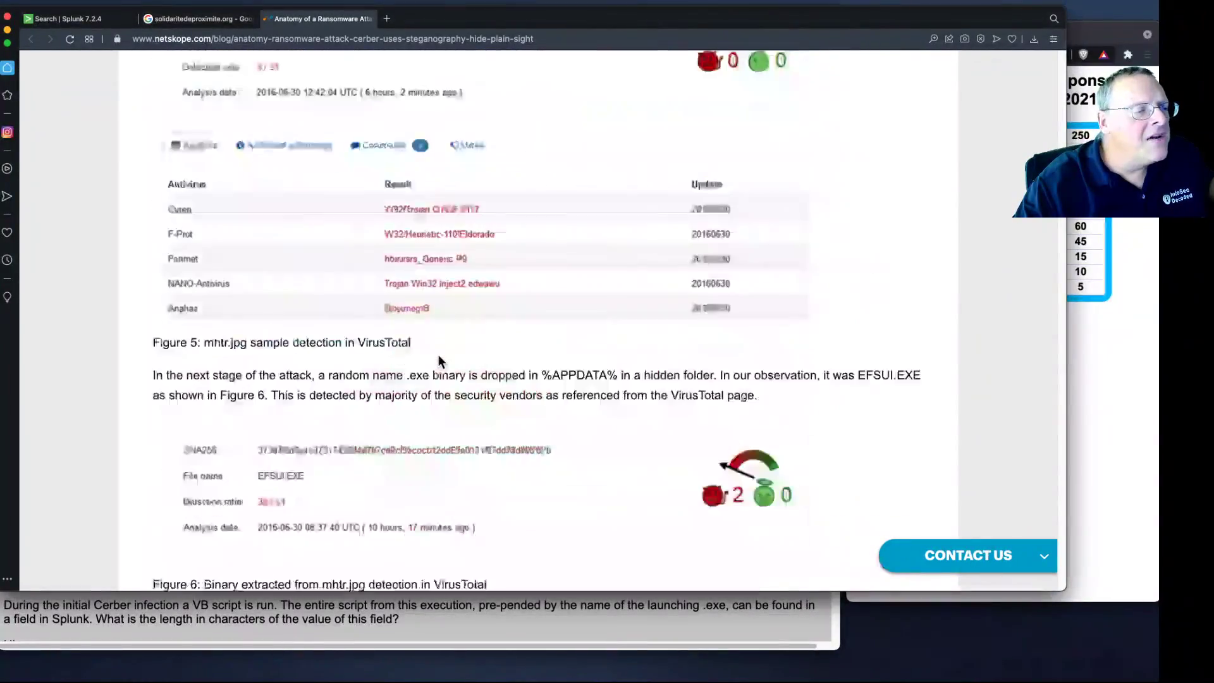
pyautogui.scroll(-3, 438, 355)
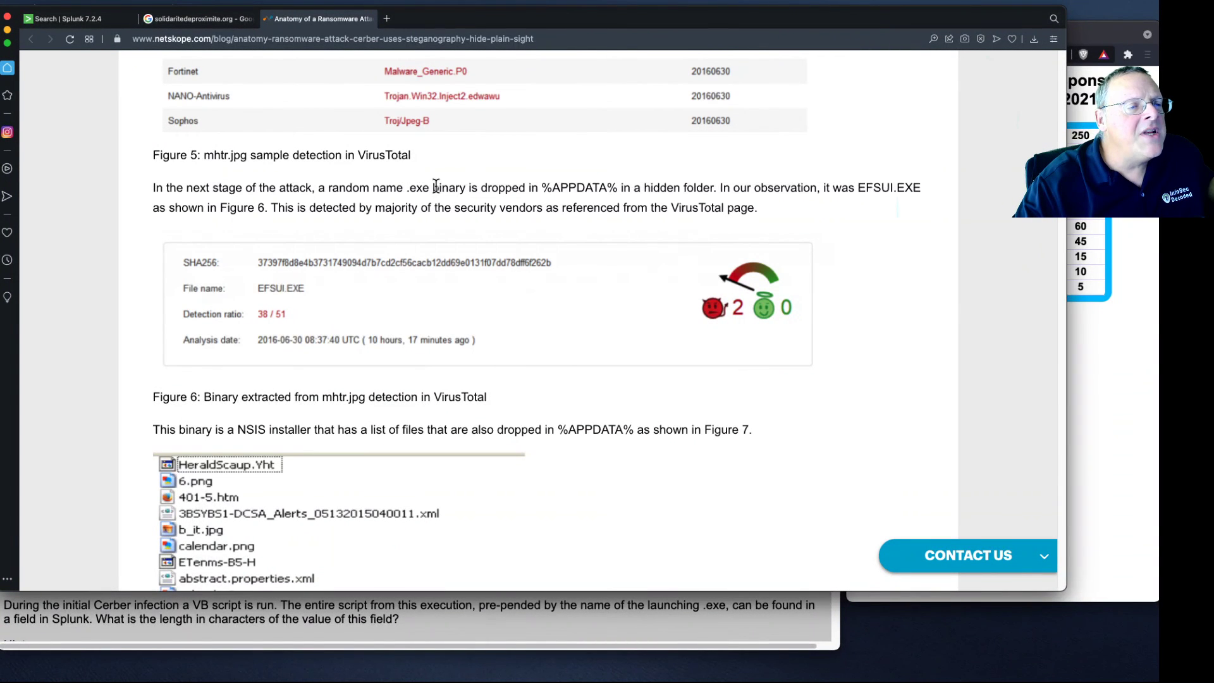
pyautogui.moveTo(537, 188); pyautogui.dragTo(618, 183)
pyautogui.scroll(-10, 566, 462)
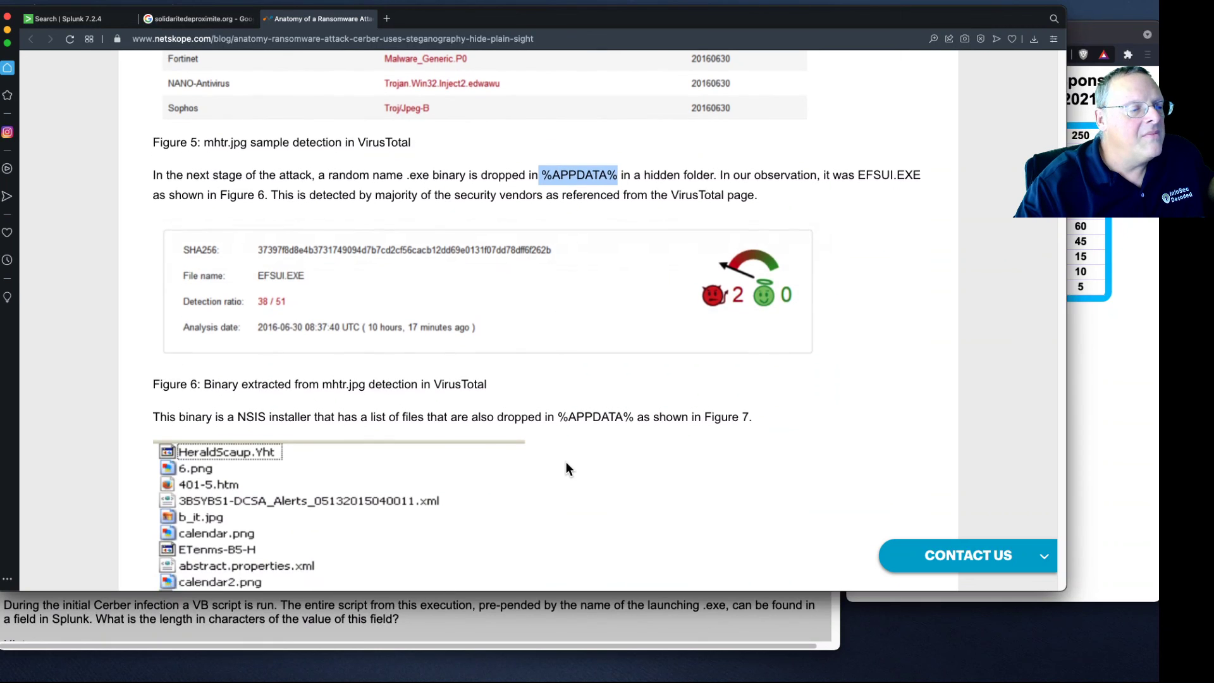
pyautogui.scroll(-5, 564, 464)
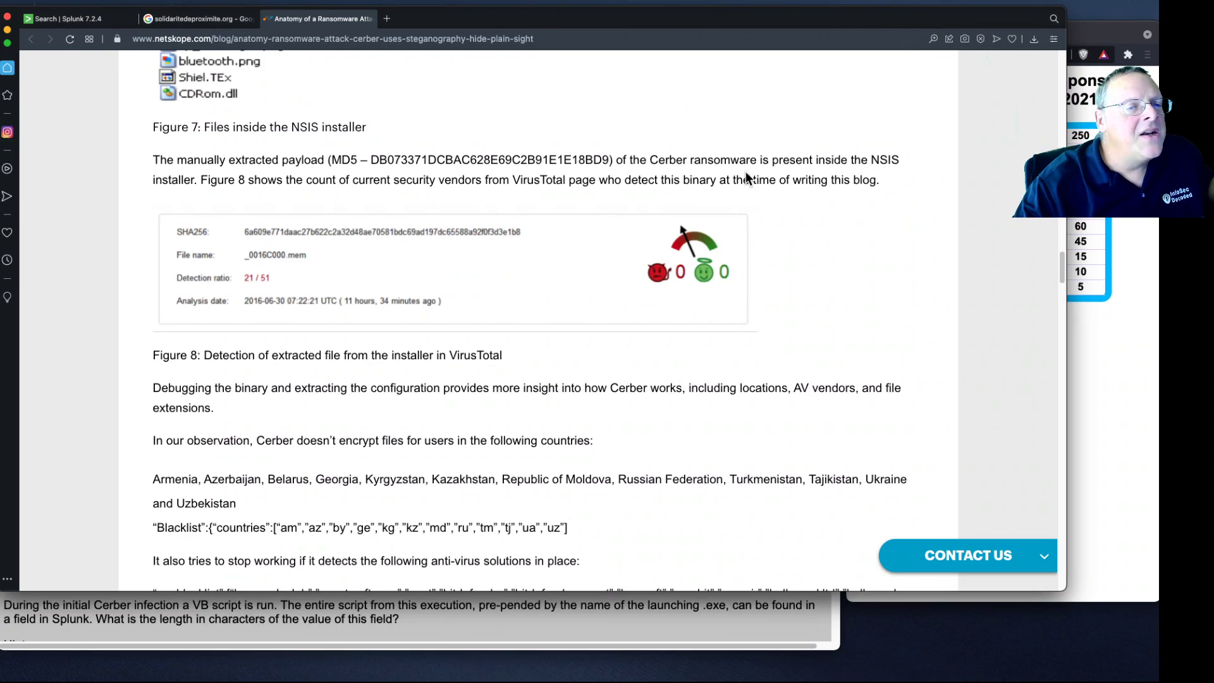
# - Review Cerber's anti-virus blacklist, targeted file extensions and ransom desktop background, and highlight the file name "# DECRYPT MY FILES #.vbs"
pyautogui.scroll(-7, 305, 445)
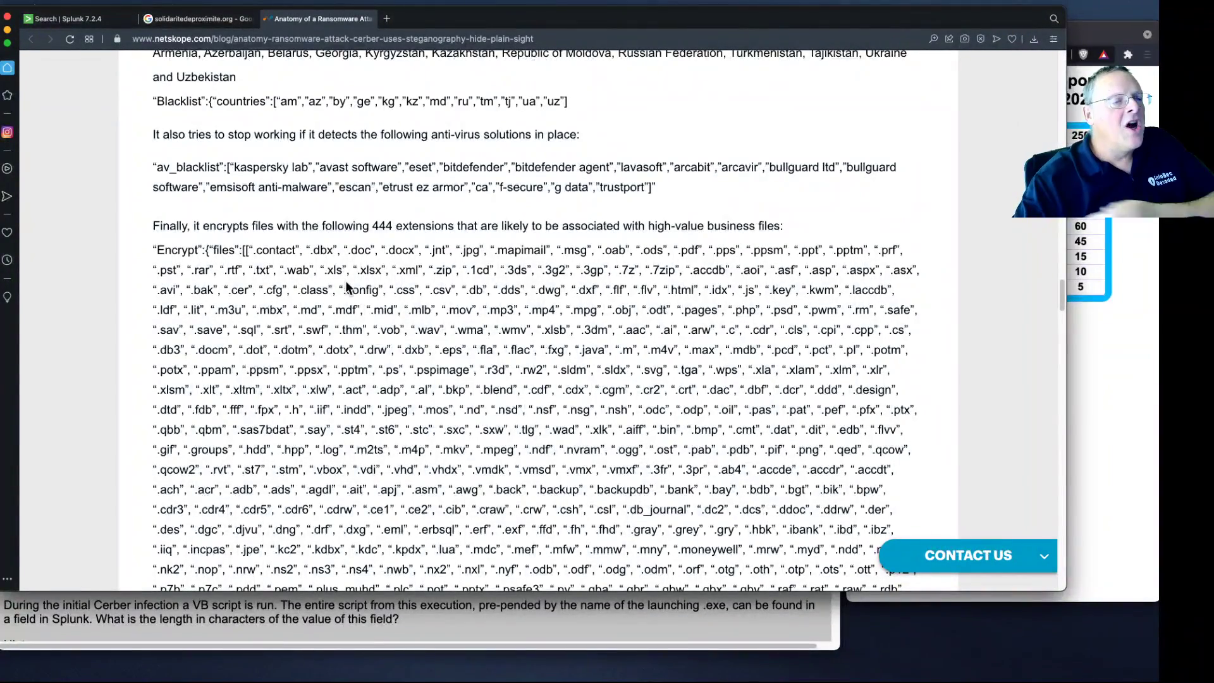
pyautogui.scroll(-5, 380, 342)
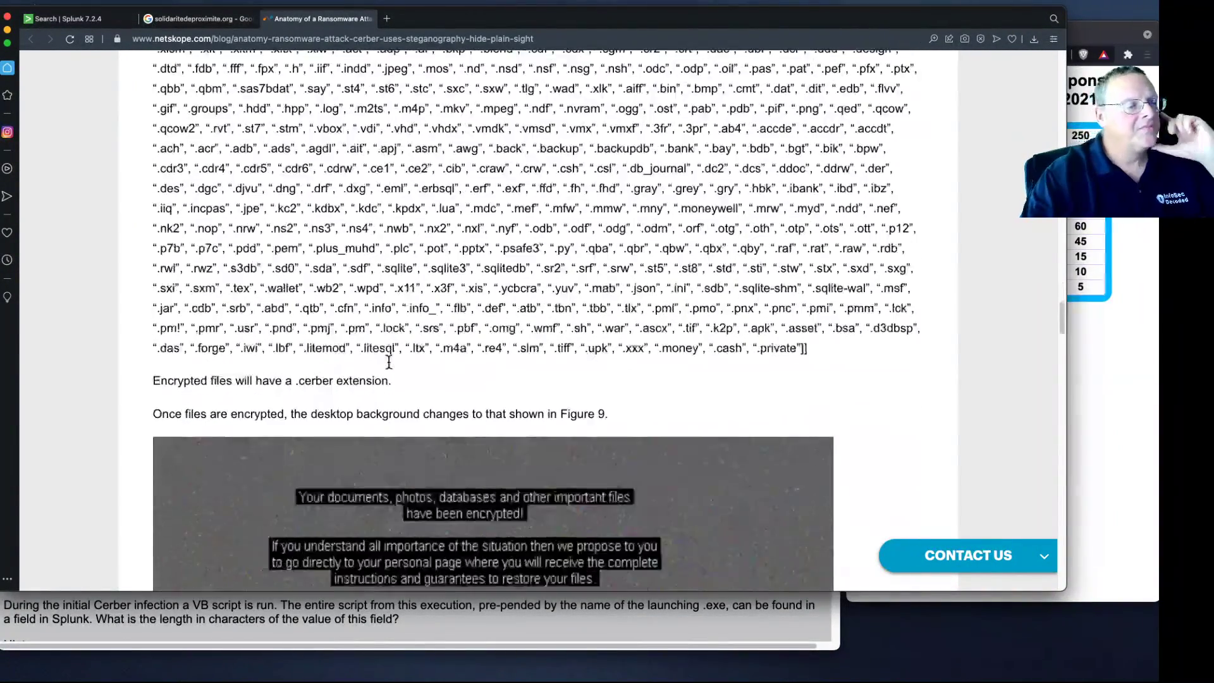
pyautogui.scroll(-5, 388, 362)
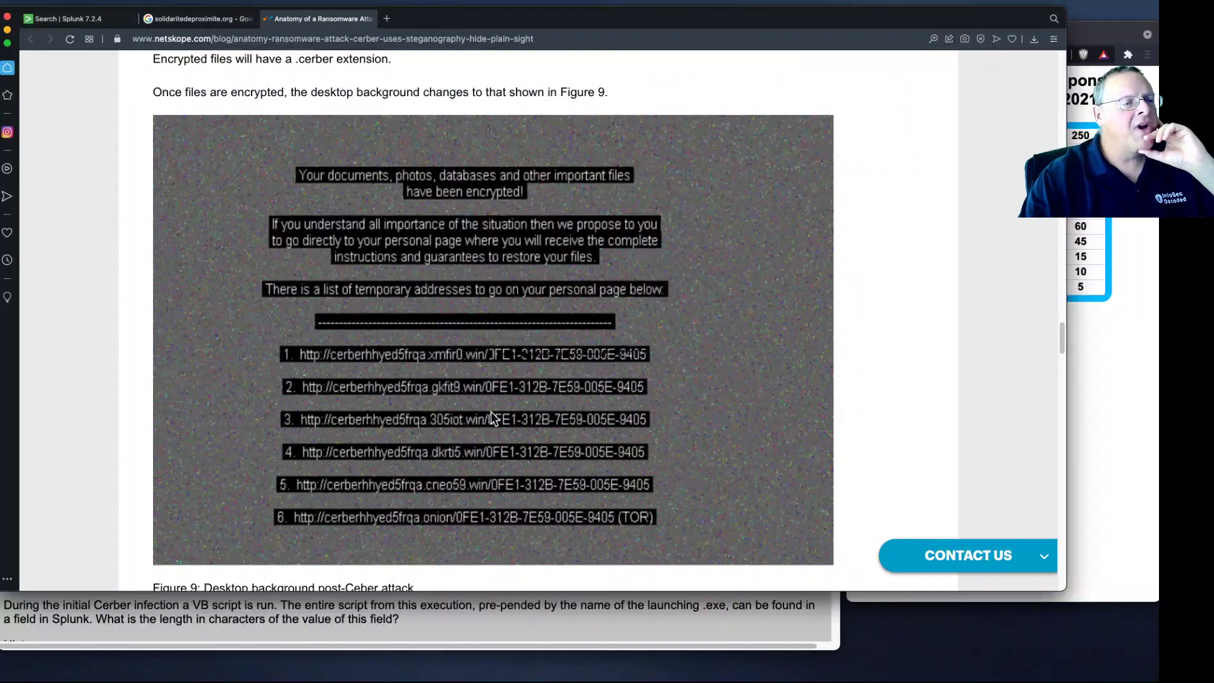
pyautogui.scroll(-7, 491, 411)
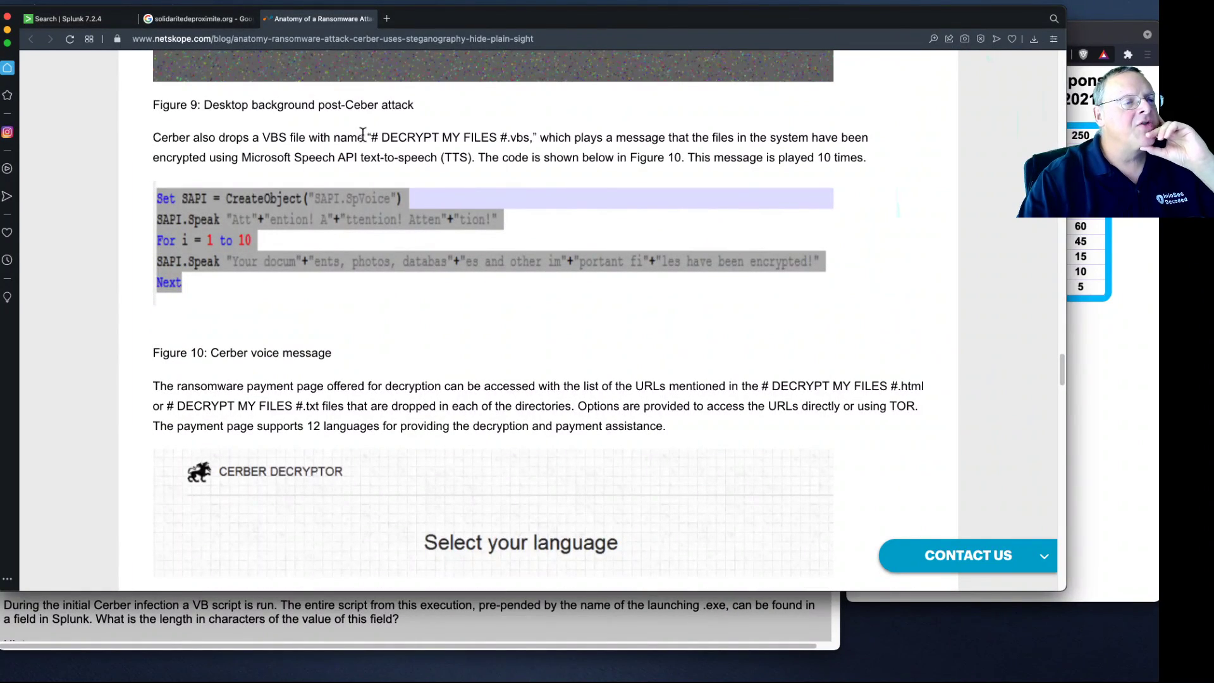
pyautogui.moveTo(371, 137); pyautogui.dragTo(533, 139)
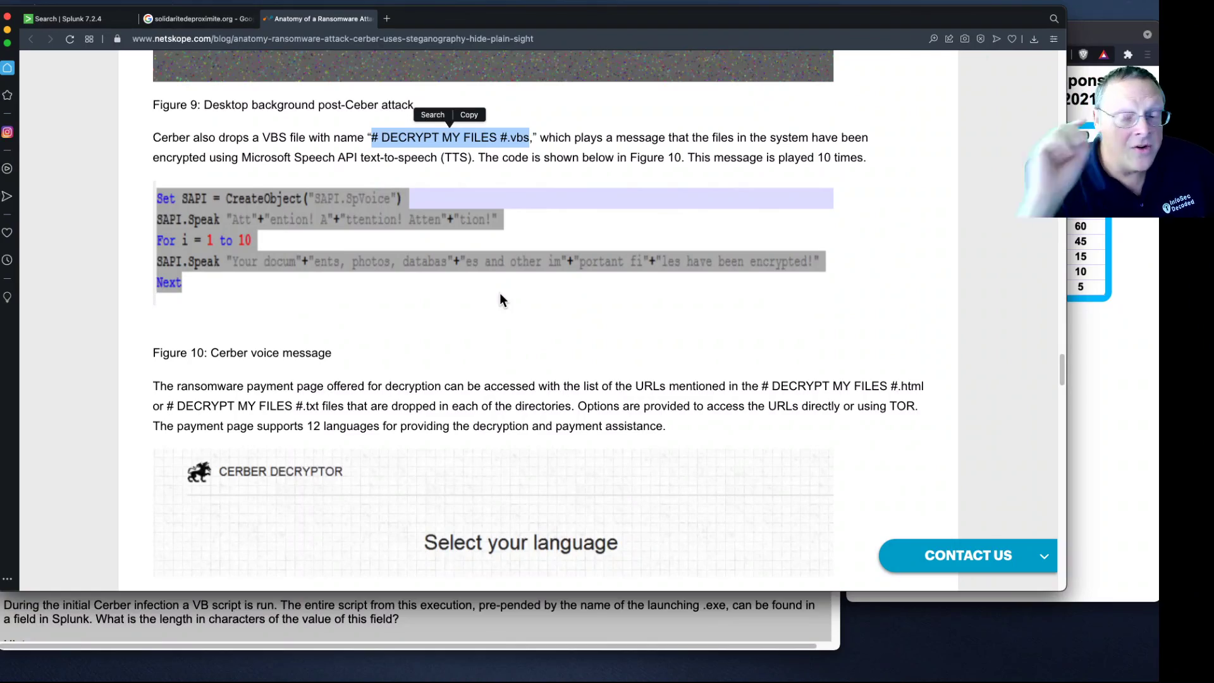
pyautogui.scroll(10, 551, 174)
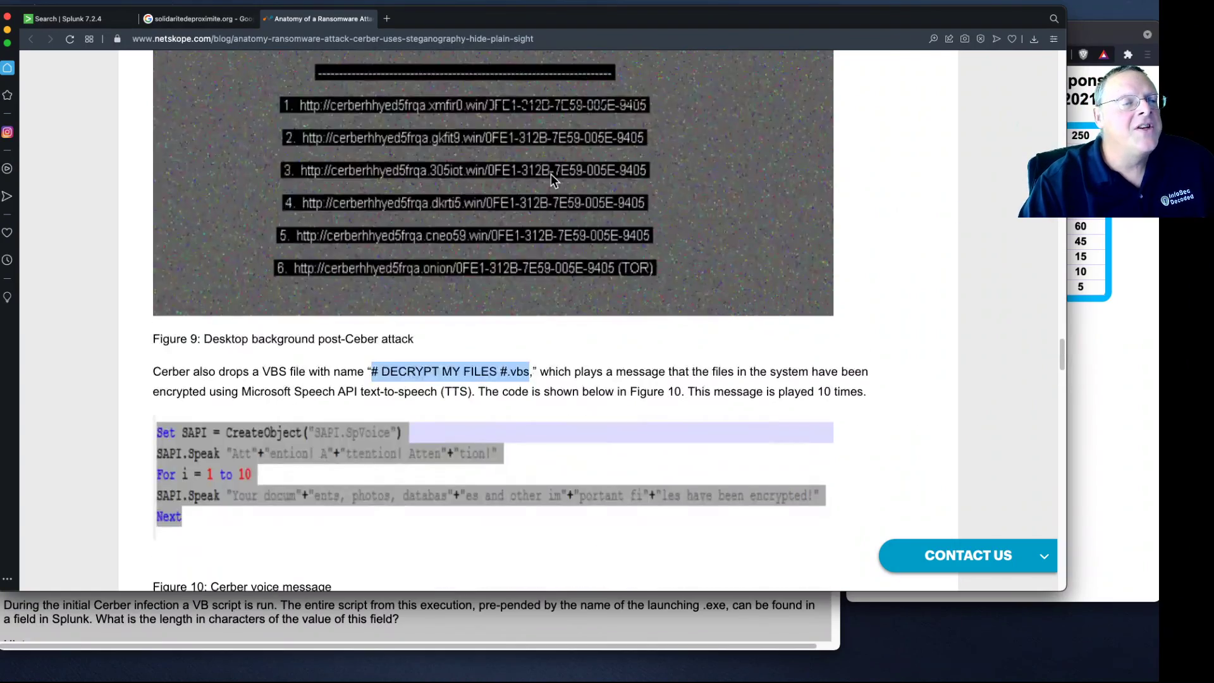
pyautogui.scroll(8, 552, 175)
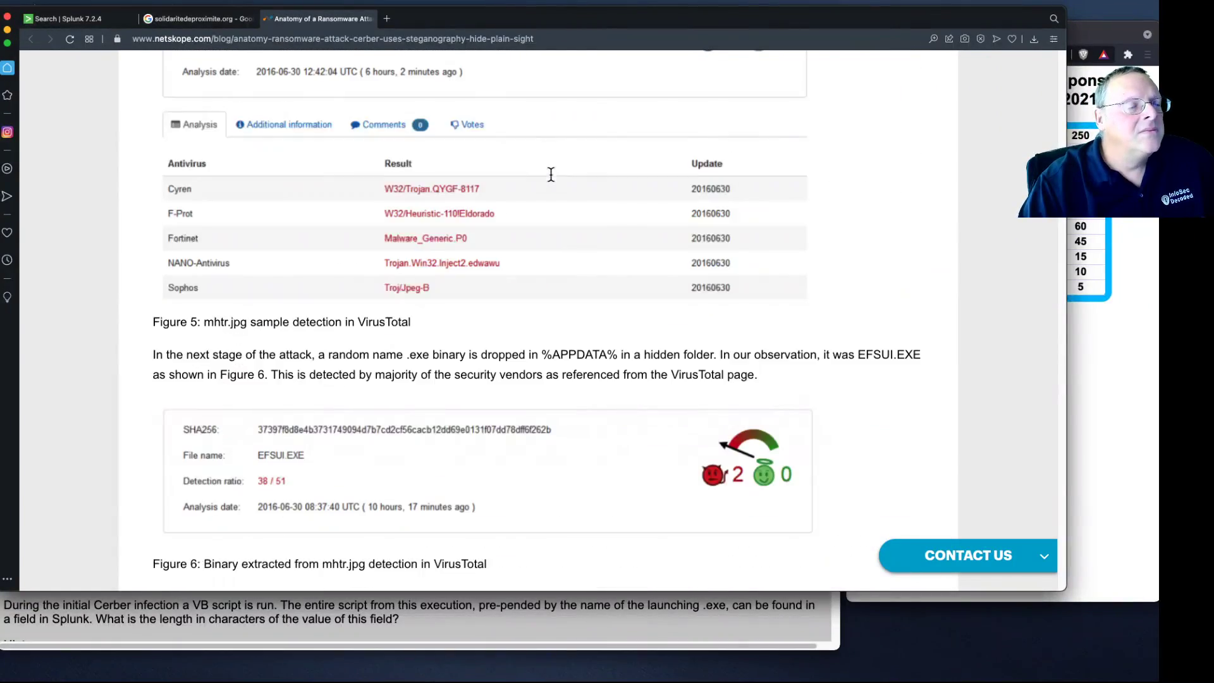